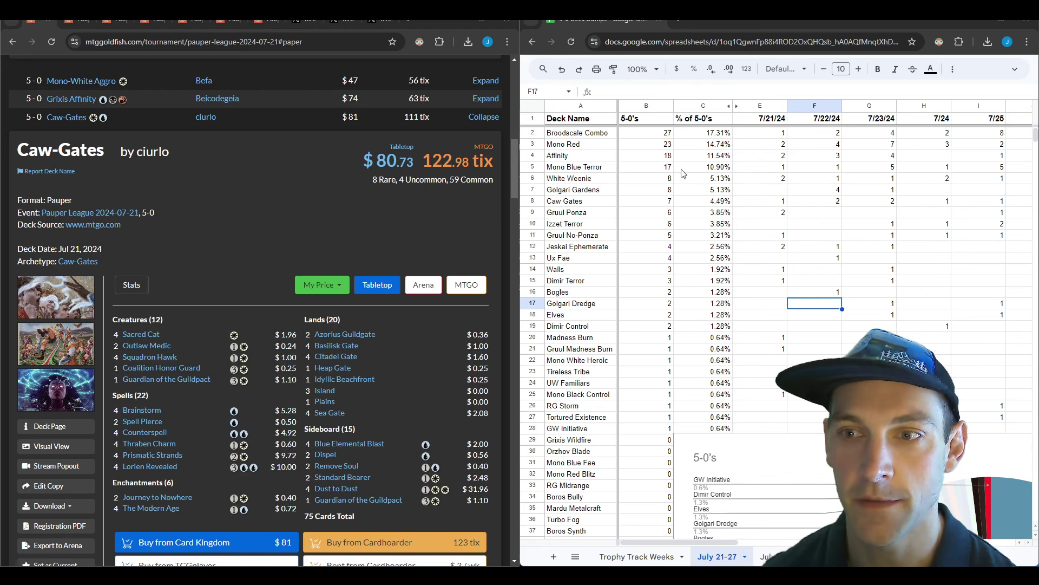
# - Look over the July 21-27 deck list down to the 5-0 total and back up to the leading decks
pyautogui.scroll(-4, 626, 315)
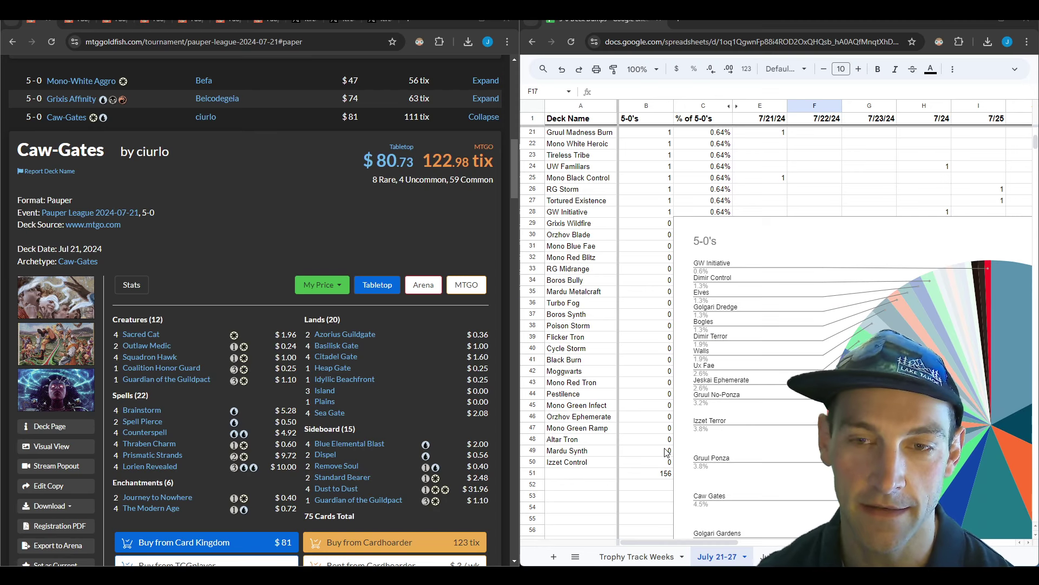
pyautogui.scroll(4, 667, 452)
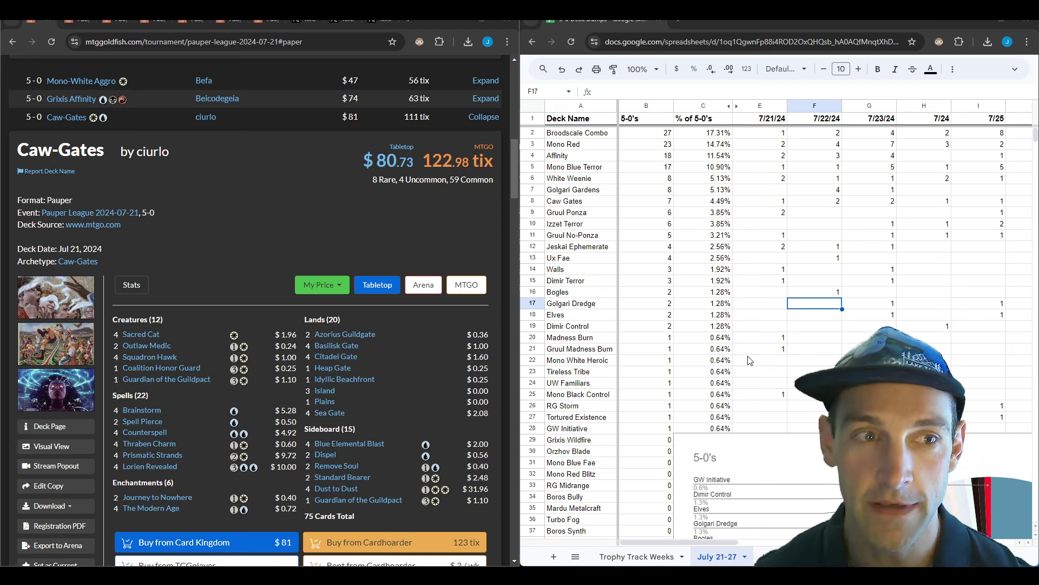
pyautogui.click(754, 262)
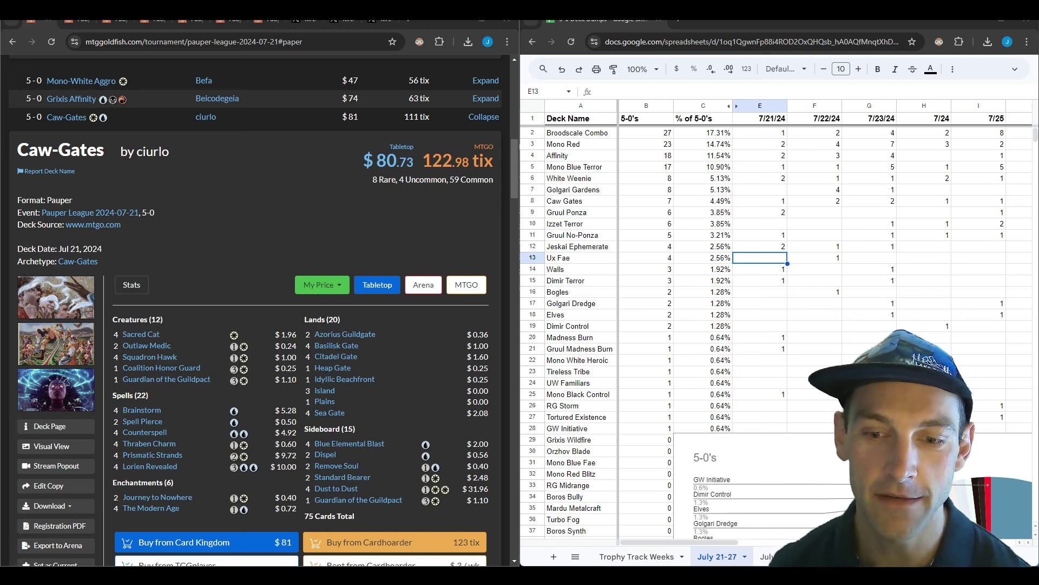
pyautogui.click(764, 360)
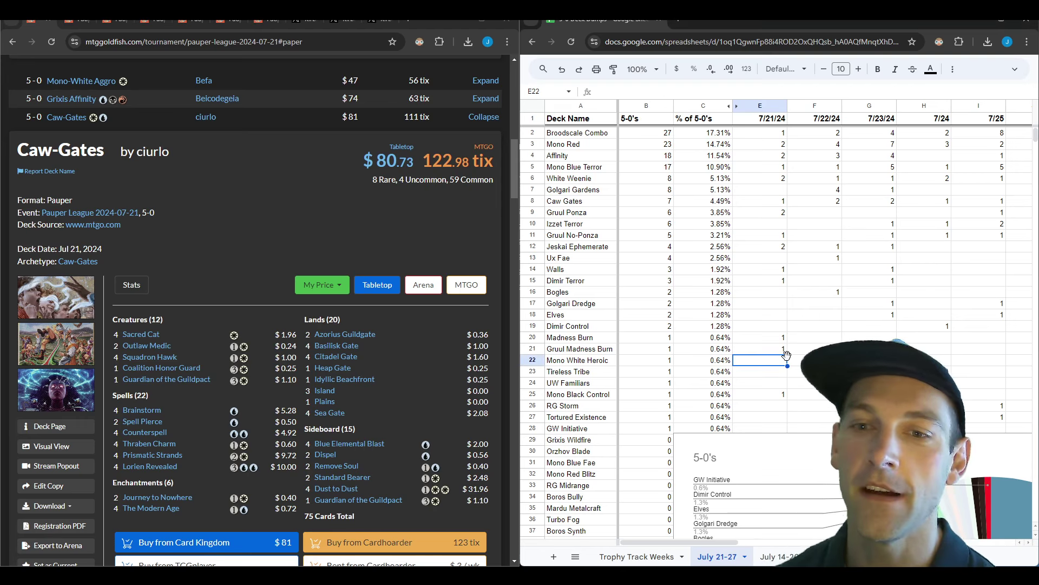
# - Review the July 21-27 5-0 counts and percentages of Broodscale Combo, Mono Red, Affinity and Mono Blue Terror
pyautogui.click(660, 136)
pyautogui.click(683, 158)
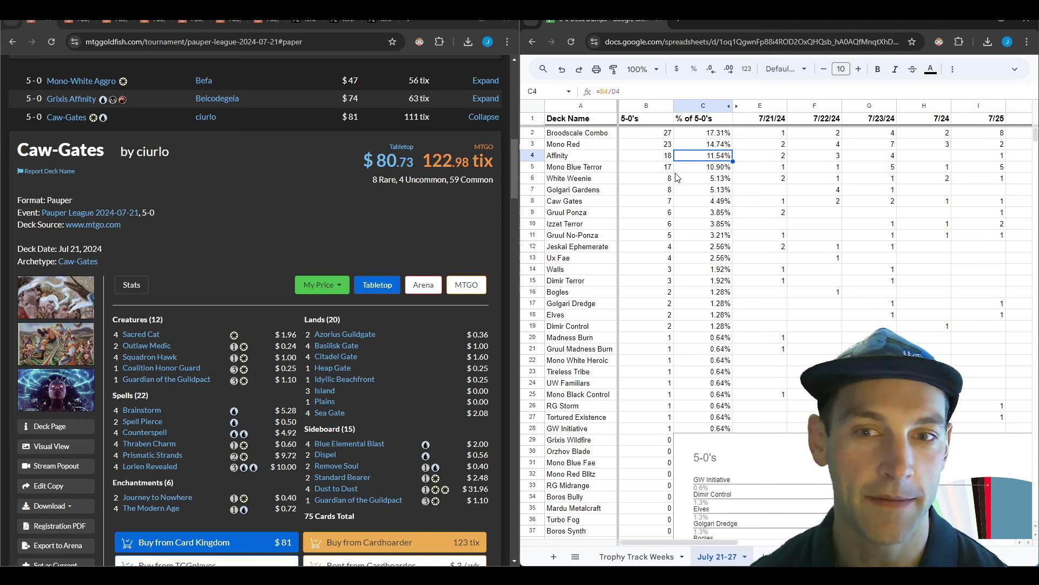
pyautogui.click(665, 145)
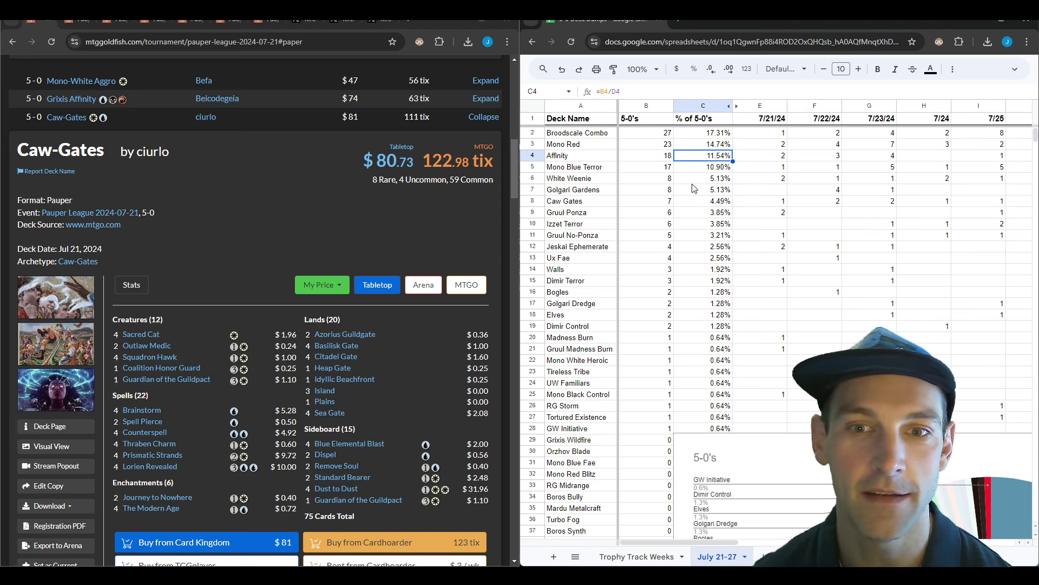
pyautogui.click(697, 134)
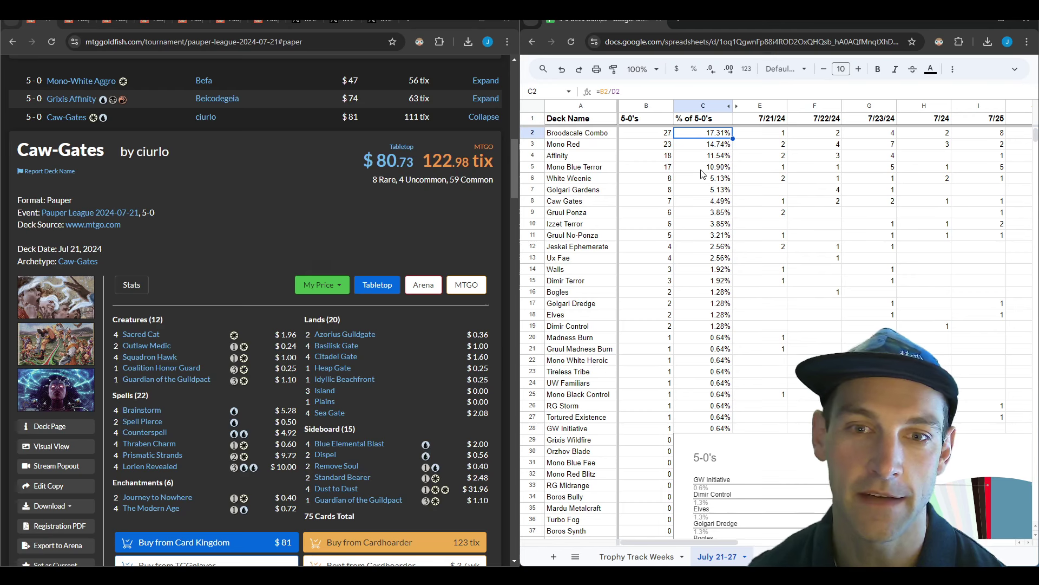
pyautogui.click(671, 146)
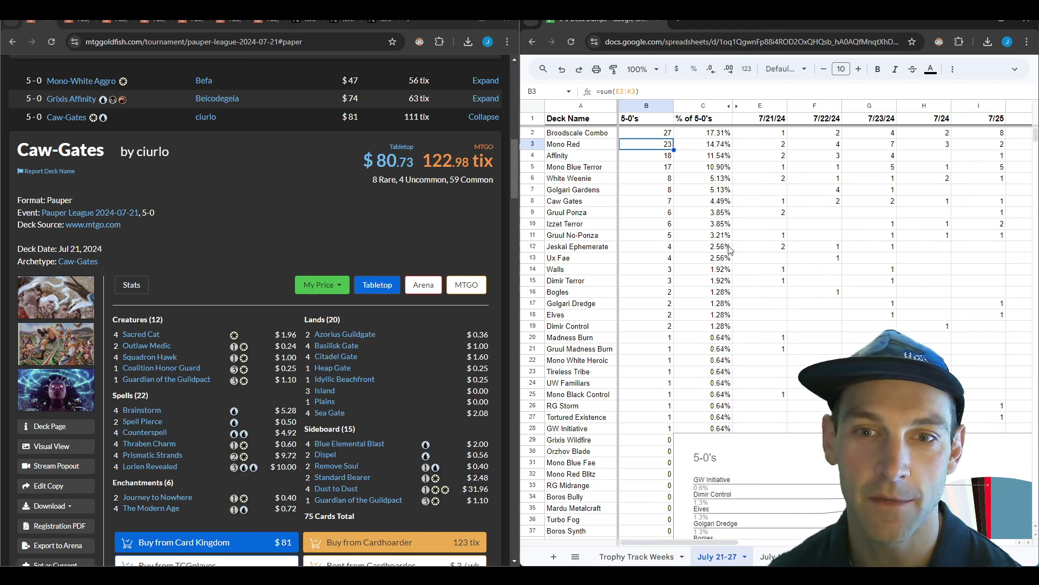
pyautogui.click(666, 157)
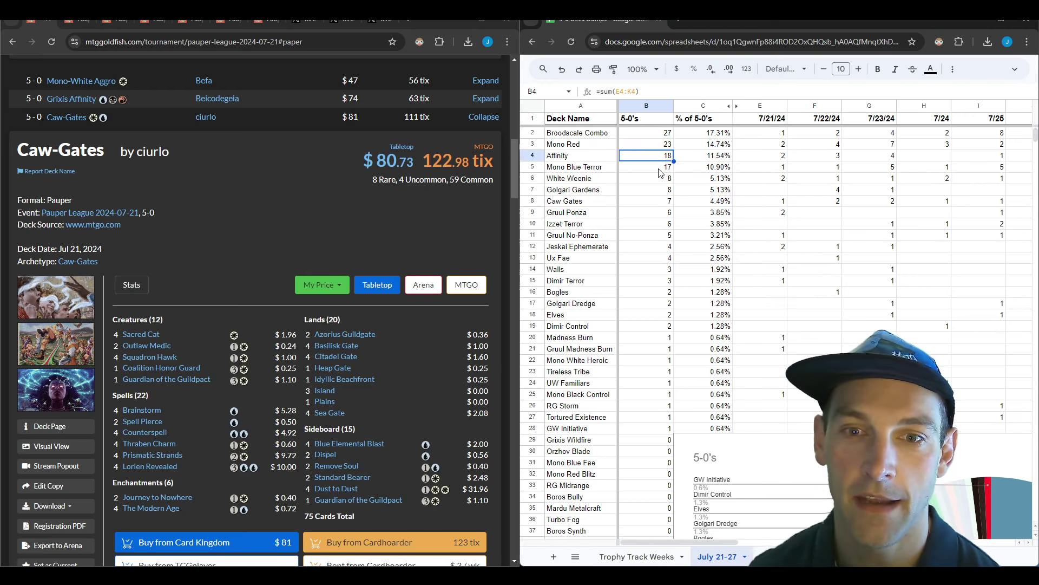
pyautogui.click(662, 169)
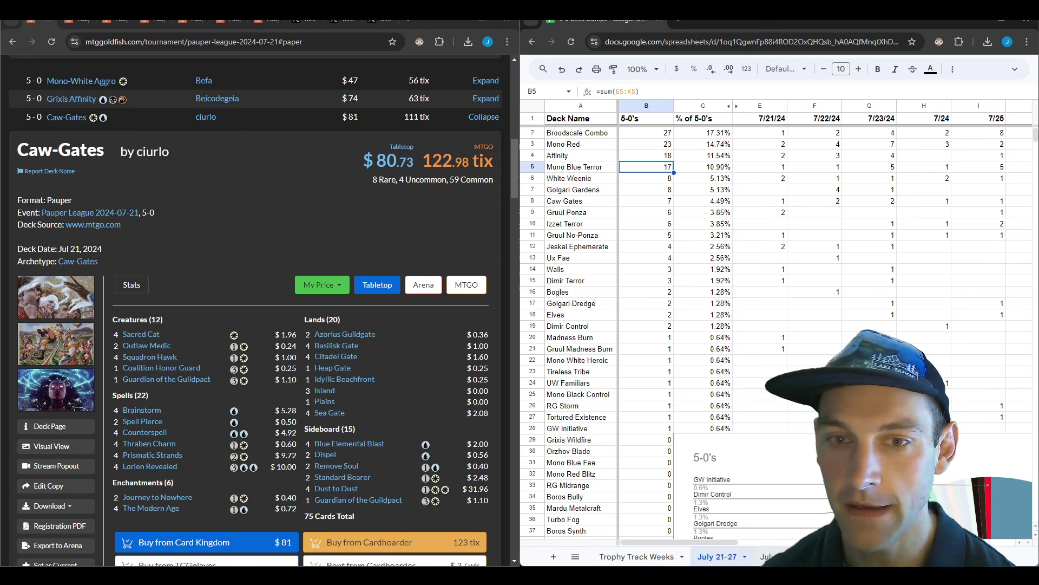
# - Check the leading decks on the July 14-20 sheet: Mono Red, Affinity, White Weenie and Broodscale Combo
pyautogui.click(769, 556)
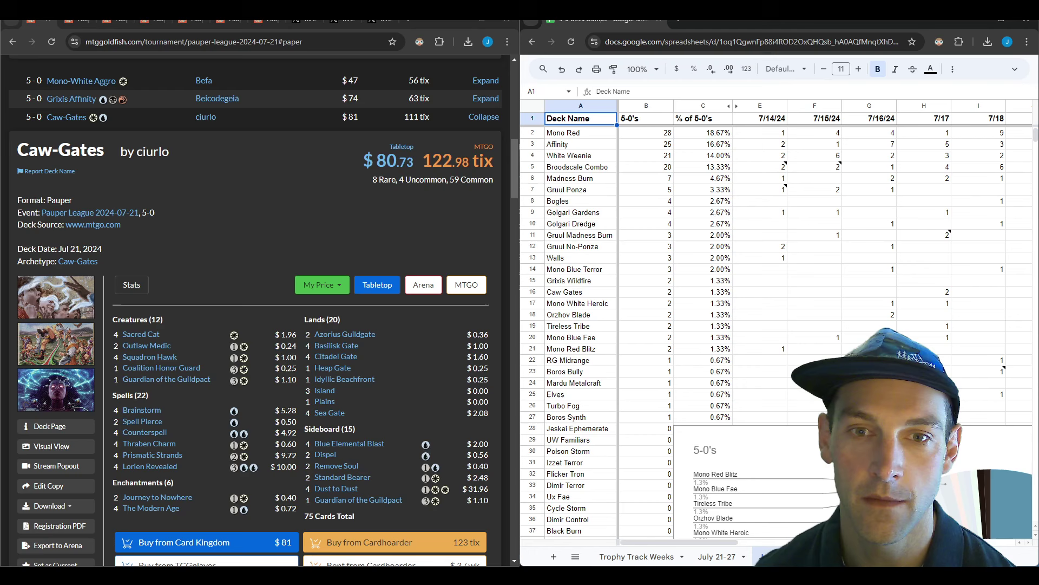
pyautogui.click(580, 138)
pyautogui.click(583, 144)
pyautogui.click(588, 165)
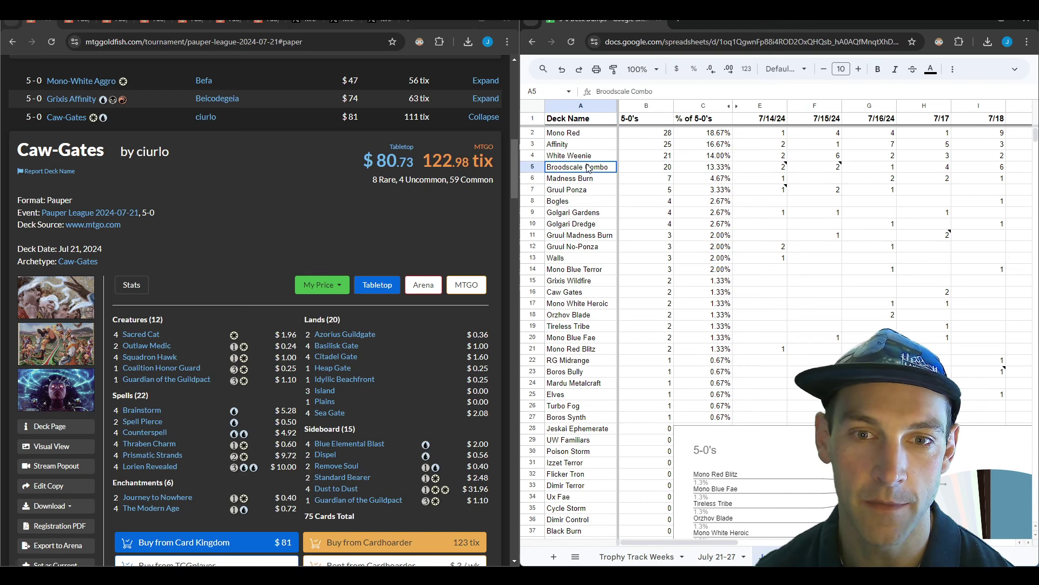
pyautogui.click(590, 157)
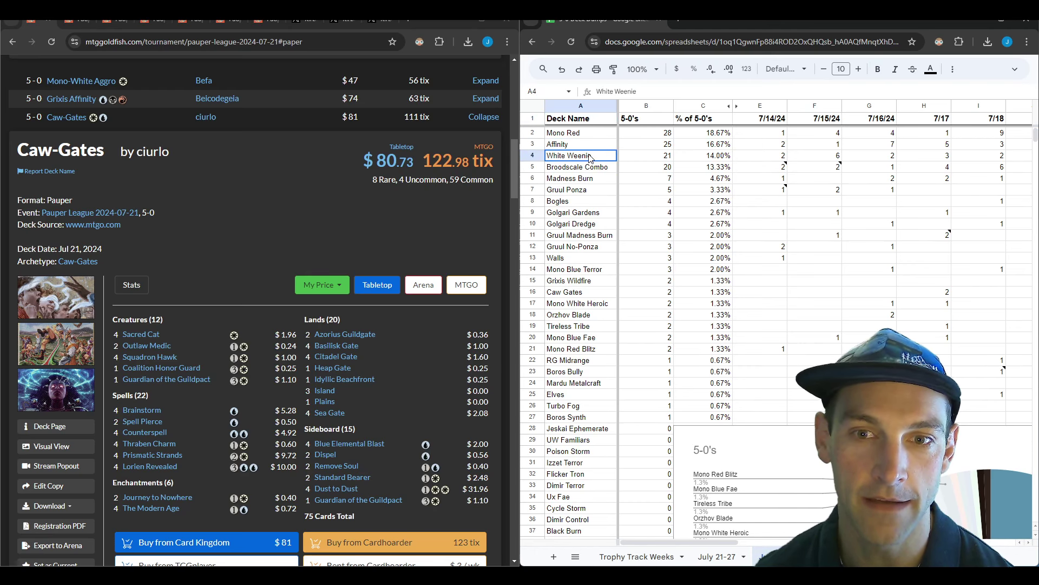
# - Return to the July 21-27 sheet and check the 5-0 counts of Mono Blue Terror and White Weenie
pyautogui.click(731, 560)
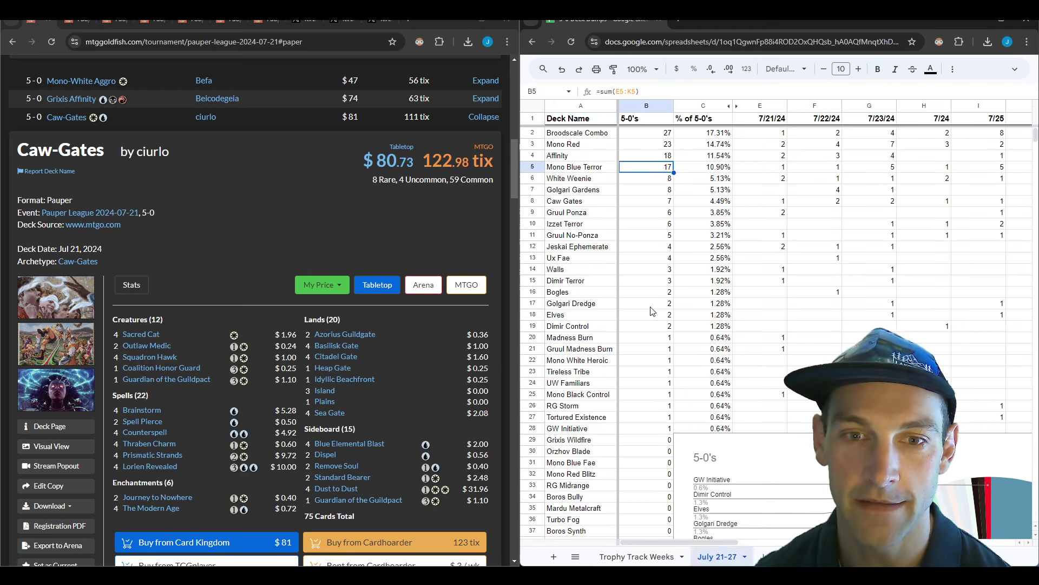
pyautogui.click(596, 168)
pyautogui.click(651, 169)
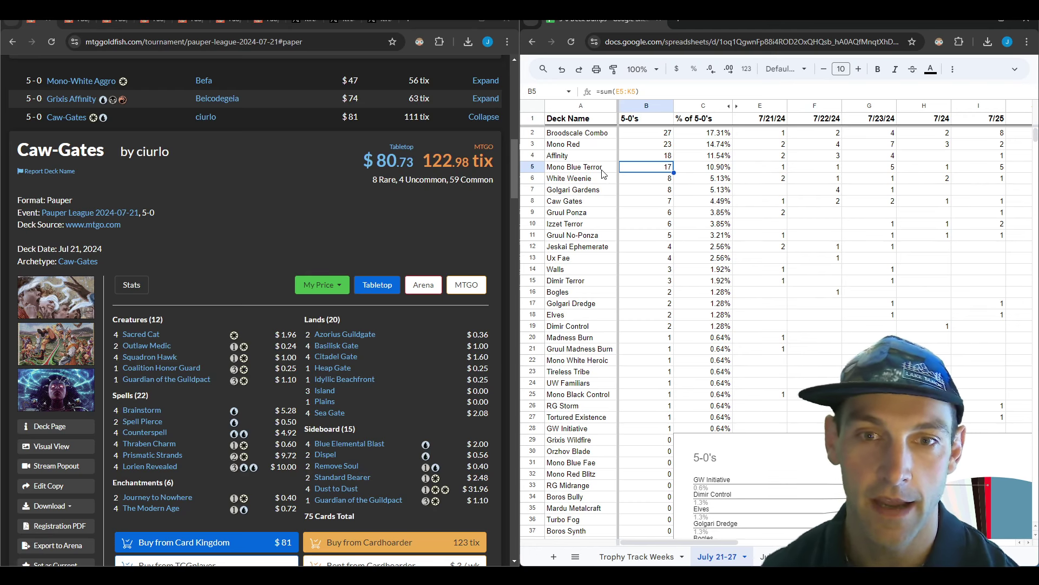
pyautogui.click(603, 171)
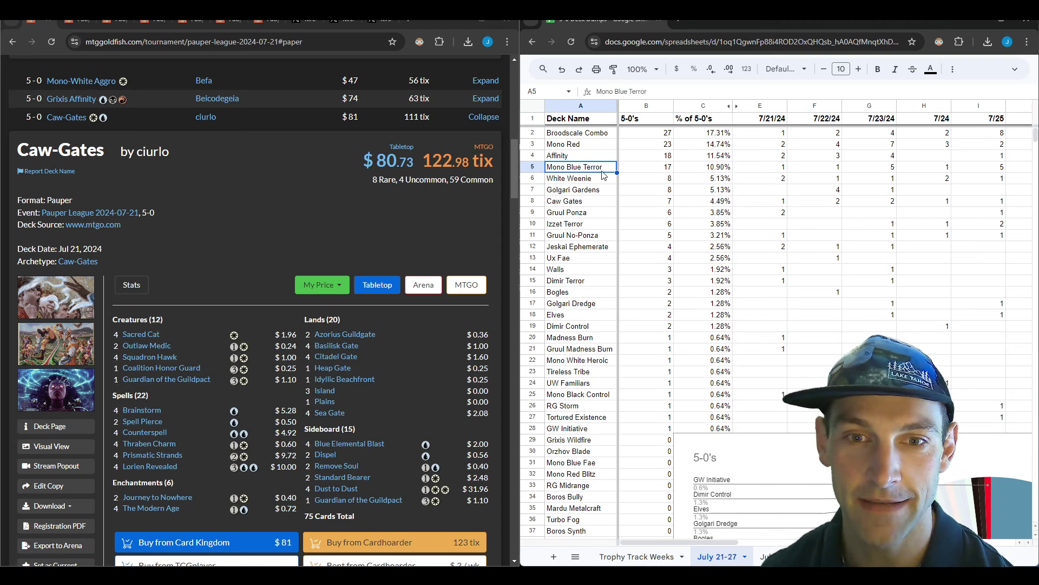
pyautogui.click(603, 181)
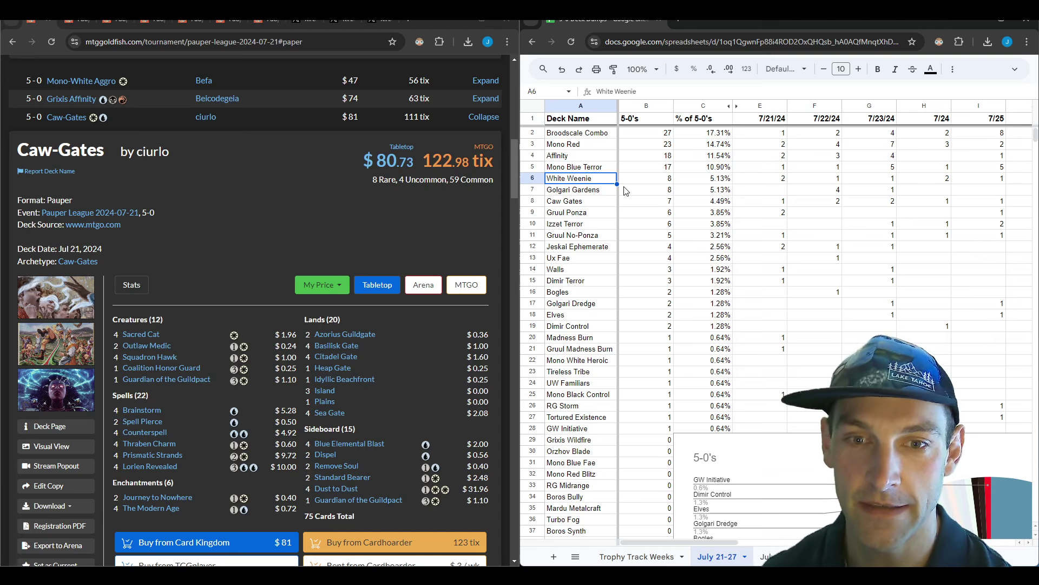
pyautogui.click(639, 179)
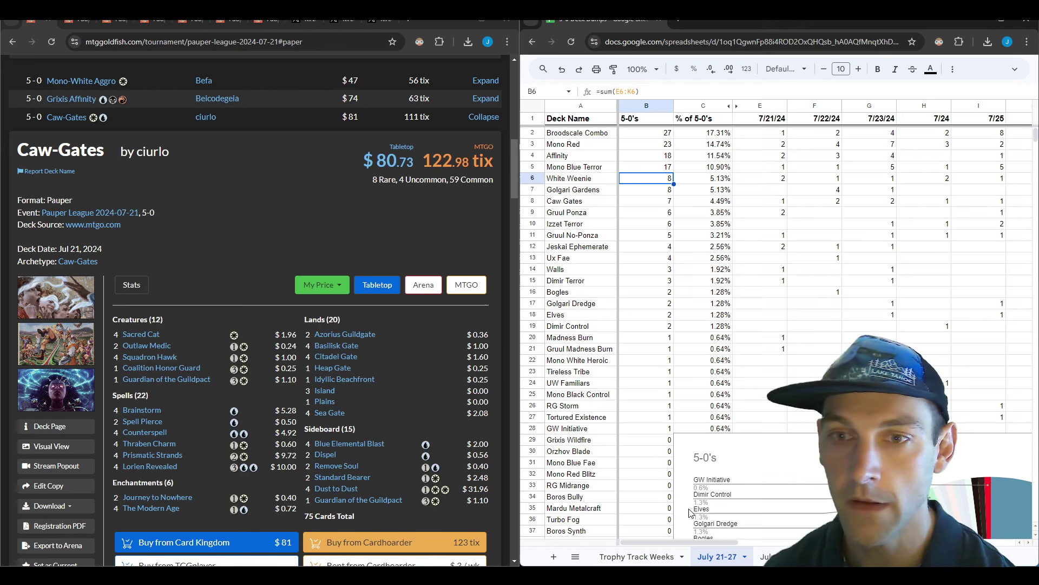
# - View the 5-0's pie chart on the July 21-27 sheet, including the labels of its largest slices
pyautogui.moveTo(697, 543); pyautogui.dragTo(735, 544)
pyautogui.scroll(-5, 780, 456)
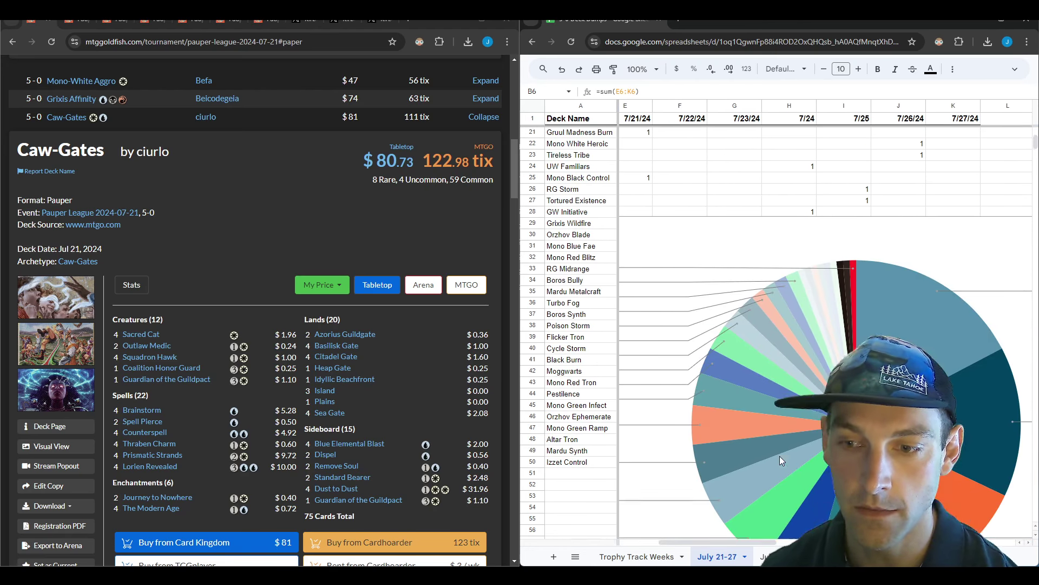
pyautogui.scroll(-2, 780, 455)
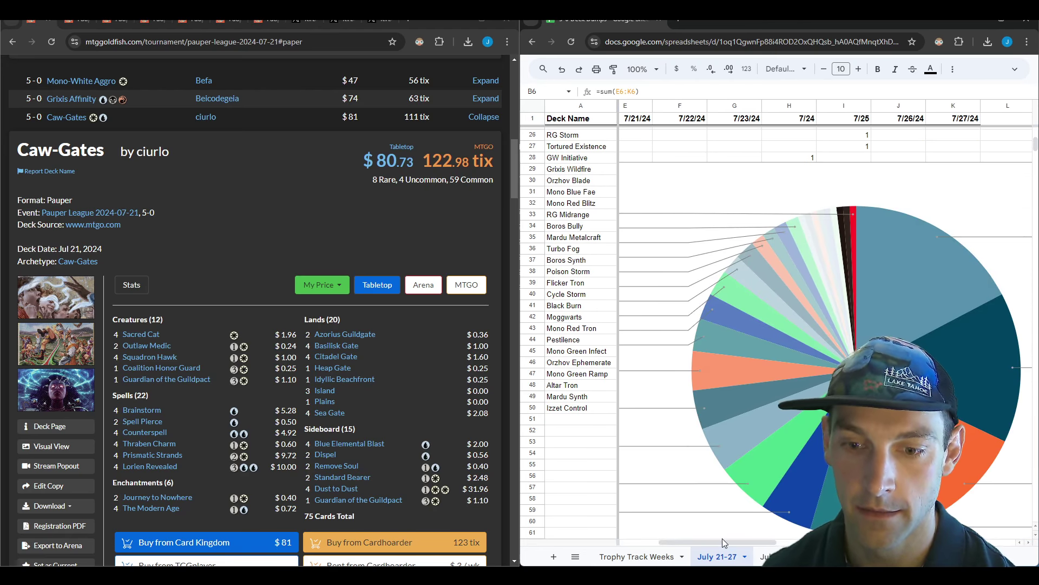
pyautogui.moveTo(722, 538); pyautogui.dragTo(776, 542)
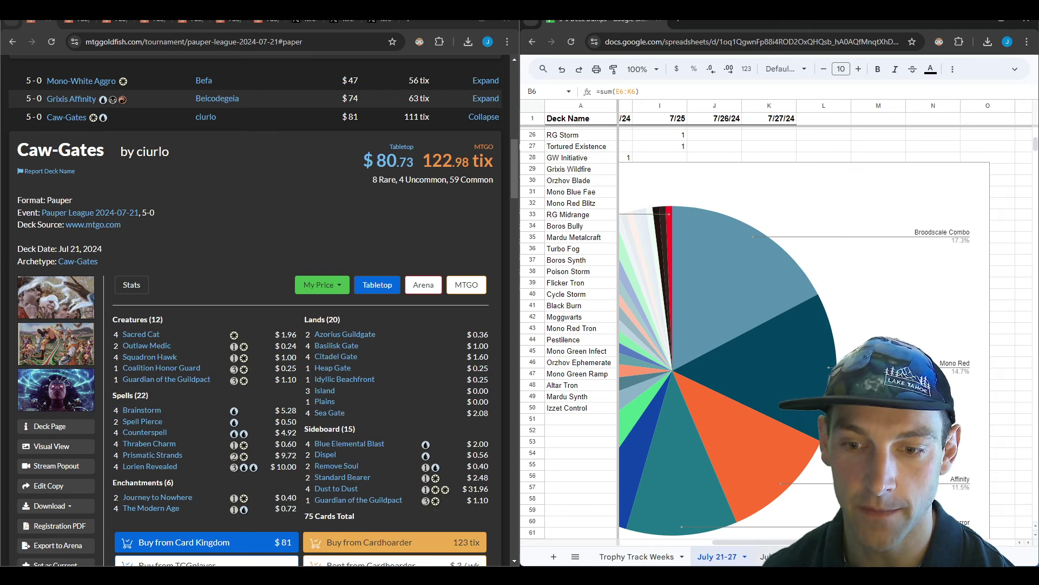
# - View the 5-0's pie chart on the July 14-20 sheet with the spreadsheet window maximized
pyautogui.click(764, 556)
pyautogui.scroll(-8, 735, 541)
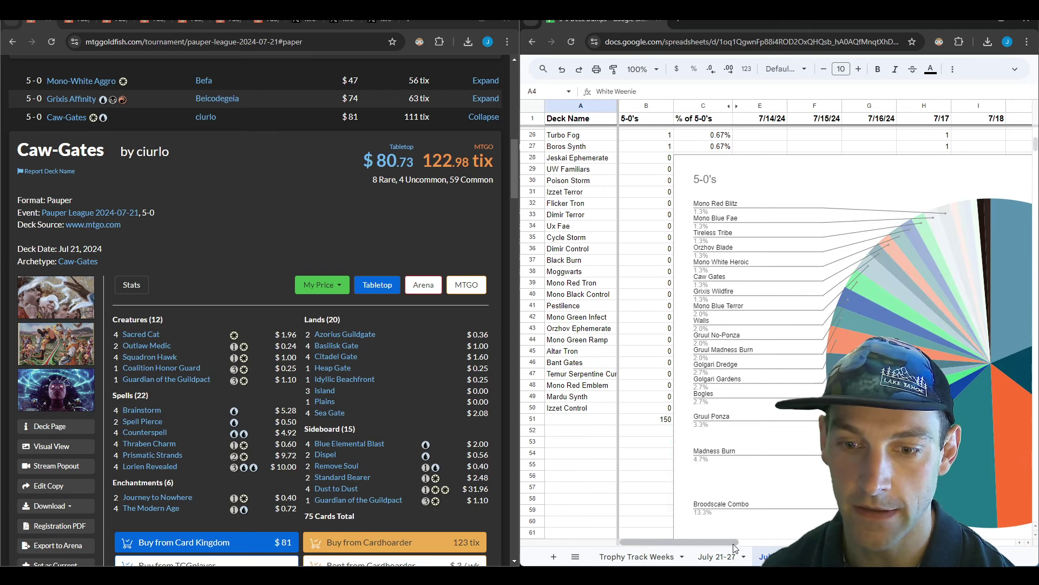
pyautogui.moveTo(735, 542); pyautogui.dragTo(789, 541)
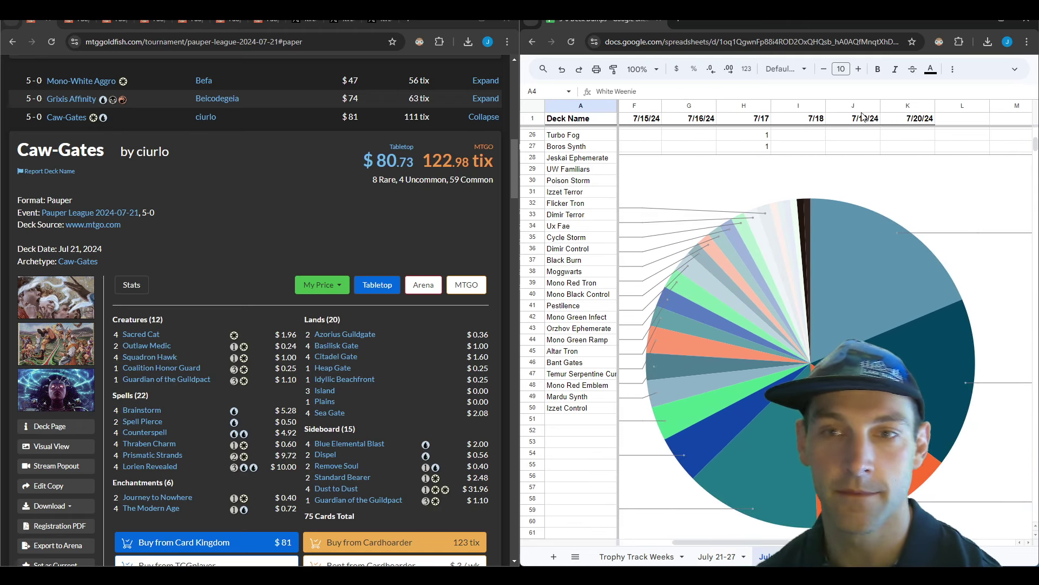
pyautogui.doubleClick(814, 24)
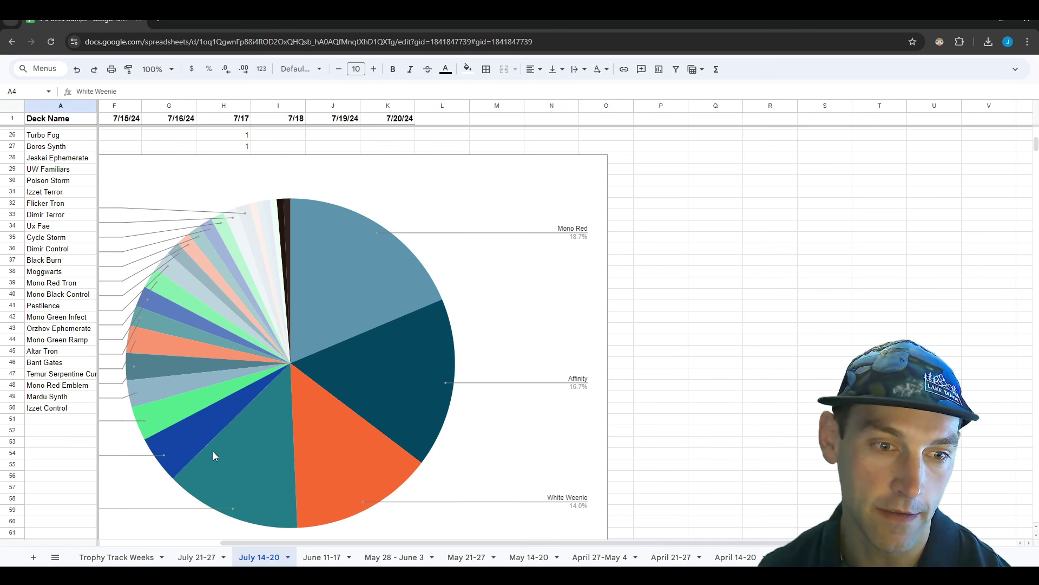
# - Bring the entire July 21-27 pie chart into view with the labels on both sides for comparison
pyautogui.click(201, 557)
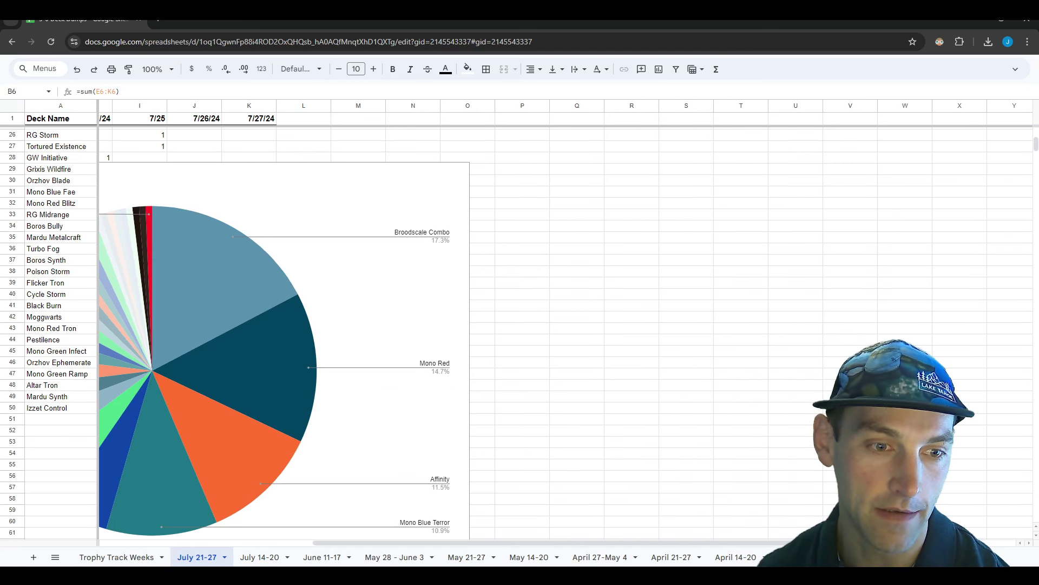
pyautogui.moveTo(370, 543); pyautogui.dragTo(287, 543)
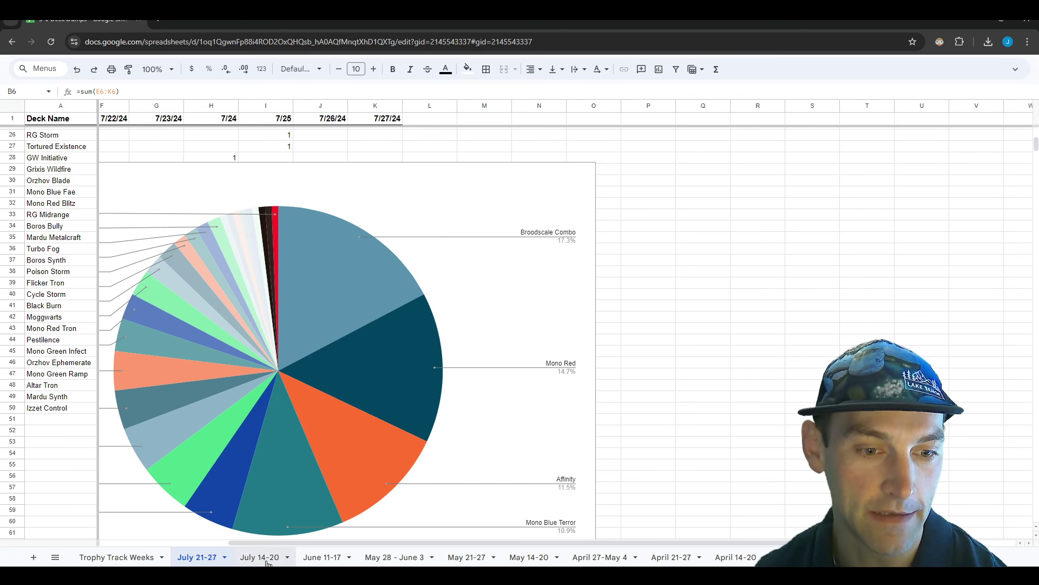
pyautogui.moveTo(281, 543); pyautogui.dragTo(173, 539)
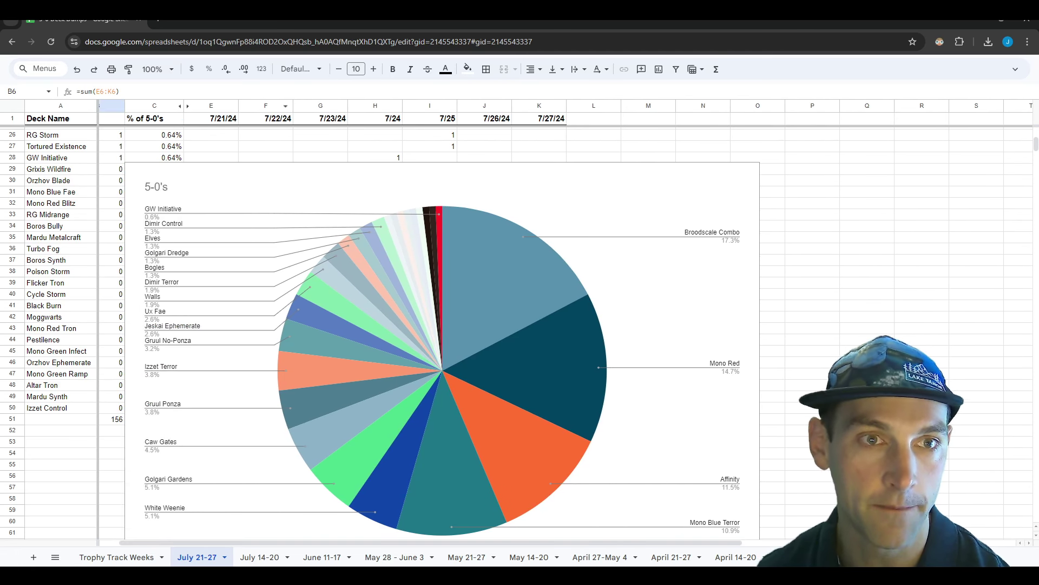
# - Place the spreadsheet beside the tournament page again and check the 7/21/24 entries for Affinity, Gruul Ponza and Jeskai Ephemerate
pyautogui.moveTo(359, 22); pyautogui.dragTo(1035, 223)
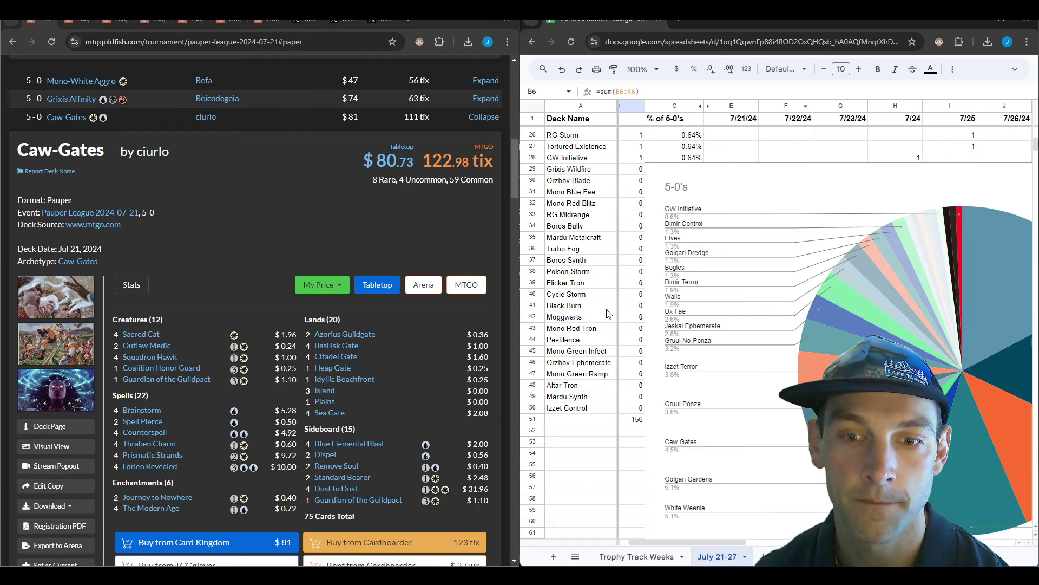
pyautogui.scroll(5, 740, 398)
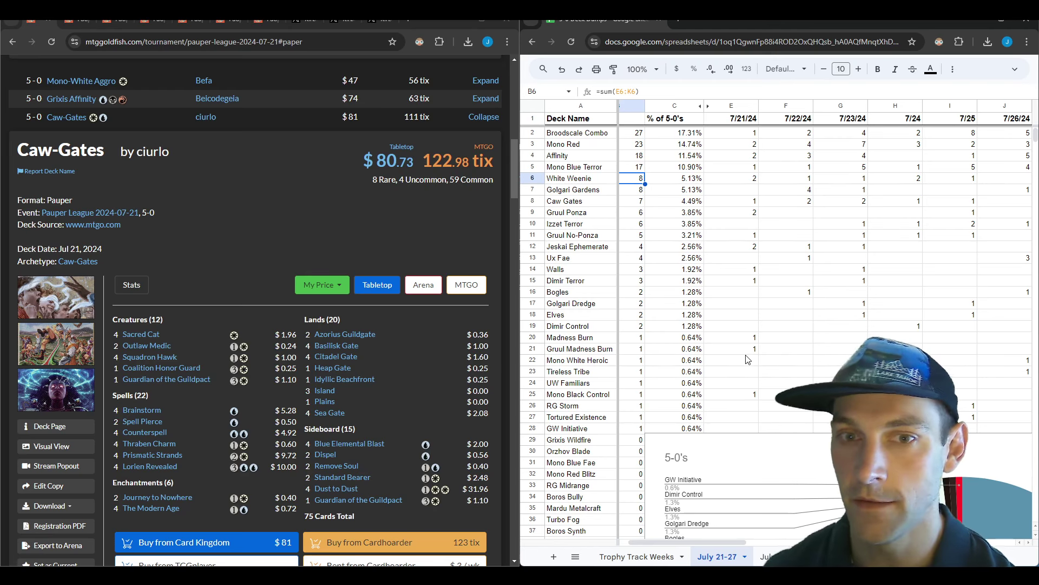
pyautogui.click(738, 157)
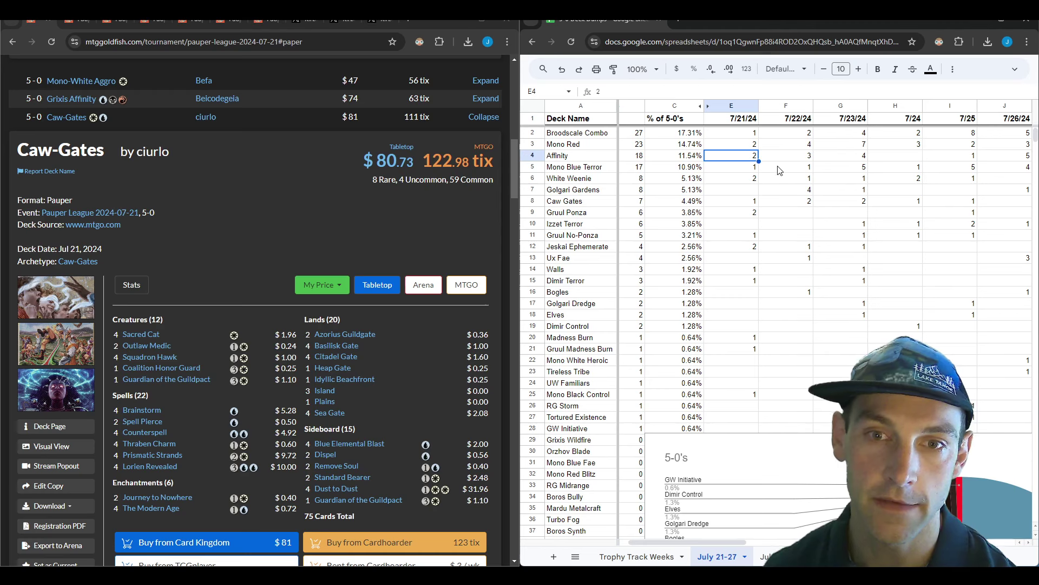
pyautogui.click(753, 214)
pyautogui.click(751, 248)
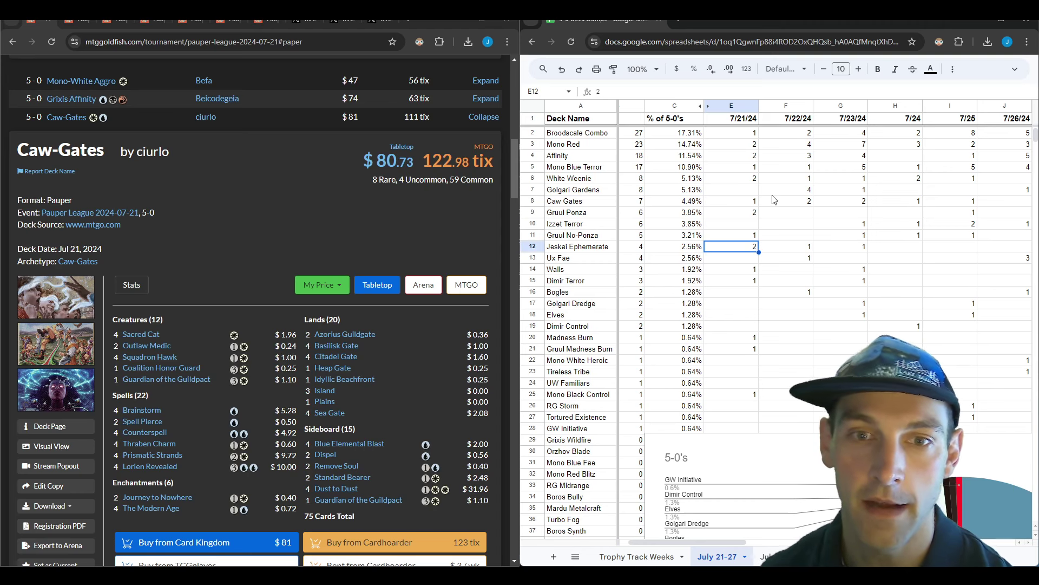
# - Check the 7/21/24 entries for Mono Blue Terror, Caw Gates, Gruul No-Ponza, Walls and Gruul Madness Burn
pyautogui.click(740, 168)
pyautogui.click(741, 204)
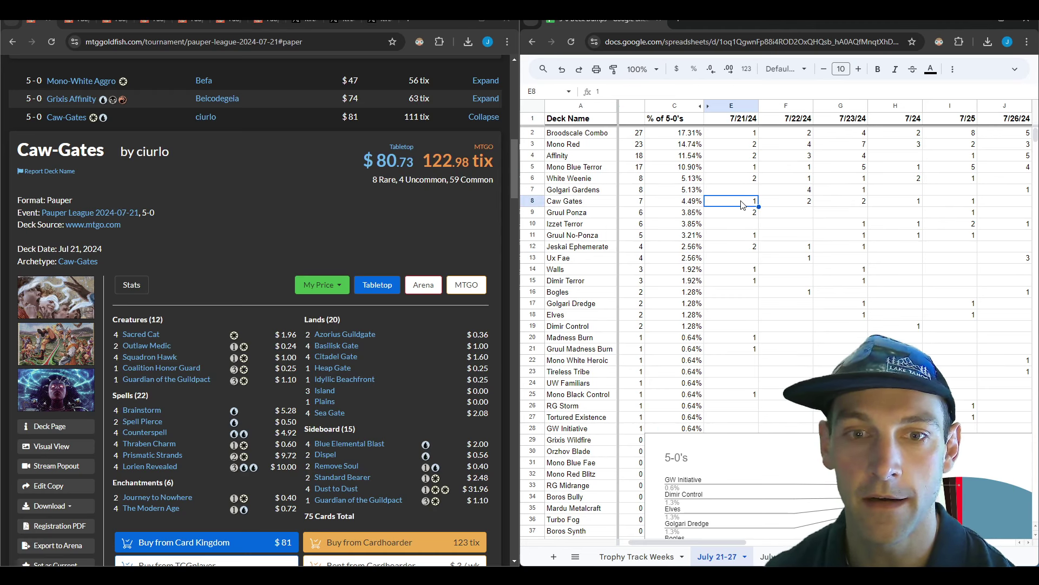
pyautogui.click(745, 237)
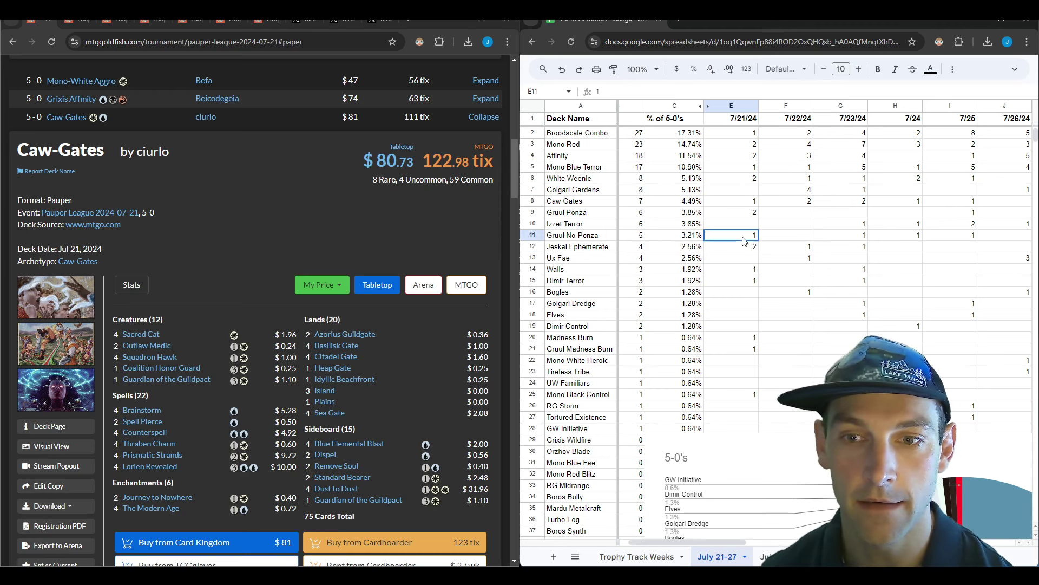
pyautogui.click(741, 271)
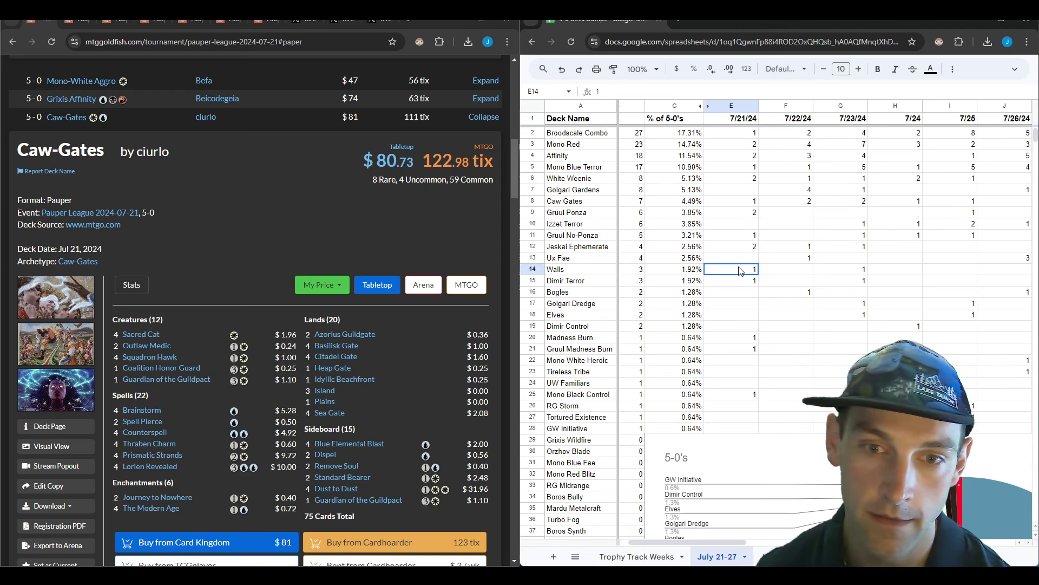
pyautogui.click(740, 350)
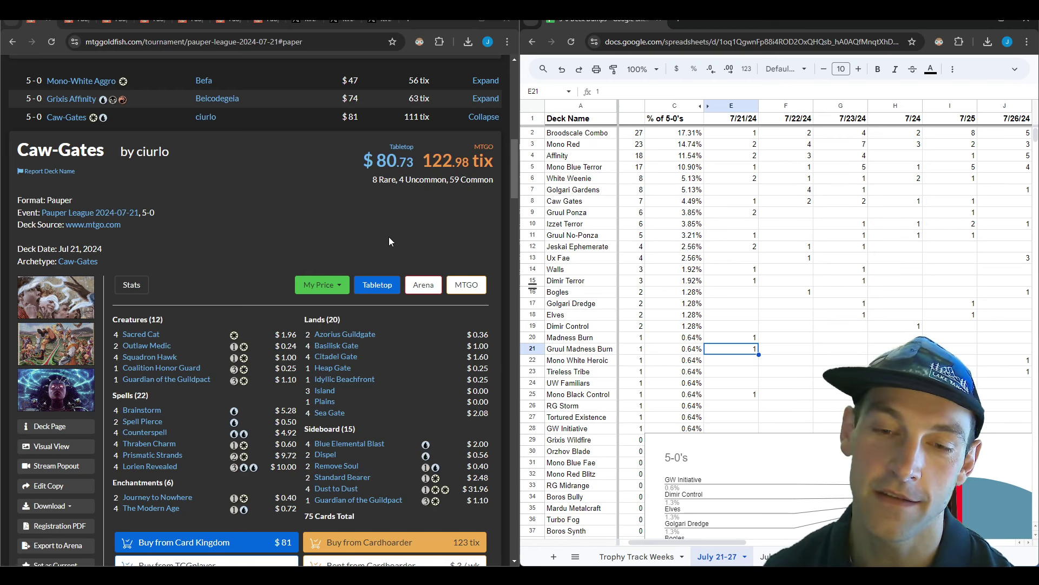
# - Check the 7/21/24 entry for Mono Black Control and examine the mono-black decklist at the start of the tournament results, including Desert and Campfire
pyautogui.click(739, 397)
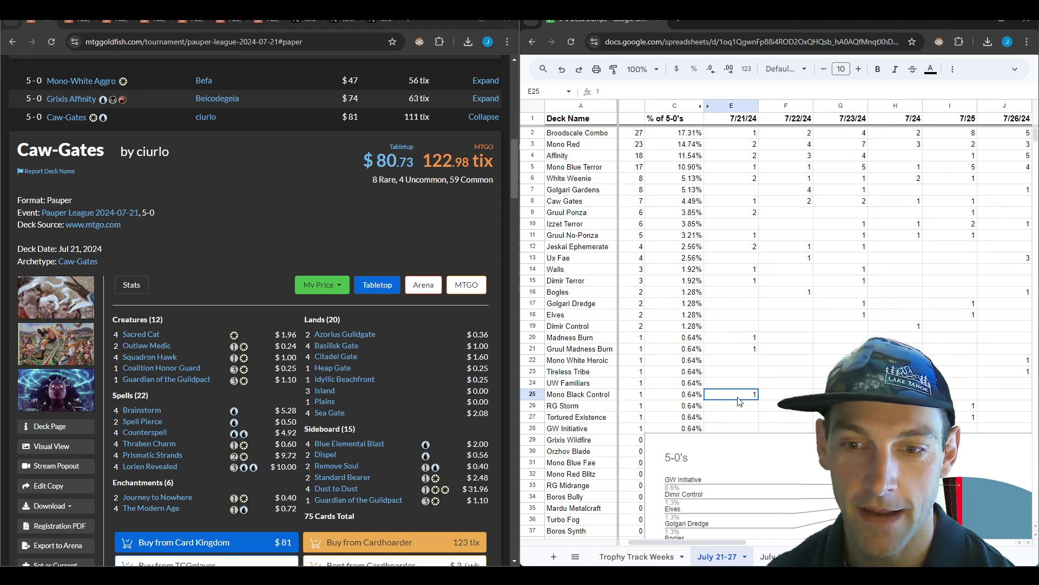
pyautogui.click(317, 234)
pyautogui.press('F5')
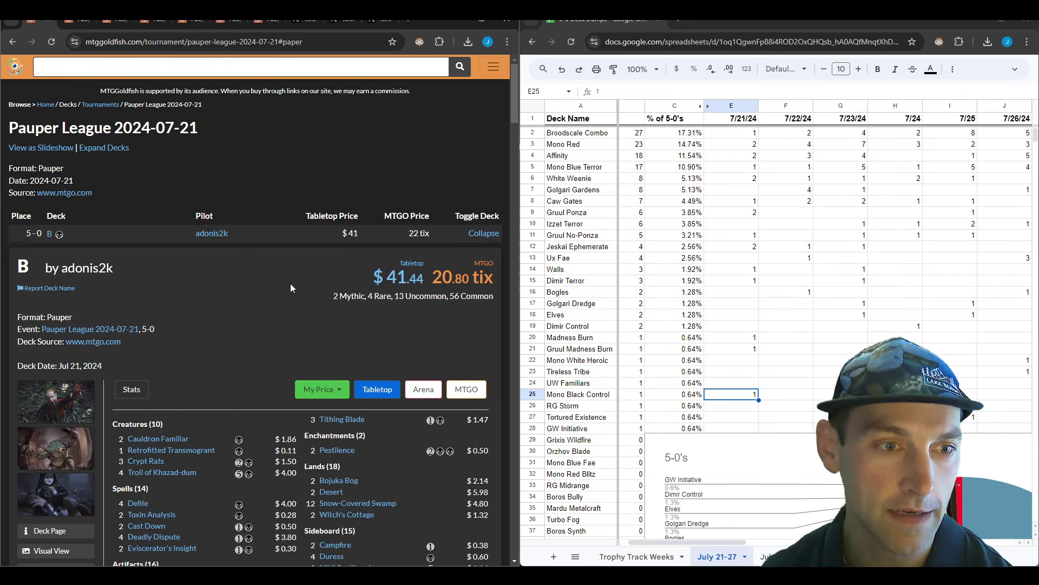
pyautogui.scroll(-2, 289, 285)
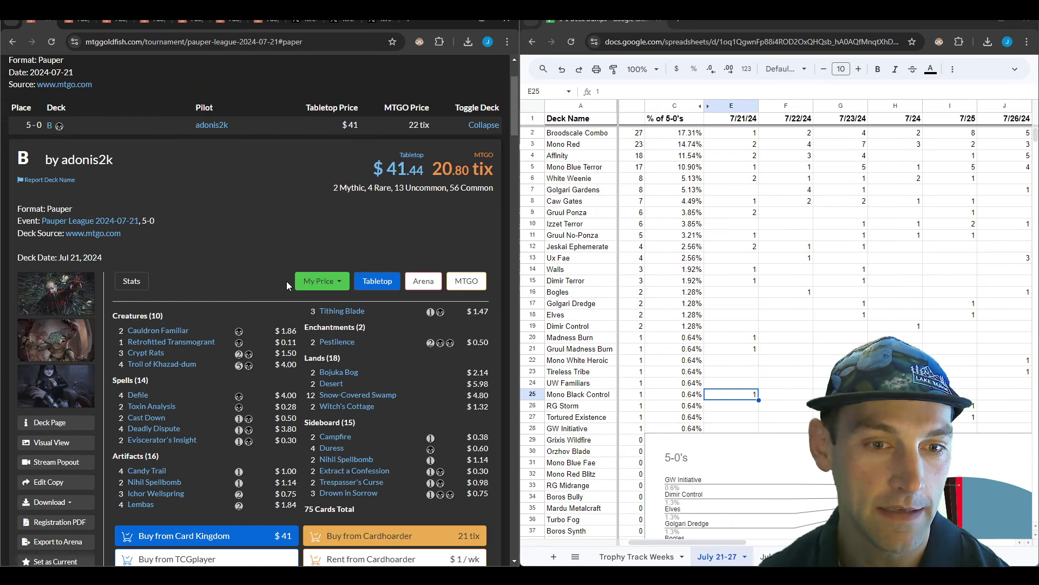
pyautogui.scroll(-1, 296, 251)
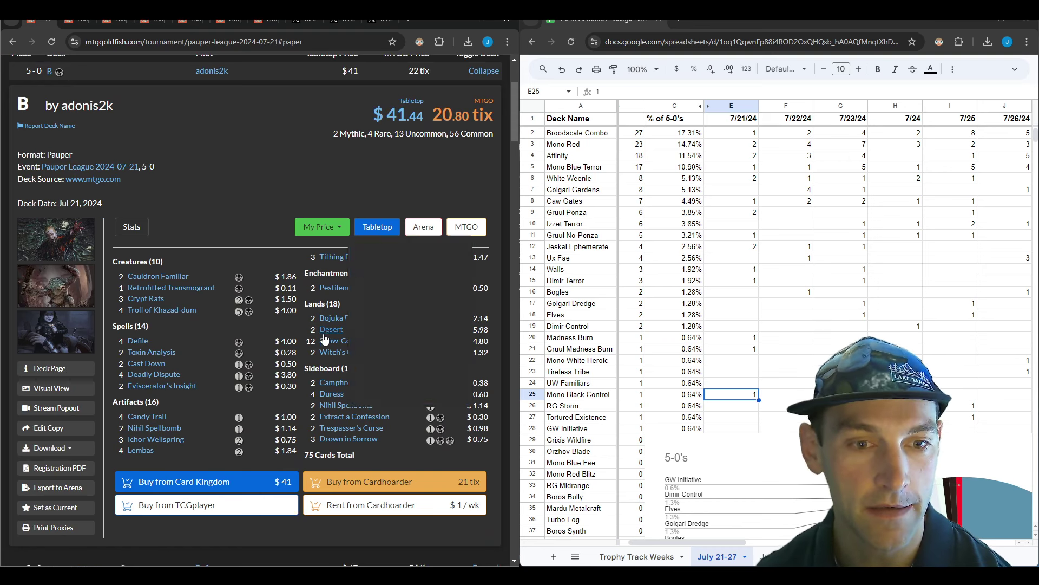
pyautogui.moveTo(328, 336)
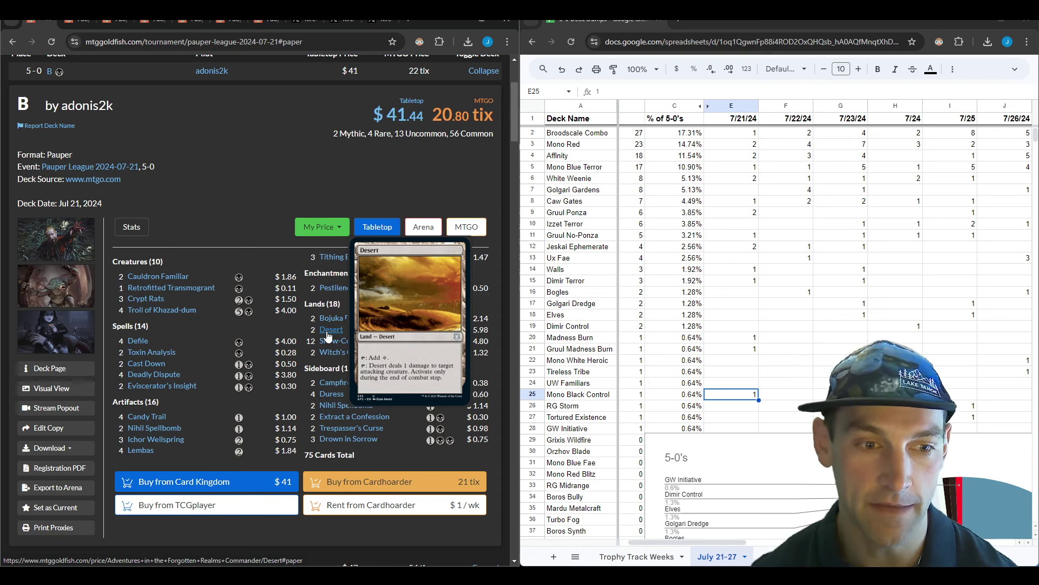
pyautogui.moveTo(166, 429)
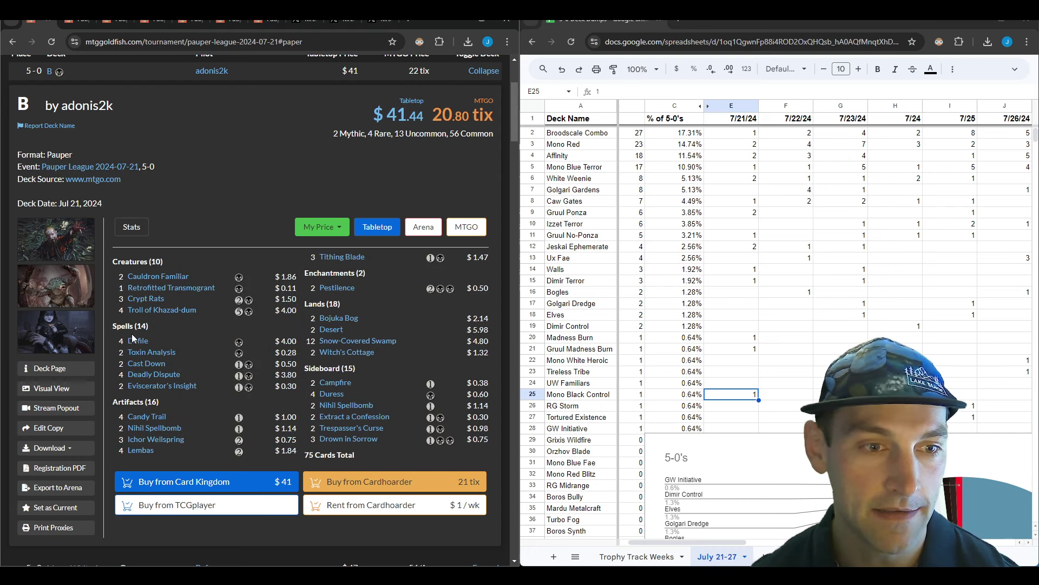
pyautogui.moveTo(134, 304)
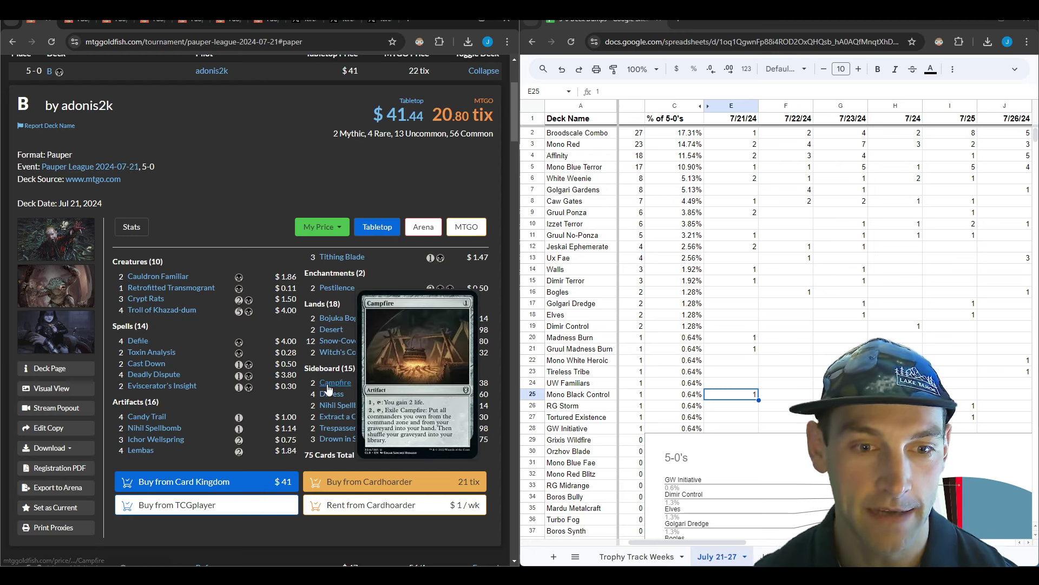
# - Review the creatures, spells and sideboard of the Caw-Gates decklist in the July 21 league results
pyautogui.scroll(-10, 285, 395)
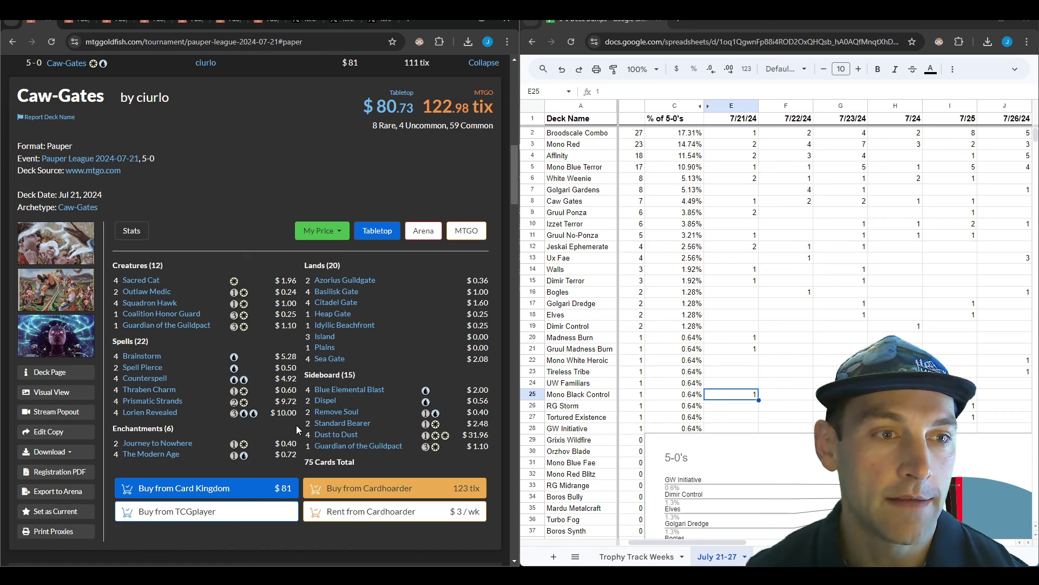
pyautogui.scroll(-1, 300, 431)
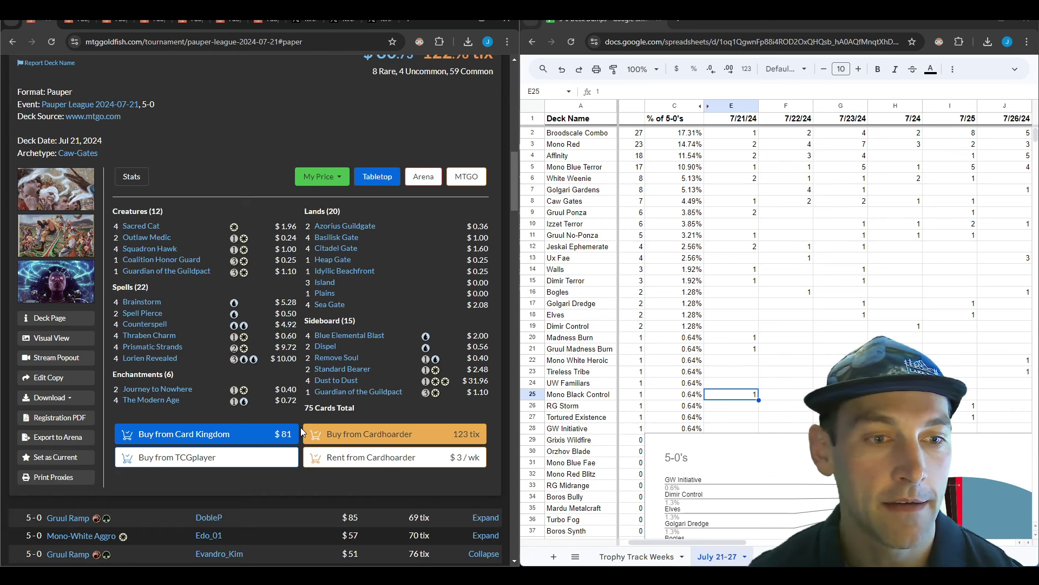
pyautogui.scroll(1, 301, 431)
pyautogui.moveTo(167, 395)
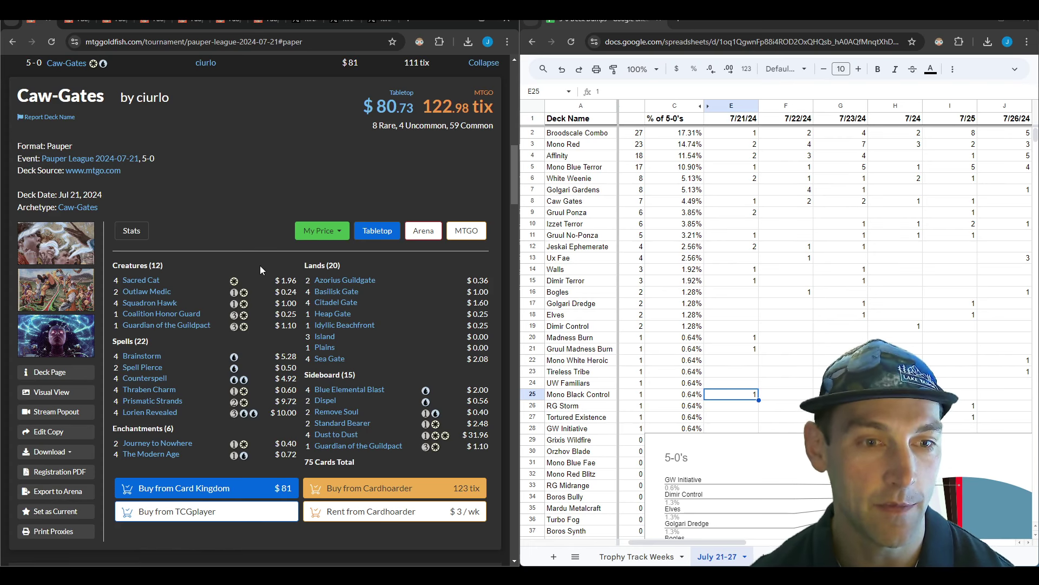
pyautogui.moveTo(191, 331)
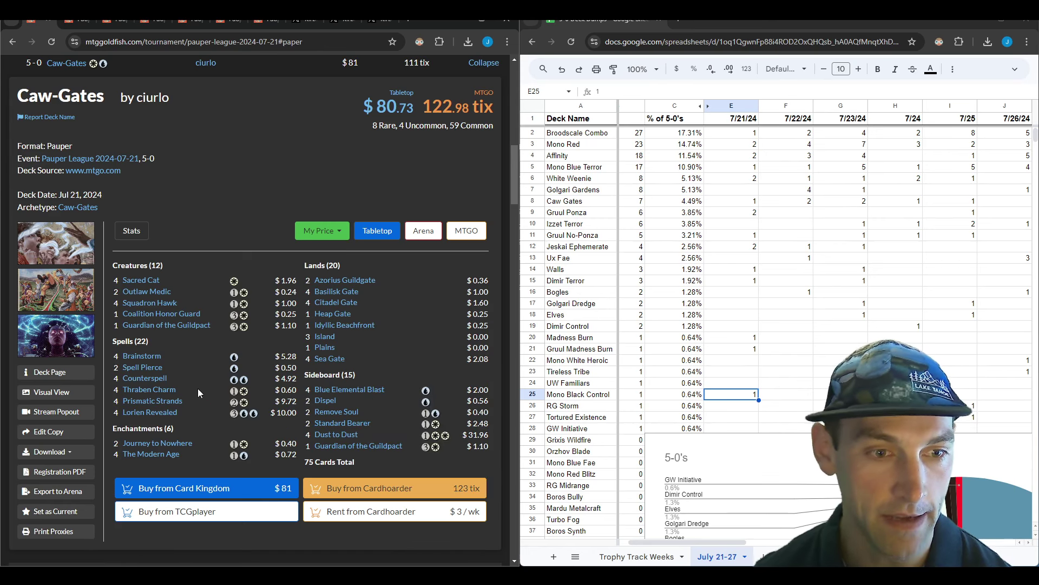
# - Review the expanded Gruul Ramp decklist from July 21, including the Malevolent Rumble card
pyautogui.scroll(-5, 293, 412)
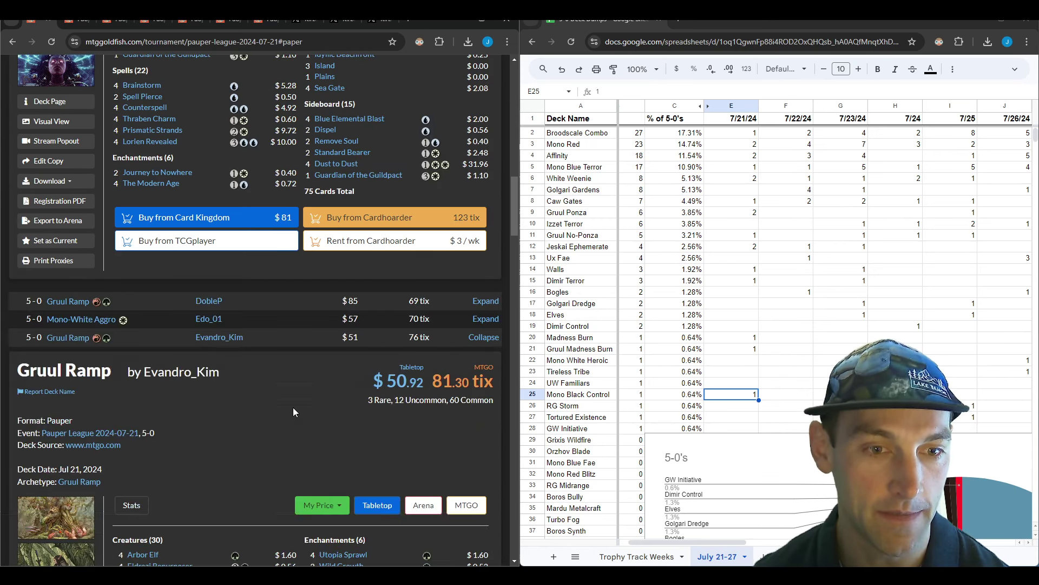
pyautogui.scroll(-5, 291, 412)
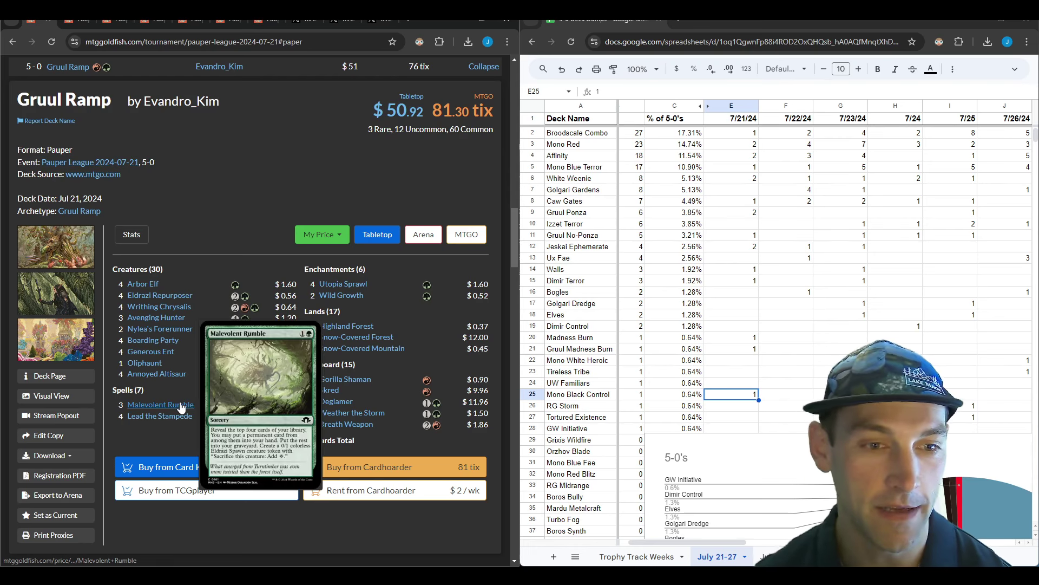
pyautogui.moveTo(184, 418)
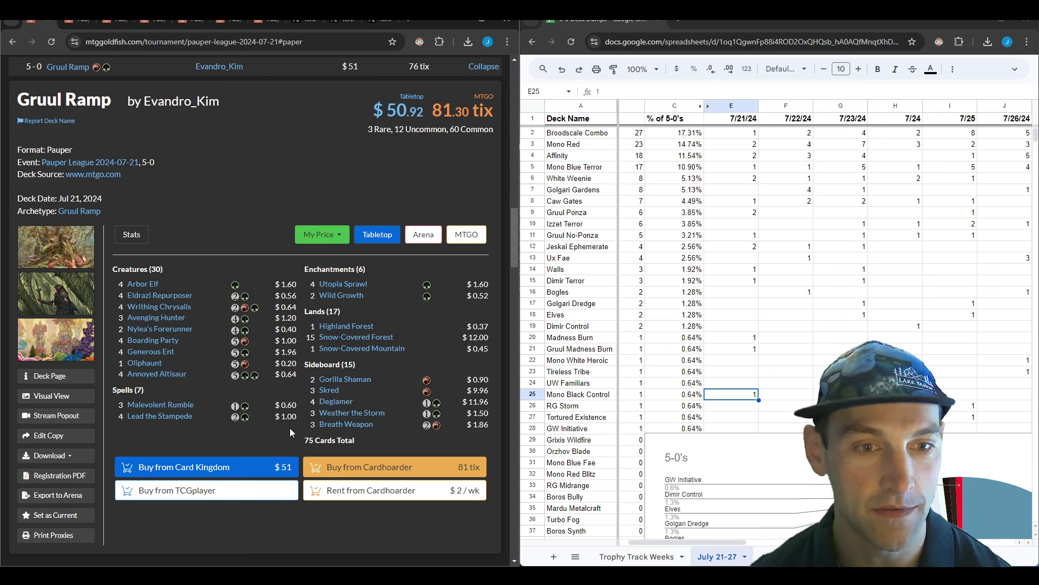
pyautogui.scroll(-1, 293, 428)
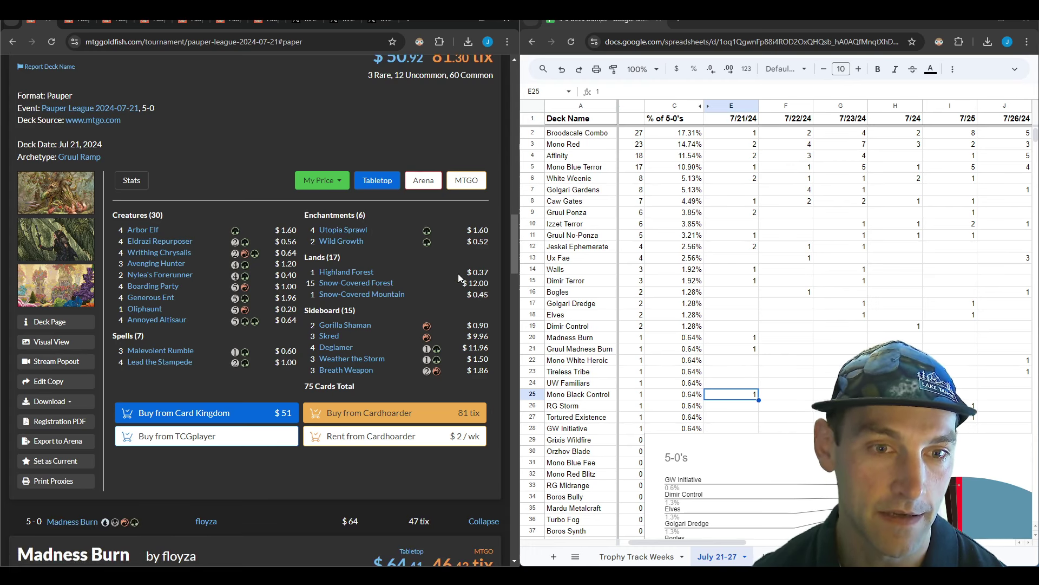
# - Examine the Madness Burn decklist from July 21, previewing Bristling Backwoods, Gruul Turf, Galvanic Blast and Voldaren Epicure
pyautogui.scroll(-2, 469, 297)
pyautogui.scroll(-7, 469, 297)
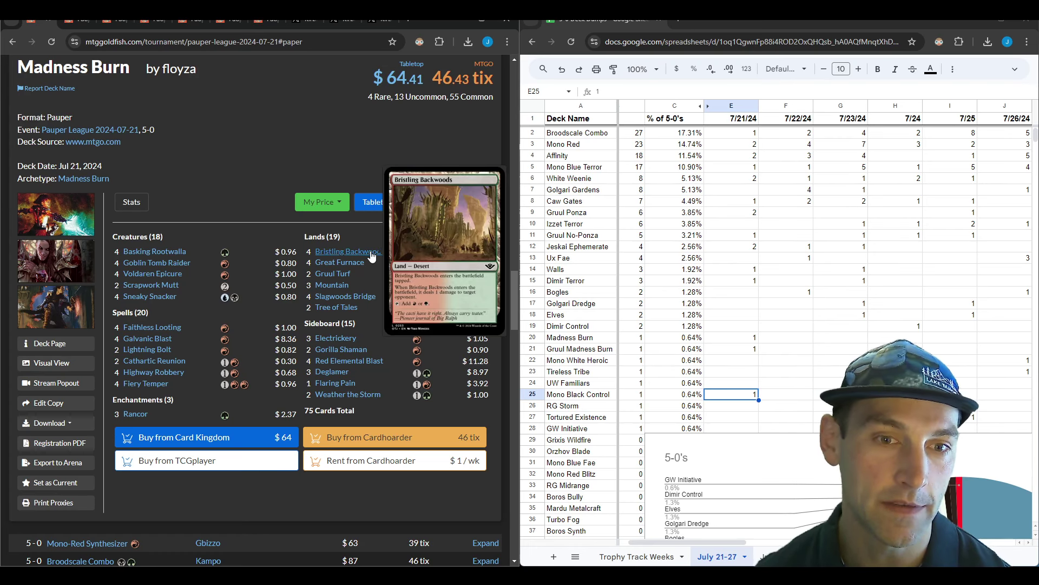
pyautogui.moveTo(346, 264)
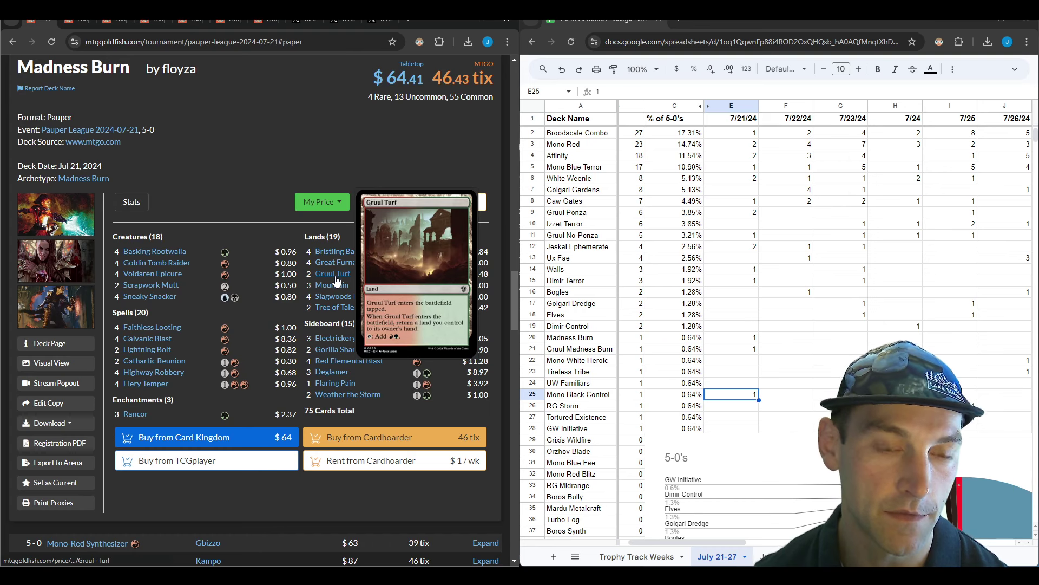
pyautogui.moveTo(368, 303)
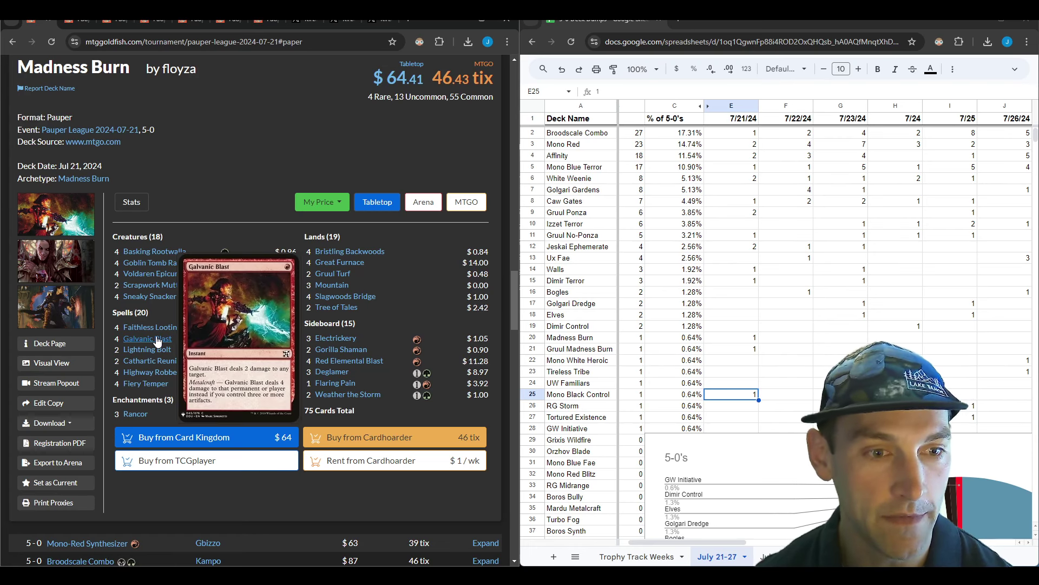
pyautogui.moveTo(151, 389)
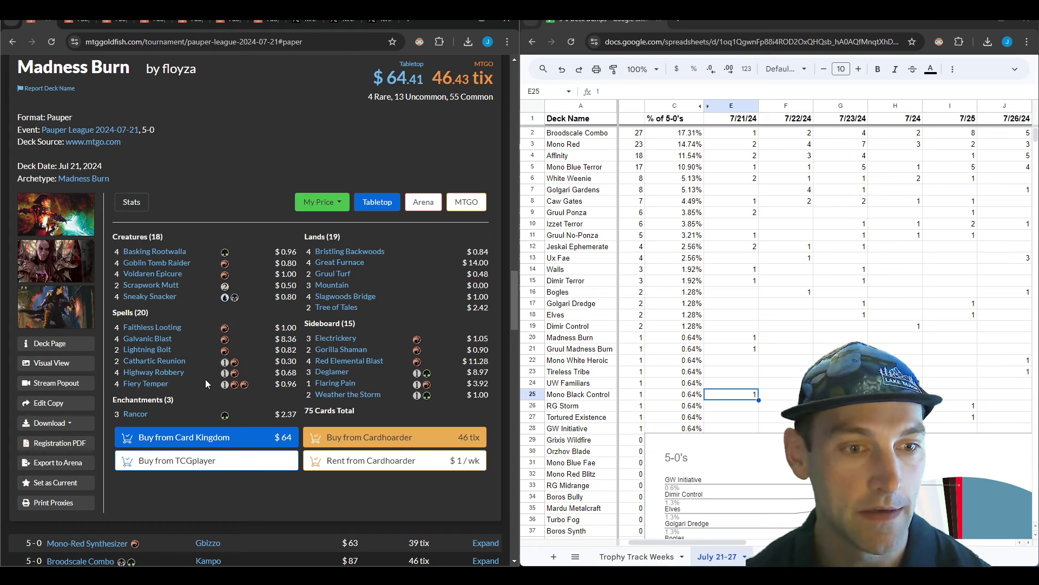
pyautogui.moveTo(184, 365)
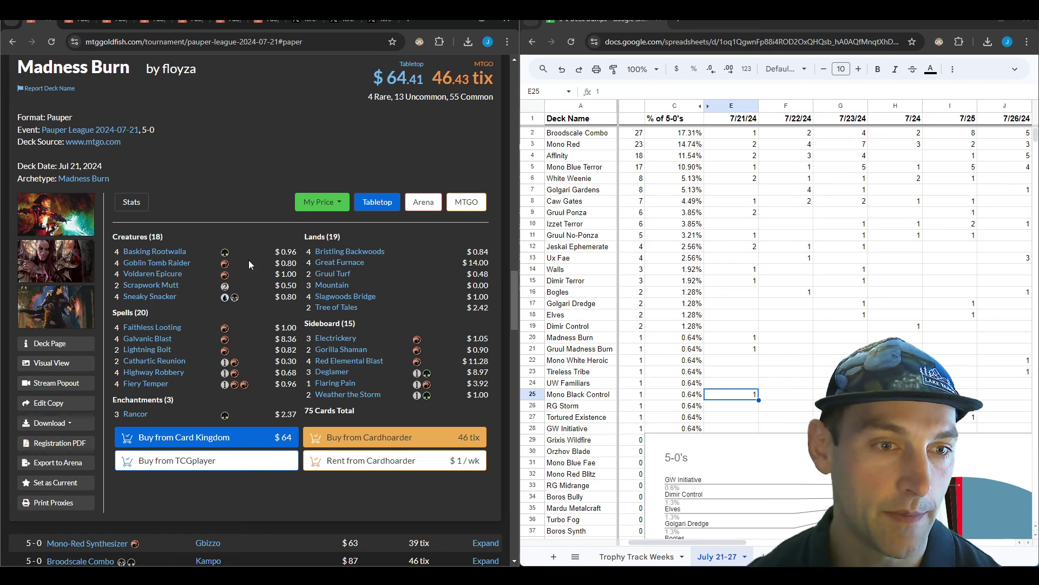
pyautogui.moveTo(181, 258)
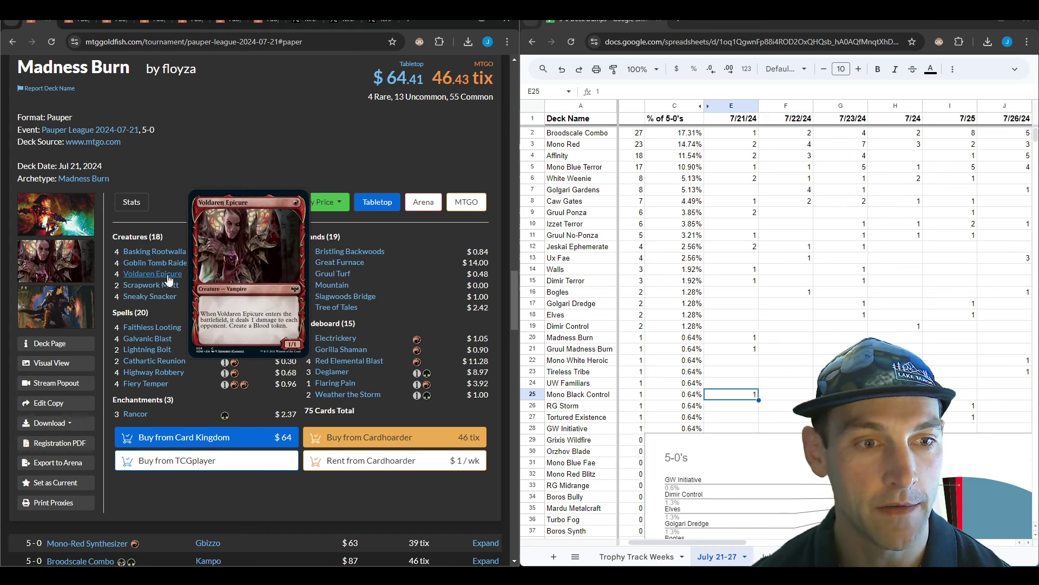
pyautogui.moveTo(167, 299)
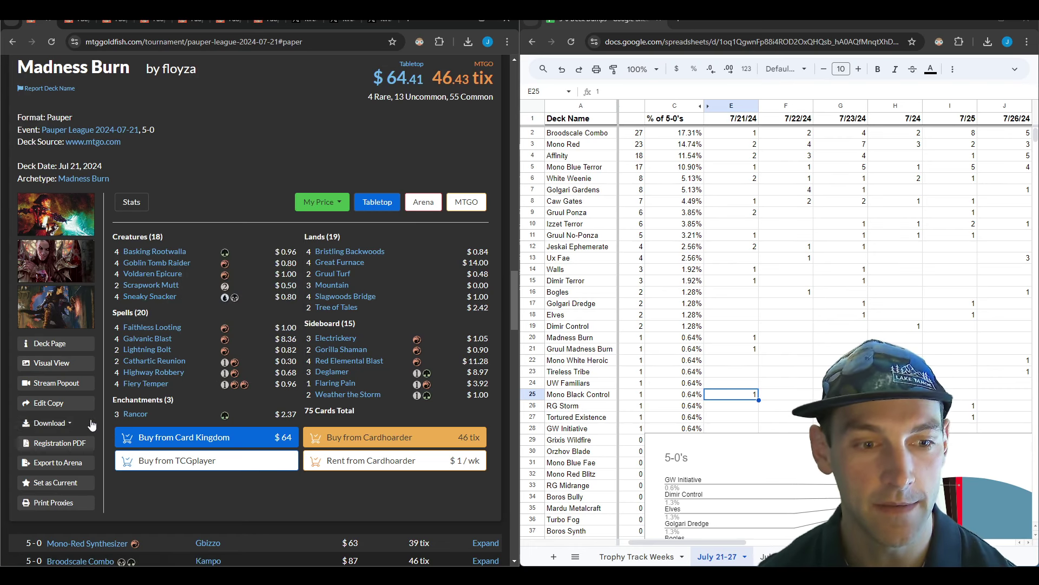
pyautogui.moveTo(133, 419)
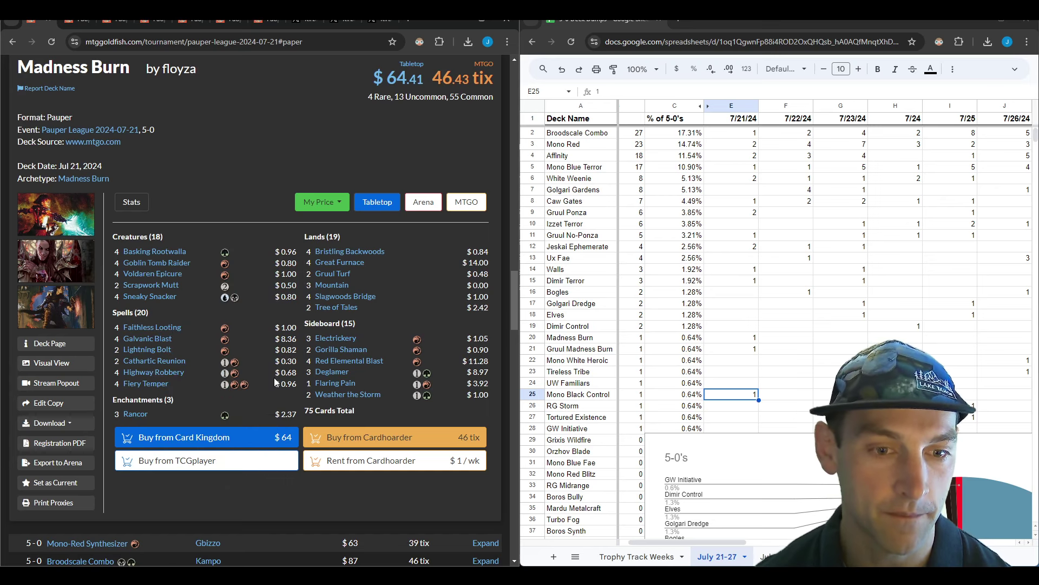
pyautogui.scroll(-7, 266, 379)
pyautogui.scroll(6, 274, 377)
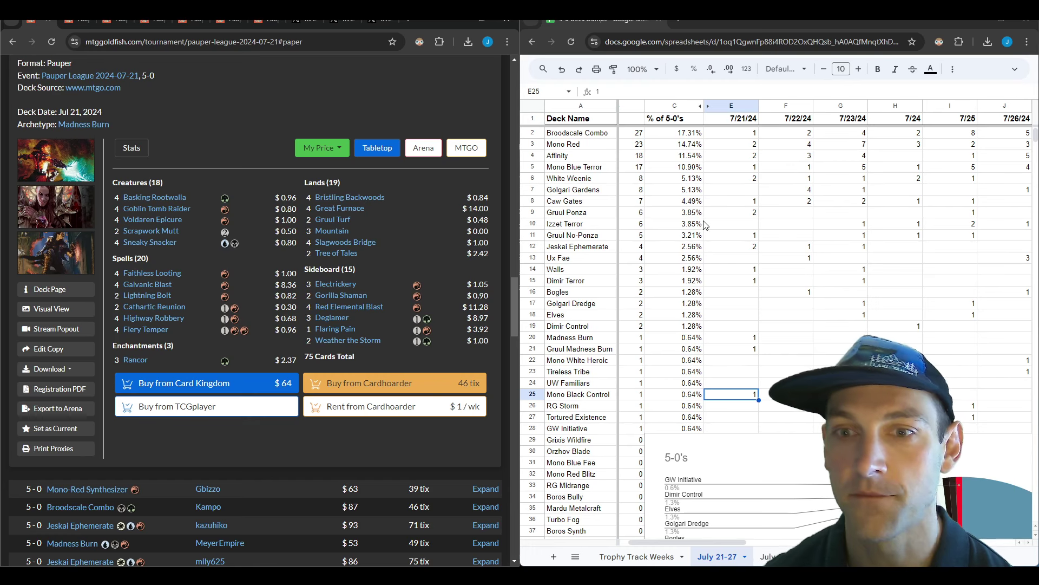
# - Bring the 7/22/24 to 7/27/24 columns into view, check Mono Red for 7/22/24, and show the Pauper League 2024-07-22 results
pyautogui.click(786, 155)
pyautogui.moveTo(716, 541); pyautogui.dragTo(760, 551)
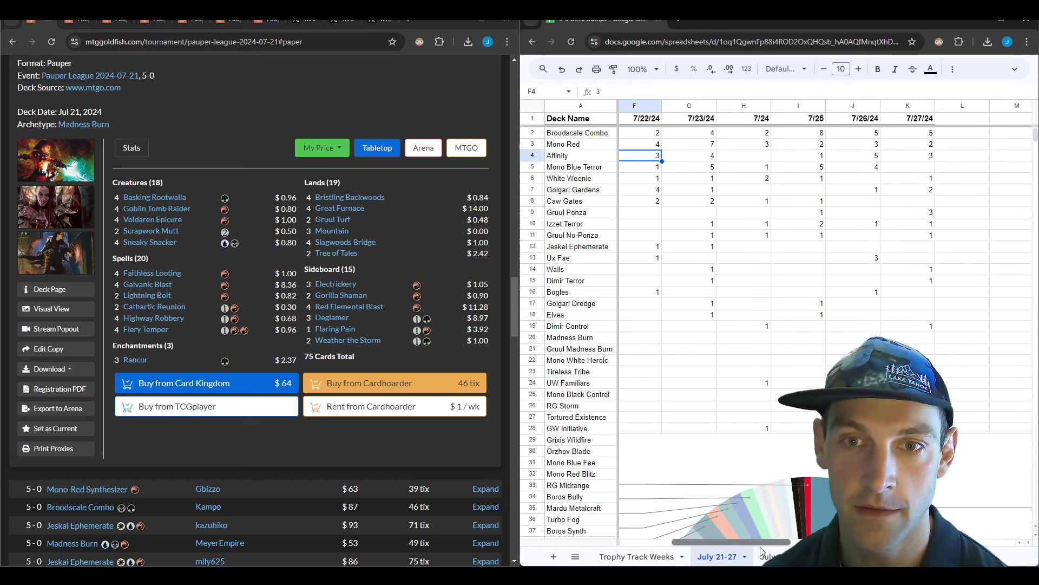
pyautogui.click(653, 144)
pyautogui.click(81, 22)
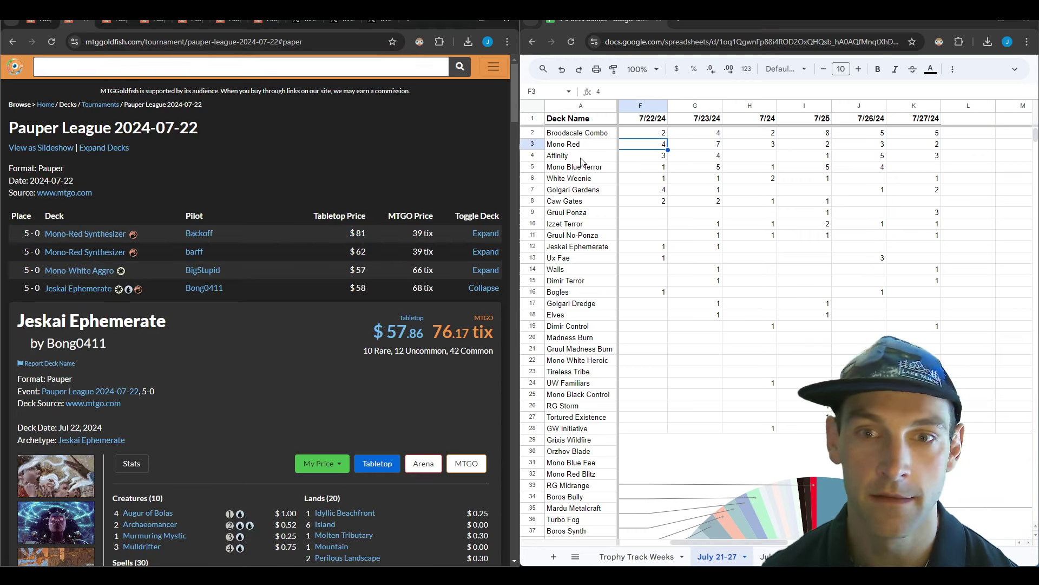
# - Check the 7/22/24 entries for Golgari Gardens, Affinity, Broodscale Combo, Ux Fae and Bogles
pyautogui.click(650, 192)
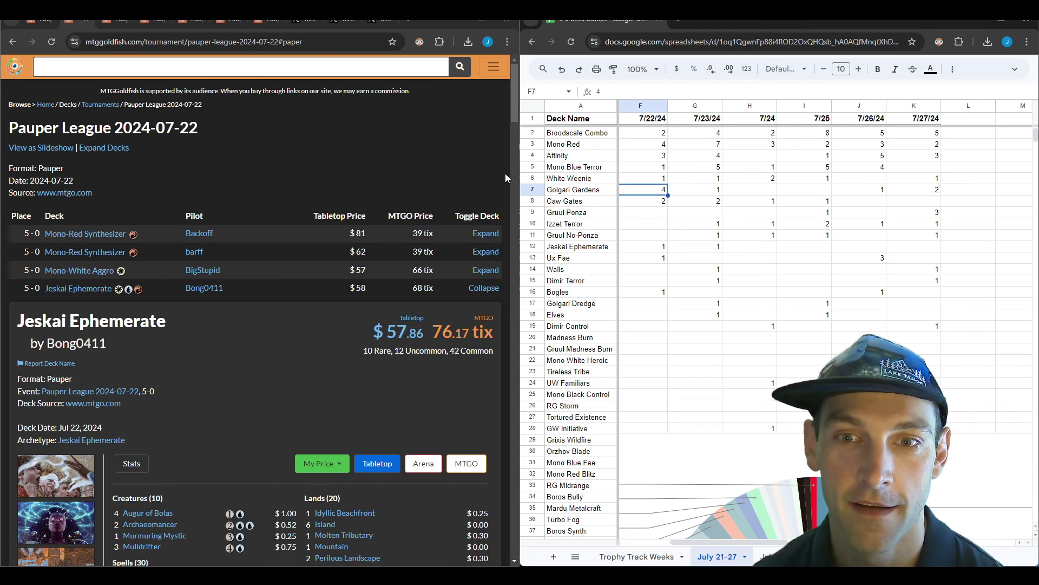
pyautogui.click(638, 159)
pyautogui.click(649, 134)
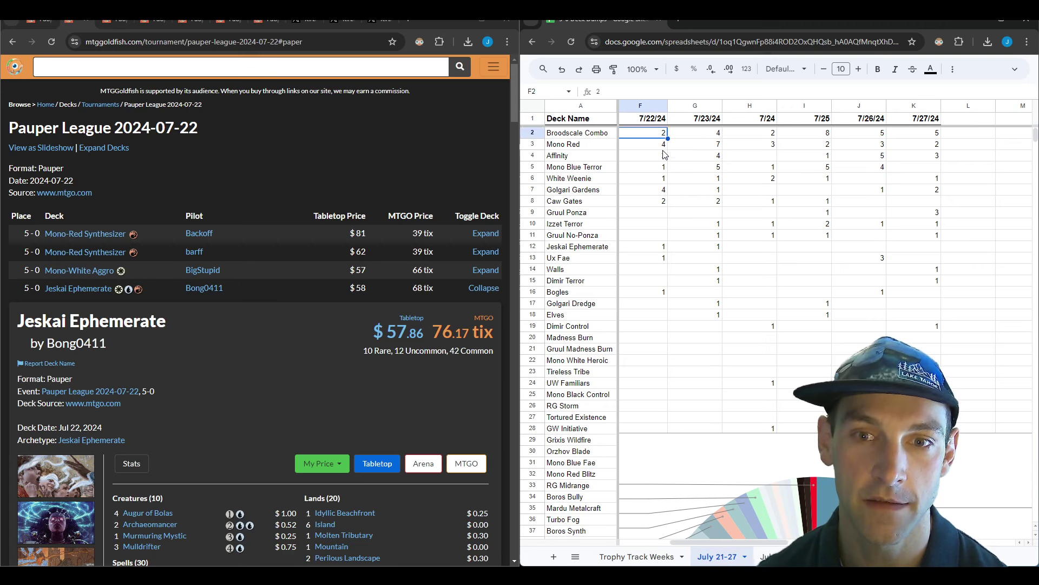
pyautogui.click(650, 260)
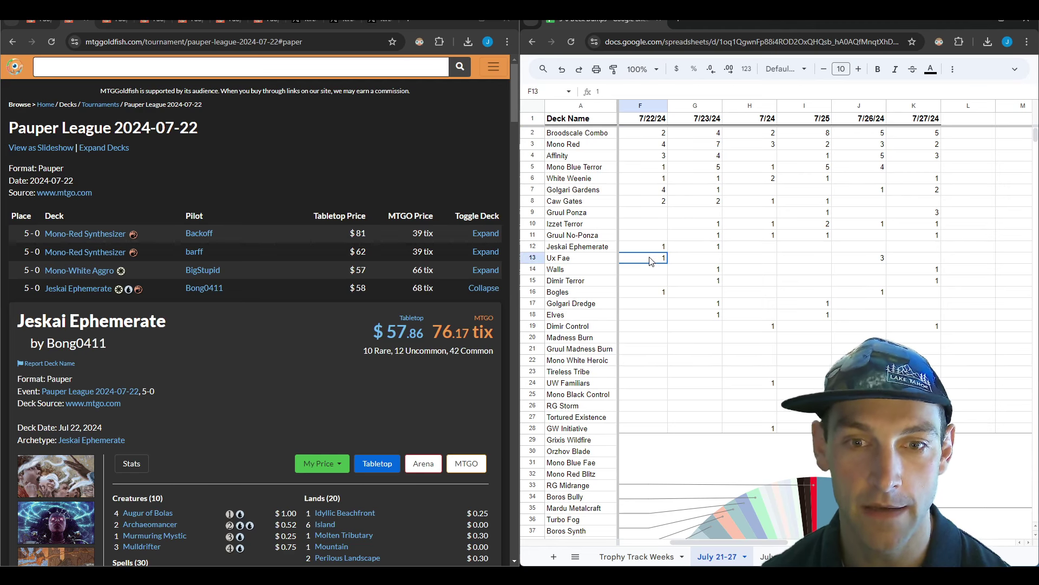
pyautogui.click(660, 293)
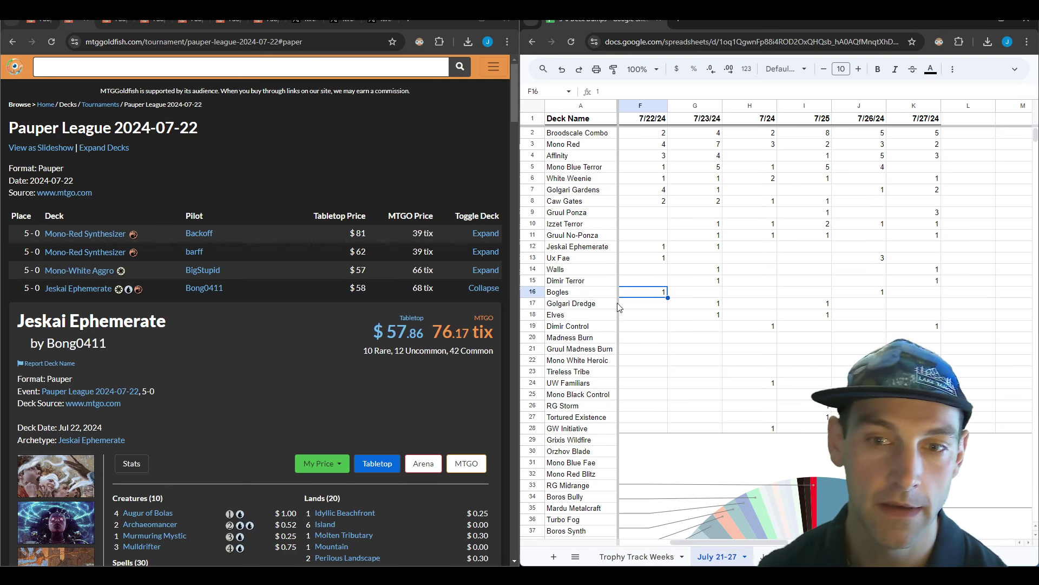
# - Examine the Jeskai Ephemerate decklist in the July 22 results, previewing Jolted Awake and Silverbluff Bridge
pyautogui.click(352, 361)
pyautogui.scroll(-3, 255, 367)
pyautogui.scroll(-1, 255, 367)
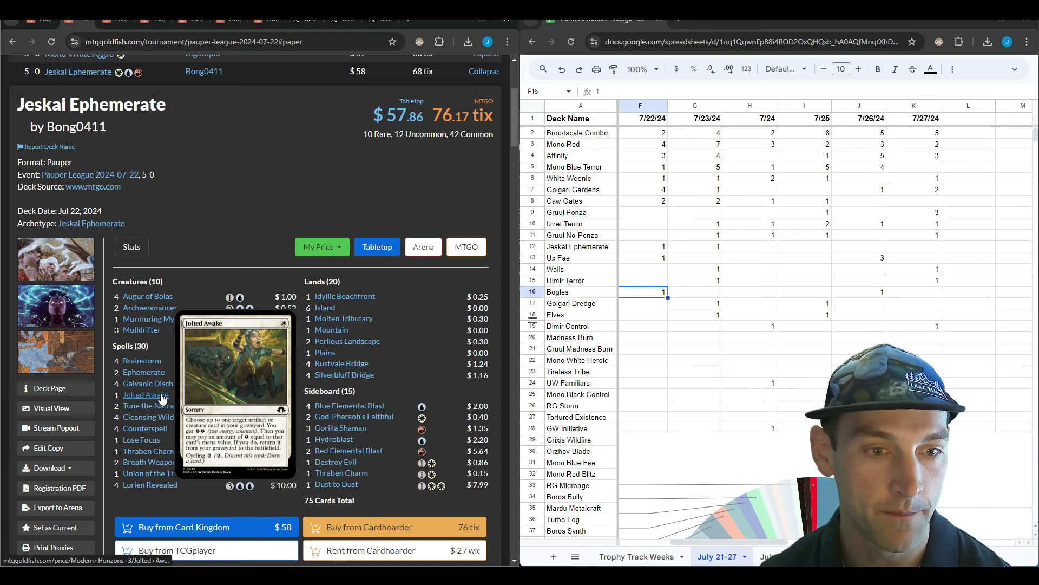
pyautogui.moveTo(162, 390)
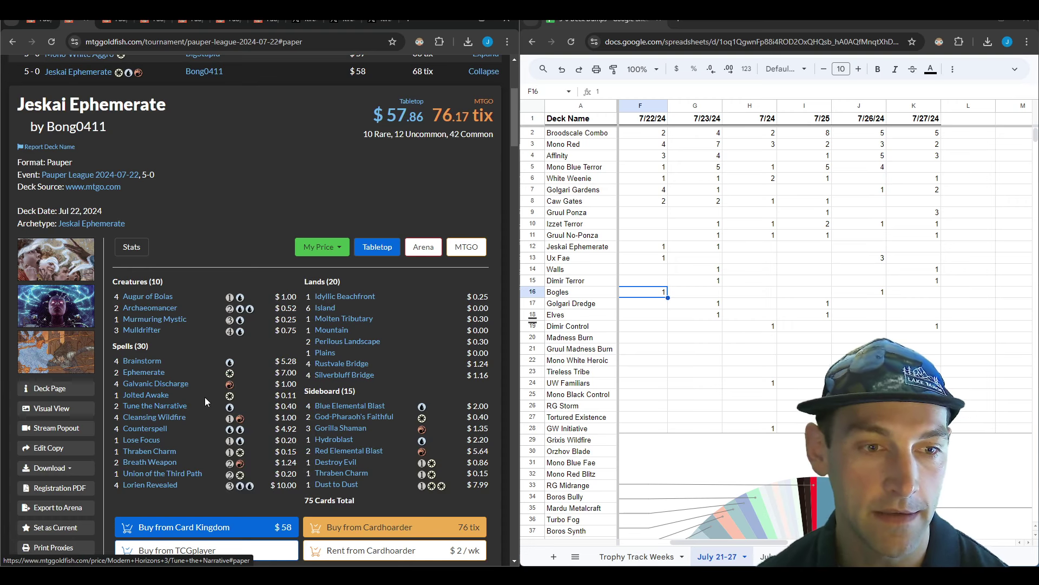
pyautogui.scroll(-1, 220, 372)
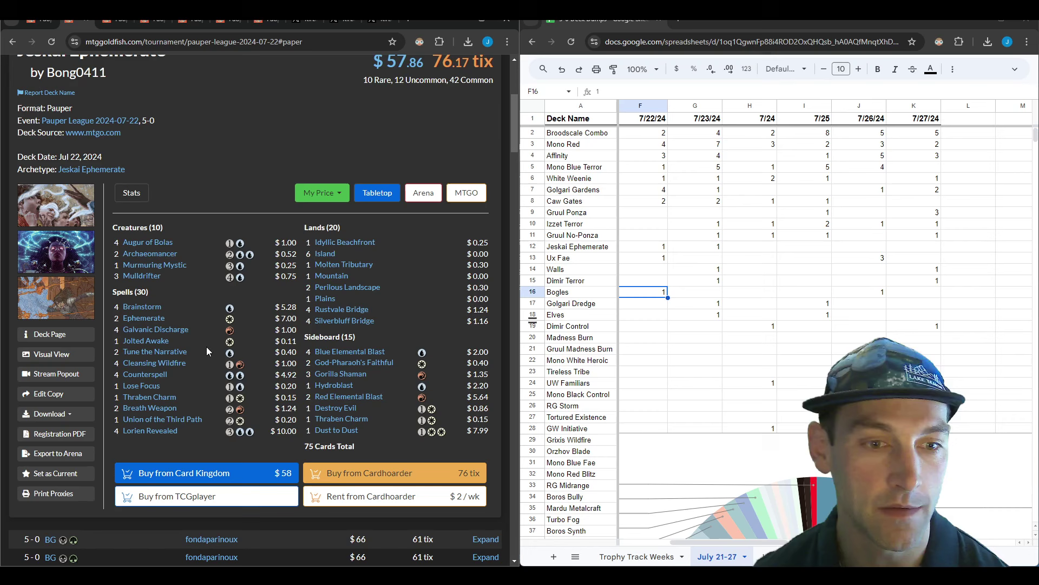
pyautogui.moveTo(158, 345)
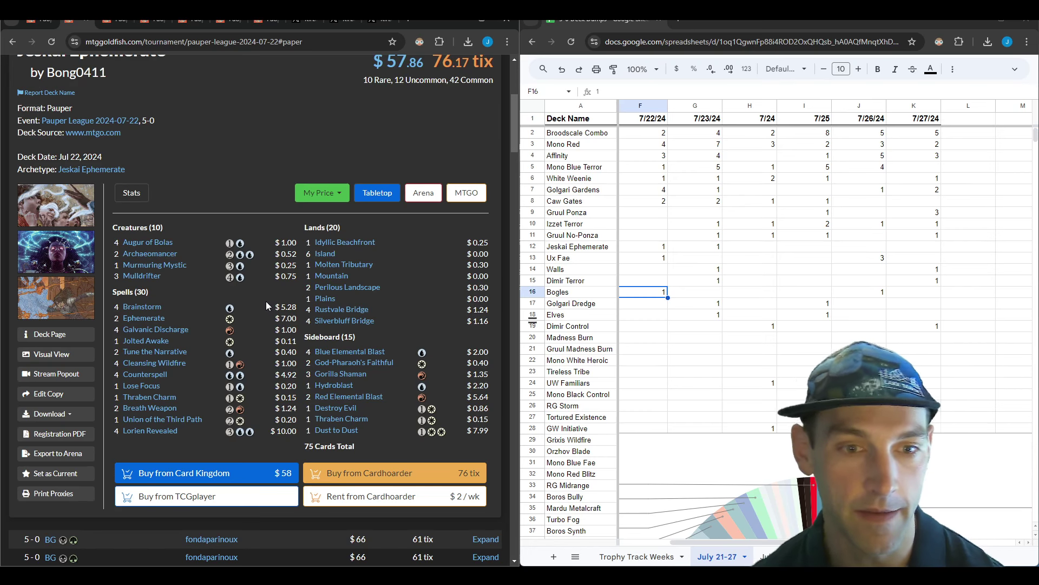
pyautogui.moveTo(331, 321)
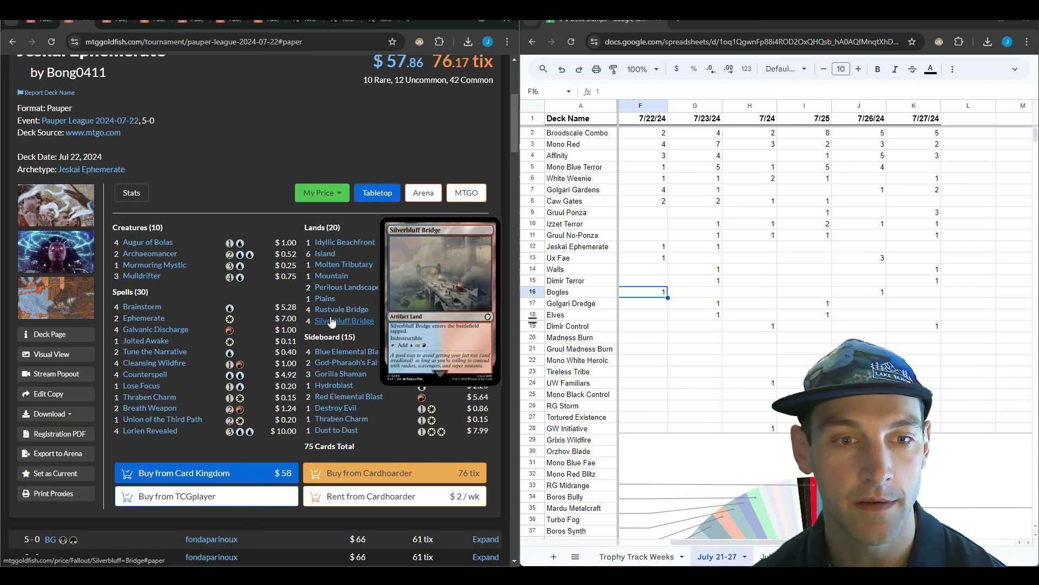
# - Examine the sideboard of the Jeskai Ephemerate decklist from July 22, previewing God-Pharaoh's Faithful
pyautogui.moveTo(345, 292)
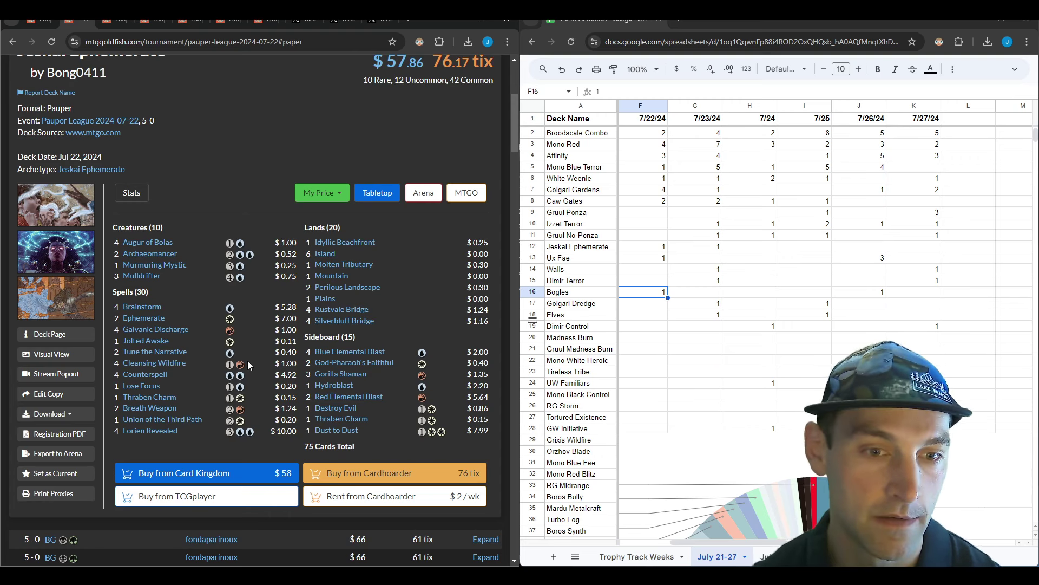
pyautogui.scroll(-1, 251, 379)
pyautogui.moveTo(361, 309)
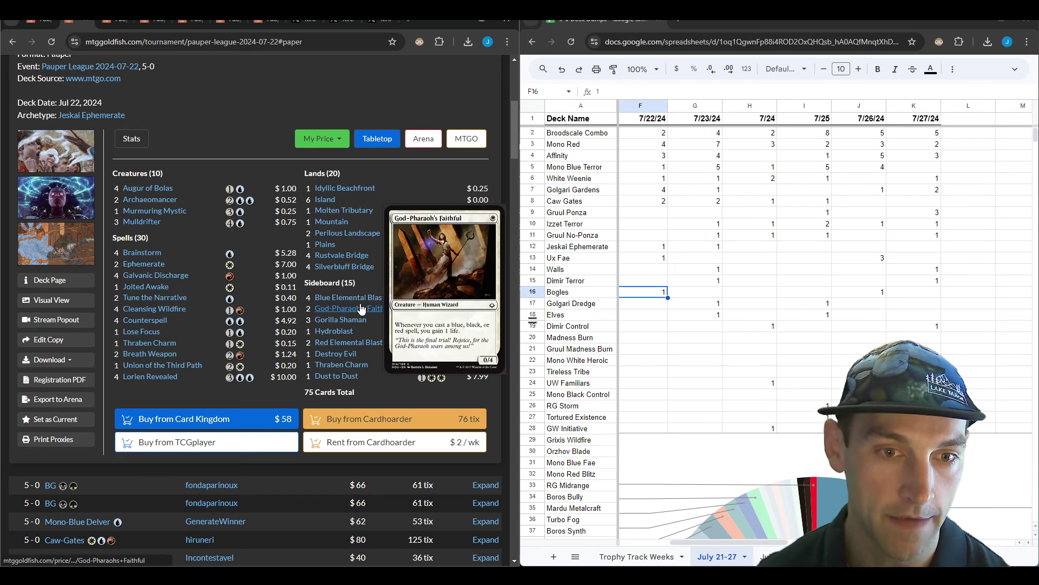
pyautogui.scroll(-4, 506, 379)
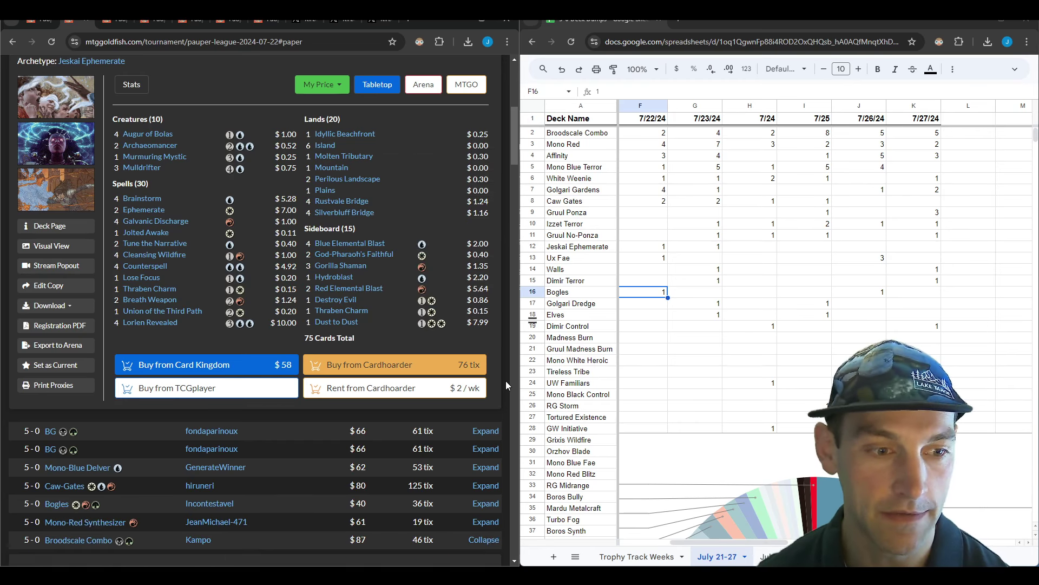
# - Examine the expanded Broodscale Combo decklist in the July 22 results, previewing Rubblebelt Maverick
pyautogui.scroll(-6, 394, 409)
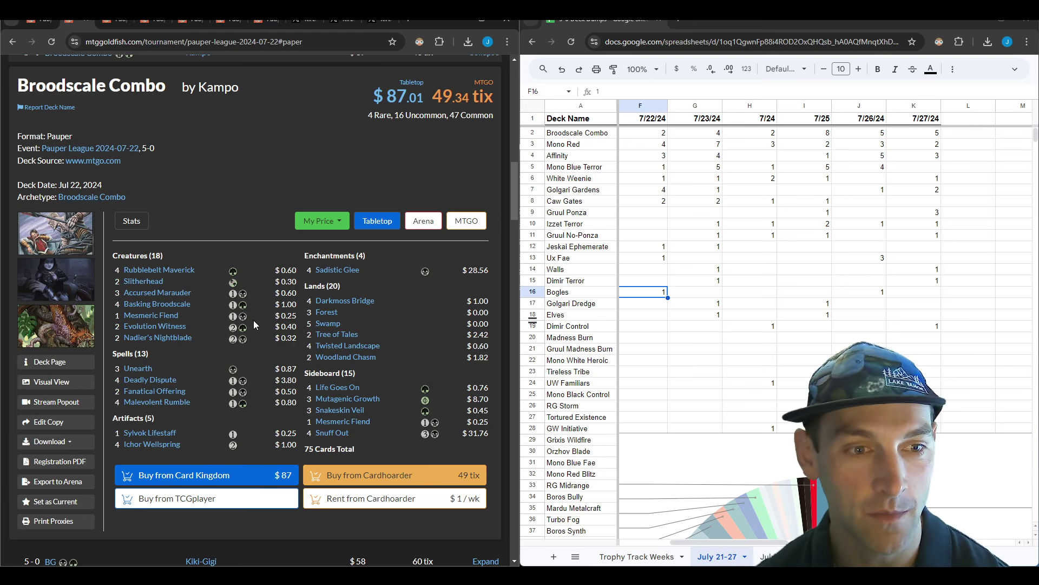
pyautogui.moveTo(150, 282)
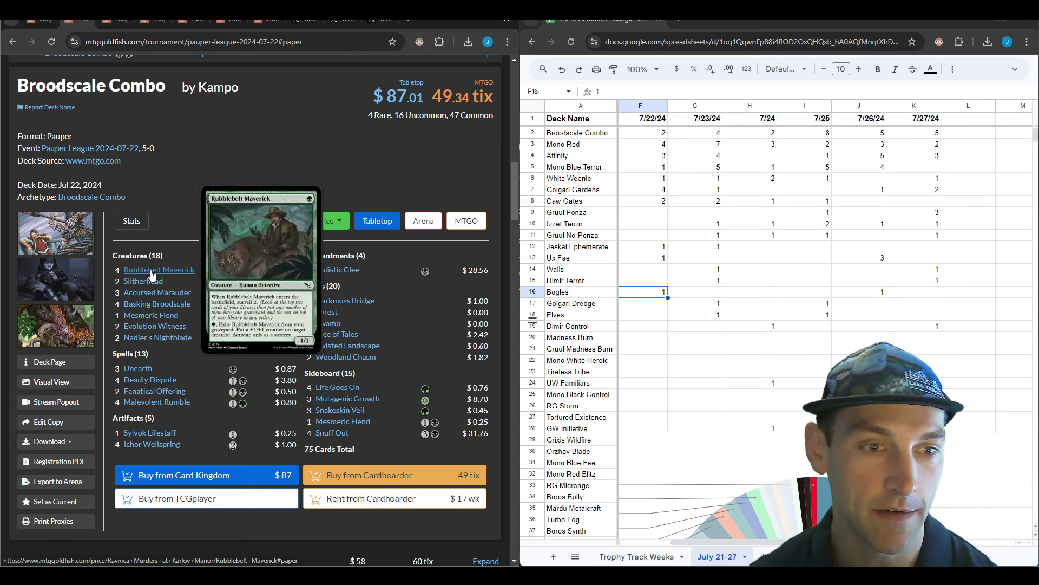
pyautogui.moveTo(187, 293)
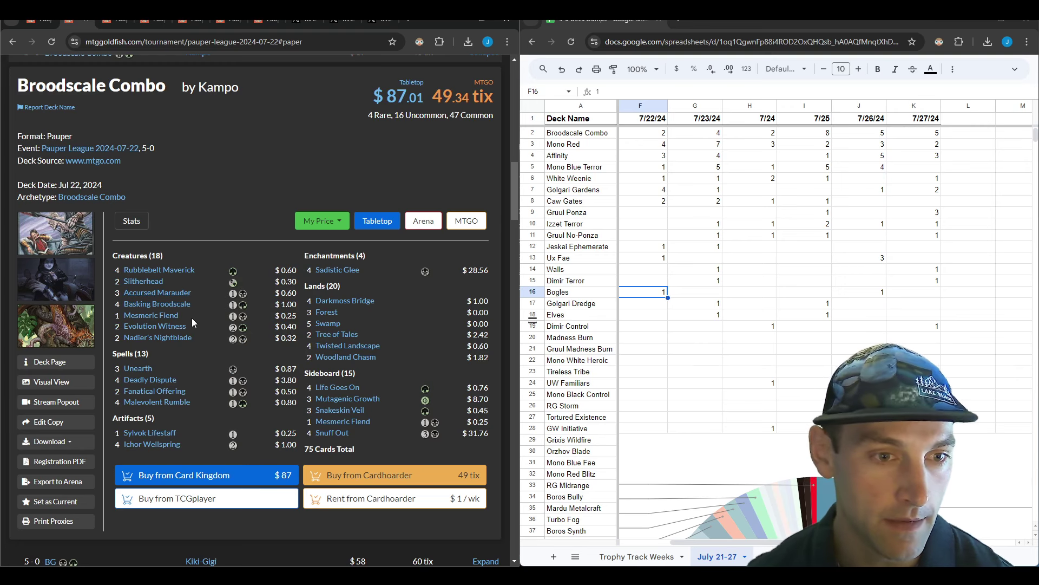
pyautogui.moveTo(171, 327)
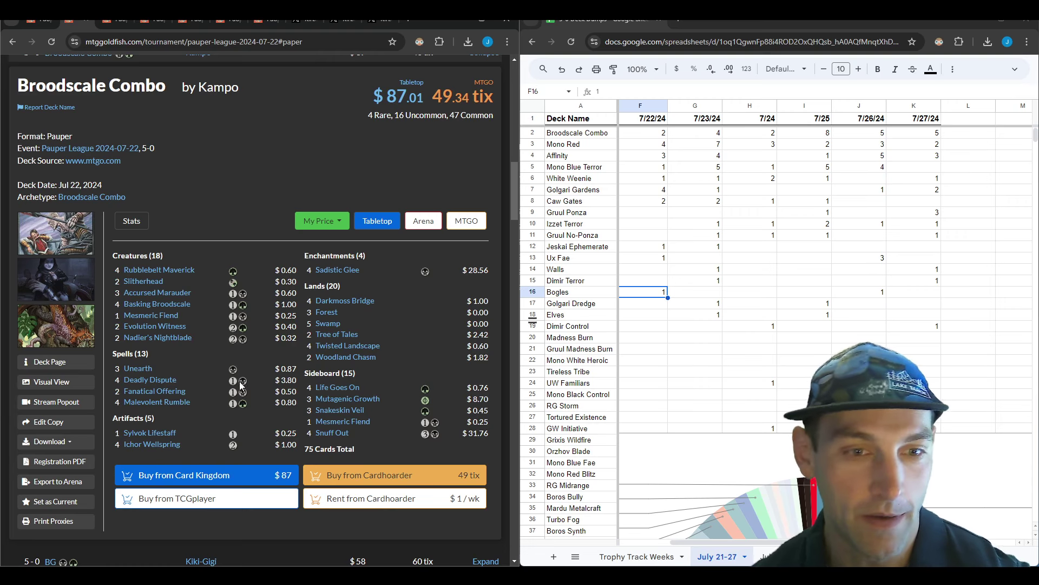
pyautogui.scroll(-2, 277, 368)
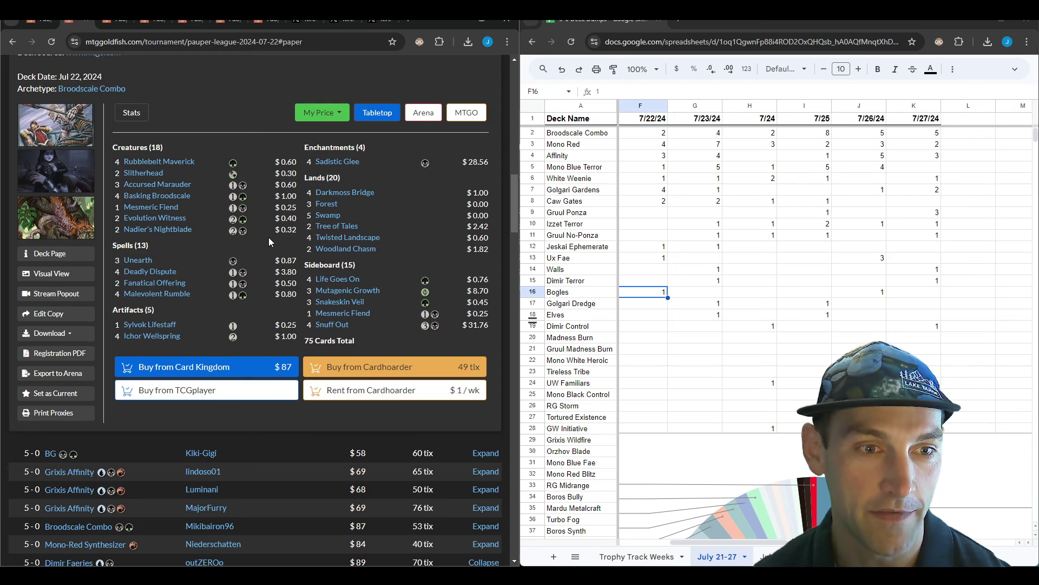
# - Examine the Dimir Faeries decklist in the July 22 results, including its creatures, spells and sideboard
pyautogui.scroll(-4, 285, 308)
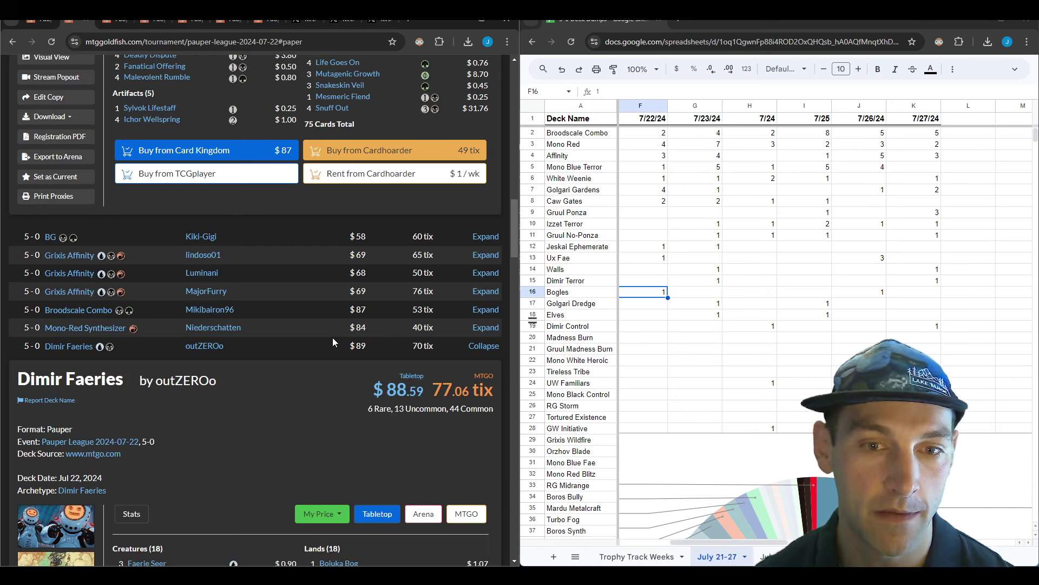
pyautogui.scroll(-6, 295, 311)
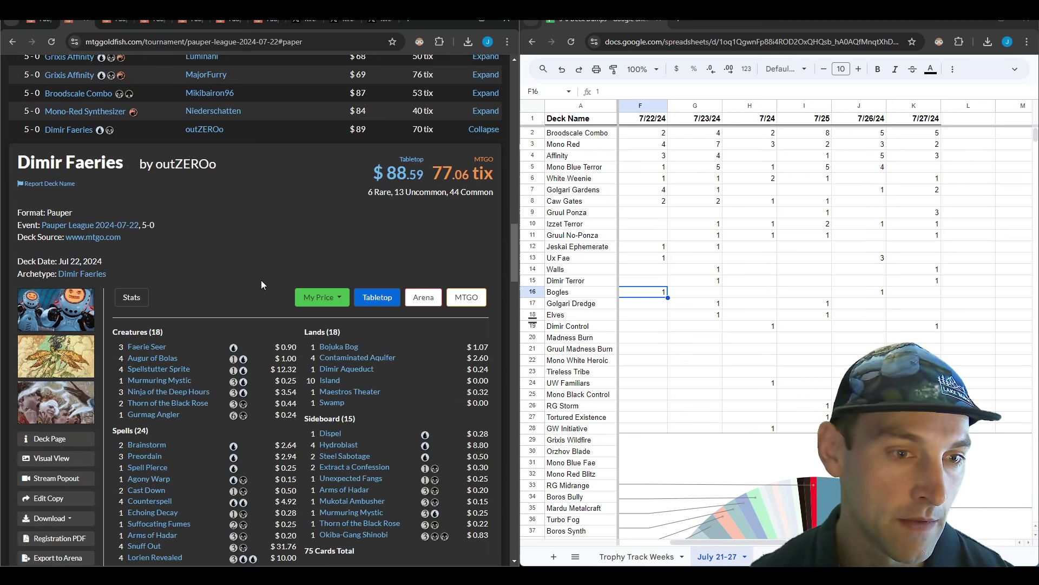
pyautogui.scroll(1, 263, 280)
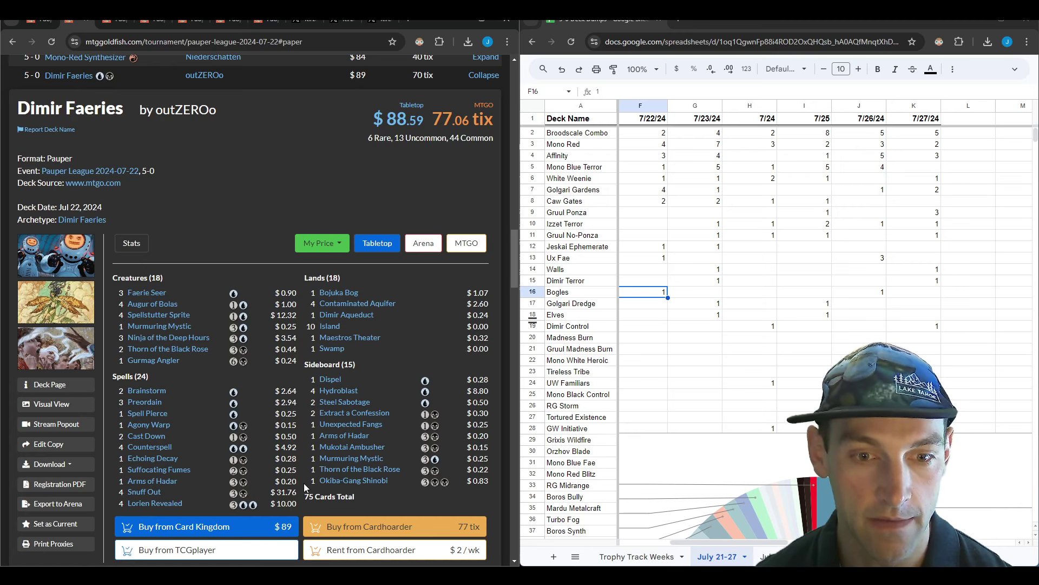
pyautogui.scroll(-7, 301, 481)
pyautogui.scroll(5, 292, 456)
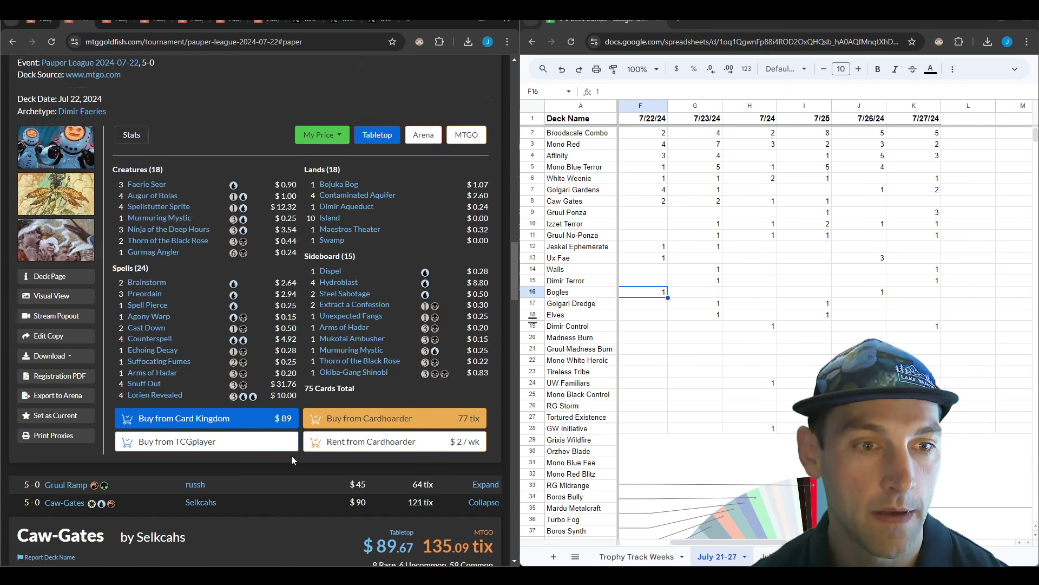
pyautogui.scroll(2, 292, 456)
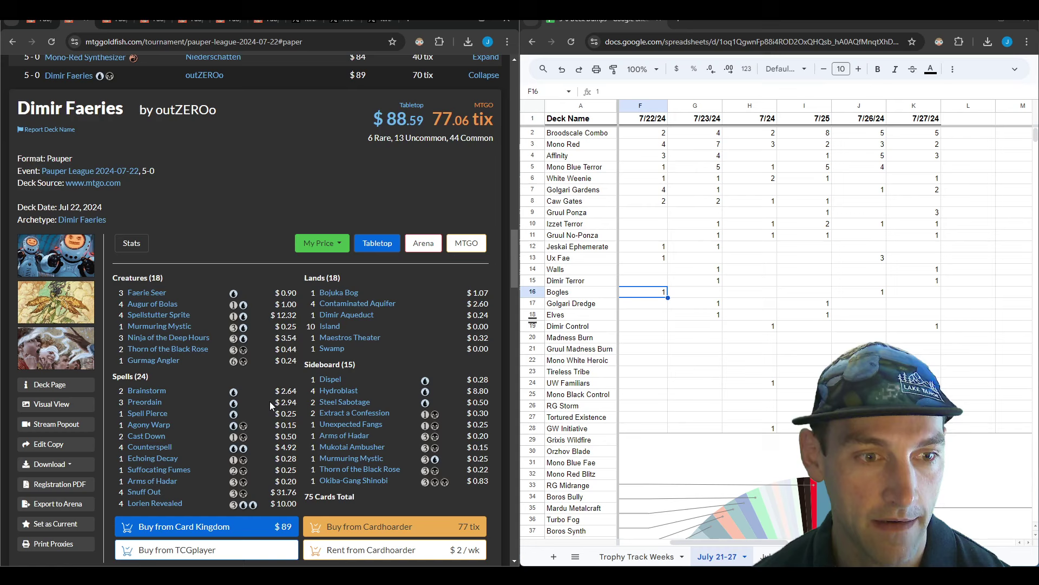
pyautogui.scroll(-3, 270, 402)
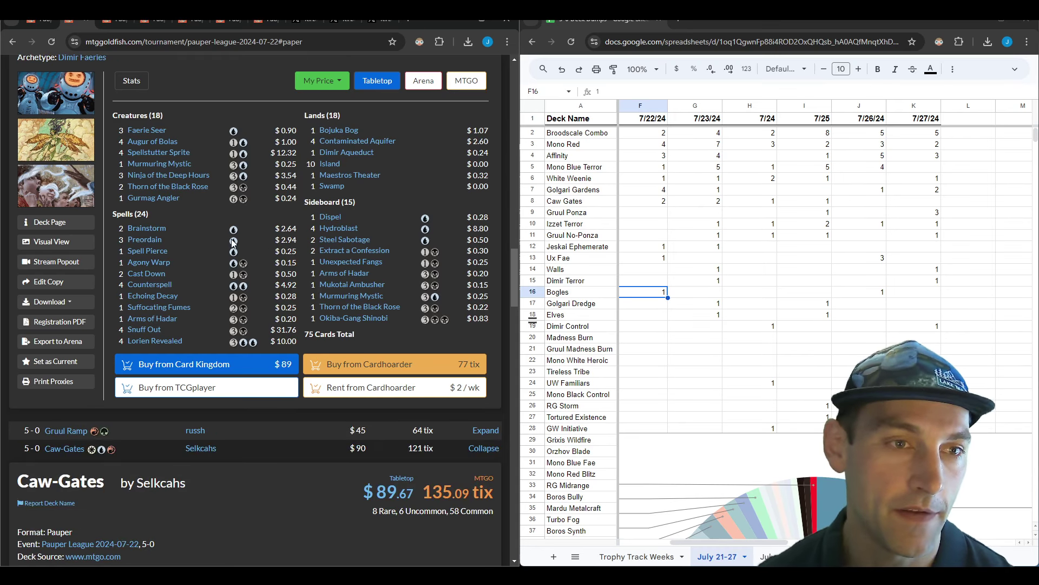
# - Examine the Caw-Gates decklist in the July 22 results, previewing Outlaw Medic and Sacred Cat
pyautogui.scroll(-3, 307, 309)
pyautogui.scroll(-4, 295, 321)
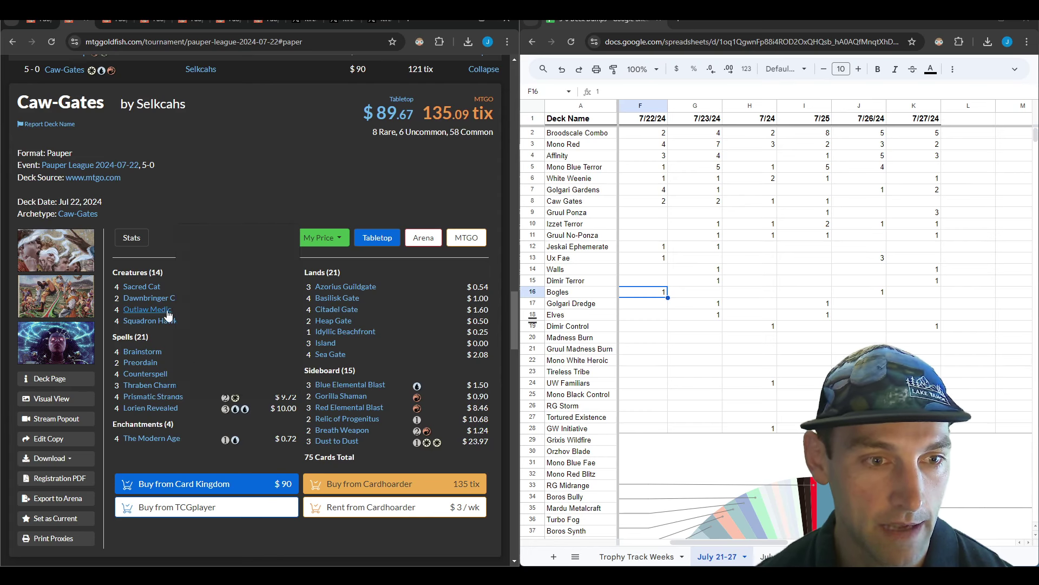
pyautogui.moveTo(165, 315)
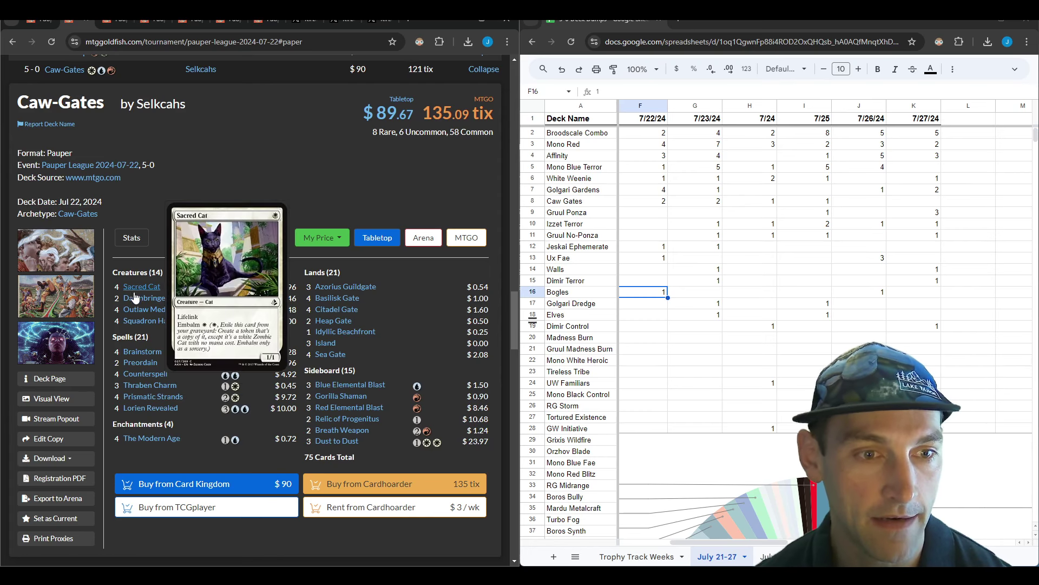
pyautogui.moveTo(139, 303)
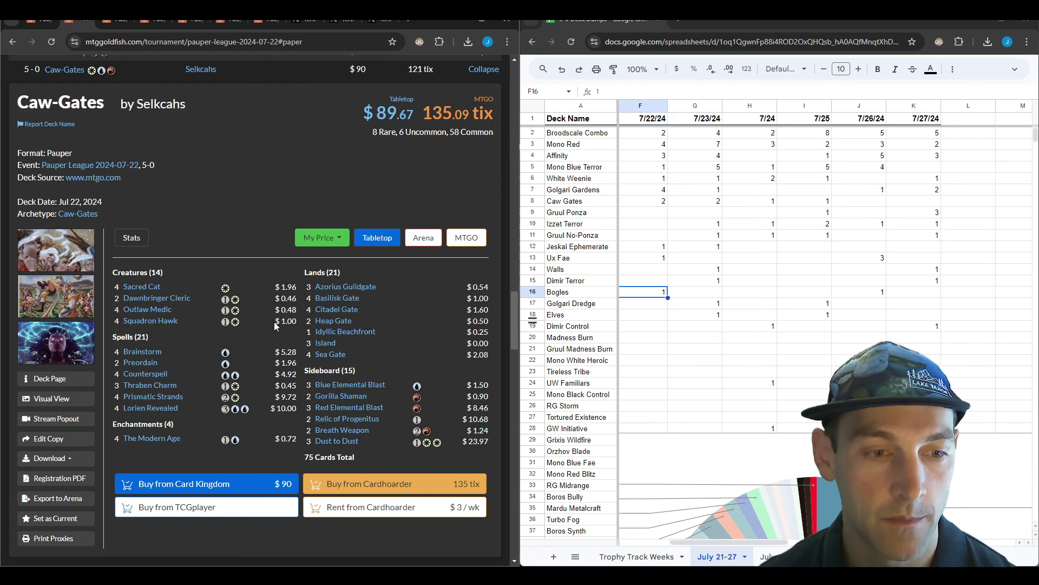
pyautogui.scroll(-1, 274, 321)
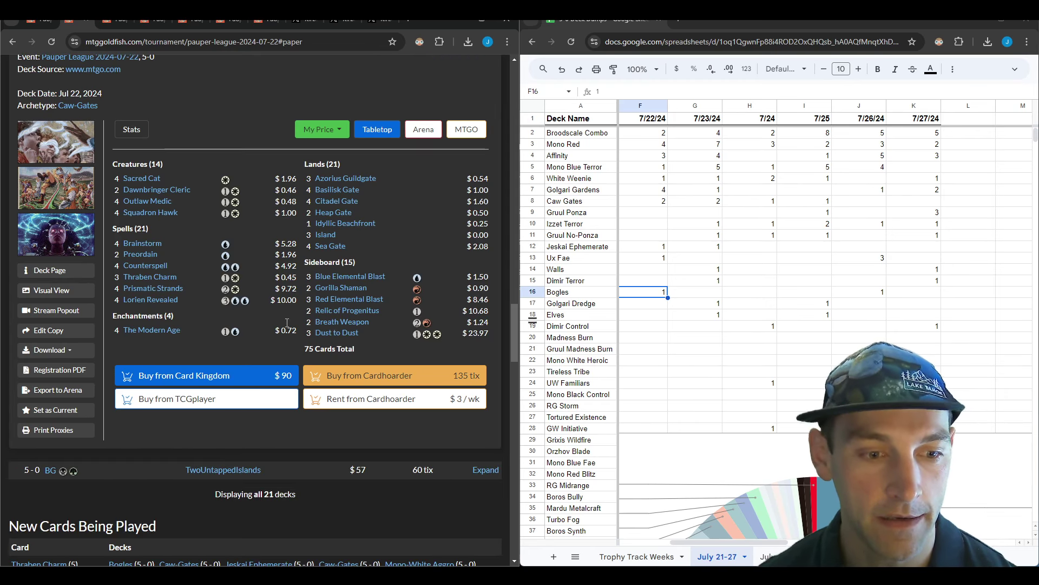
# - Show the Pauper League 2024-07-23 results and check the 7/23/24 entries for Mono Red, Broodscale Combo, Affinity and Mono Blue Terror
pyautogui.hotkey('ctrl', 'Tab')
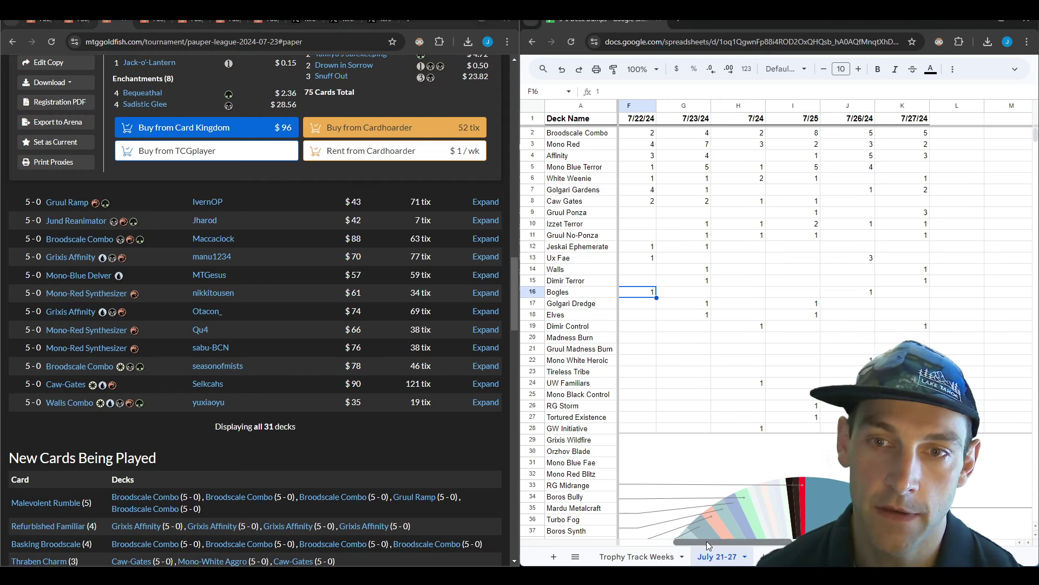
pyautogui.moveTo(707, 541); pyautogui.dragTo(719, 541)
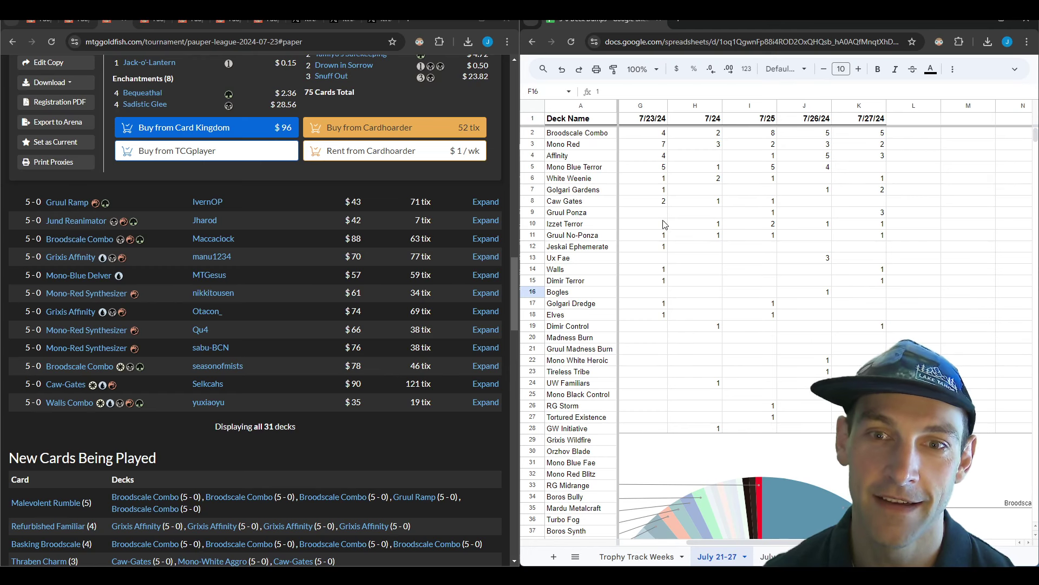
pyautogui.click(654, 145)
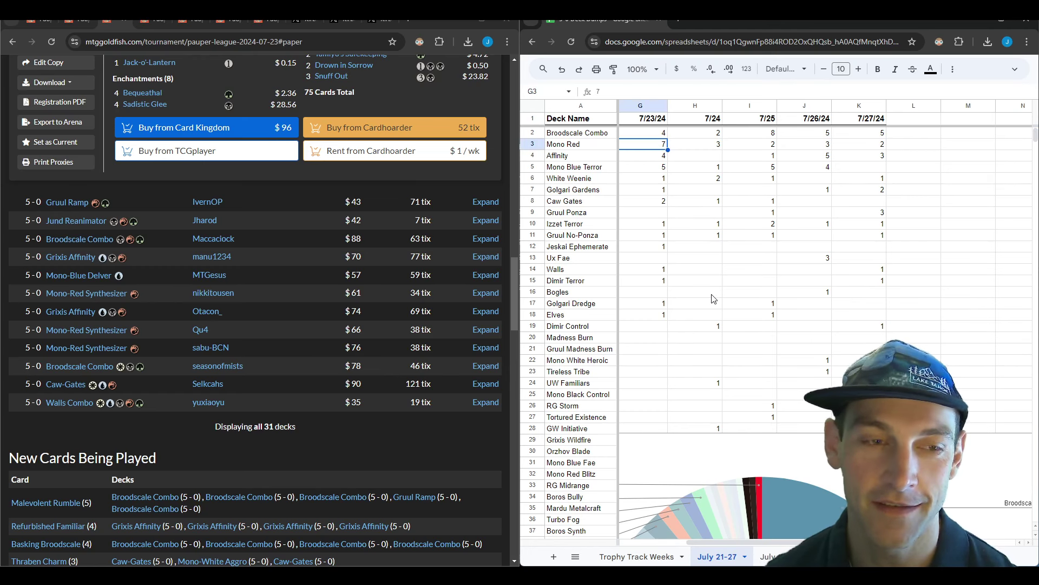
pyautogui.click(662, 135)
pyautogui.click(665, 156)
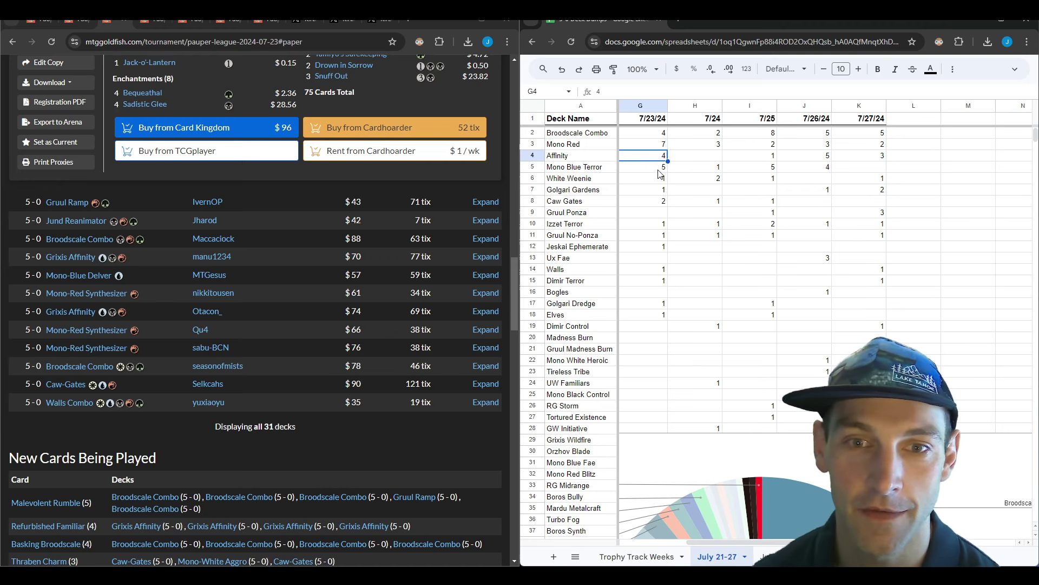
pyautogui.click(655, 167)
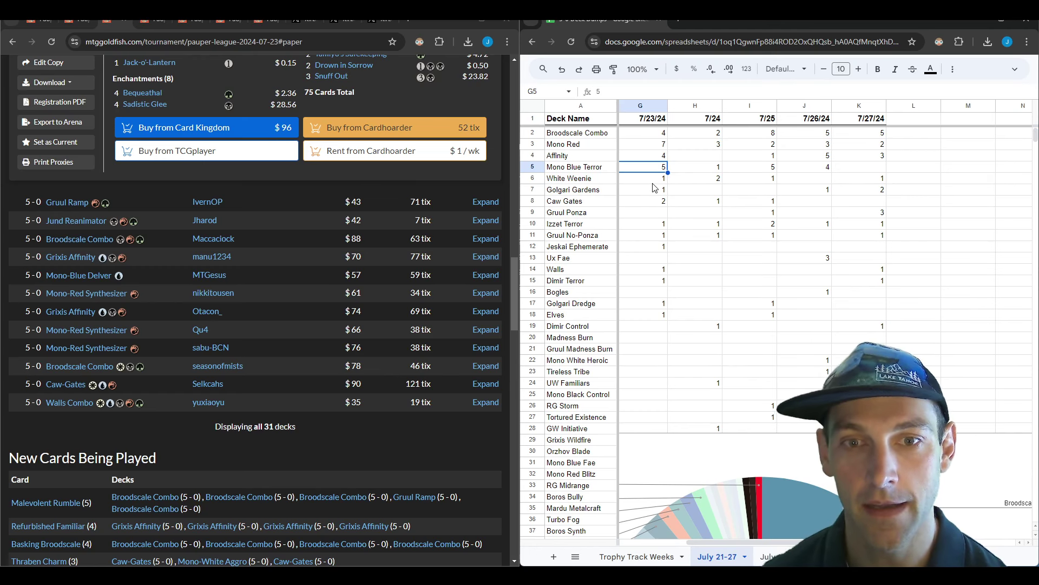
# - Check the 7/23/24 entries for Gruul No-Ponza, Walls, Dimir Terror and Golgari Dredge
pyautogui.click(653, 237)
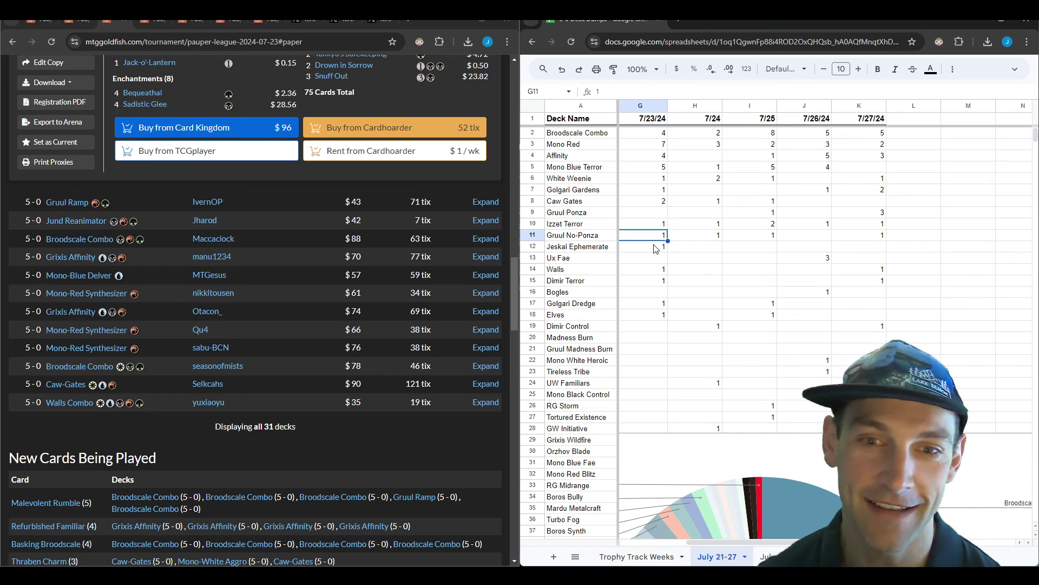
pyautogui.click(655, 272)
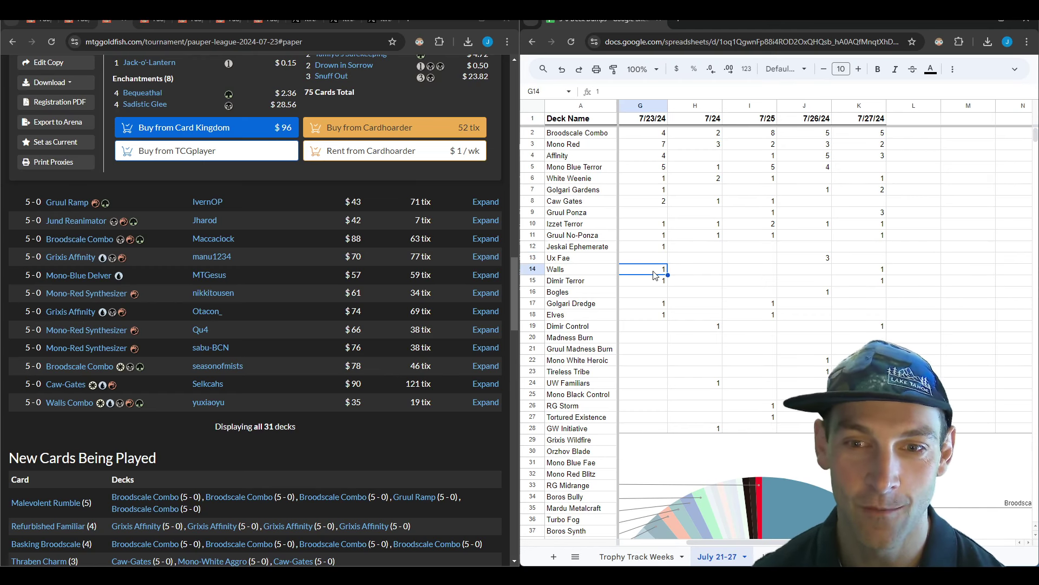
pyautogui.click(657, 281)
pyautogui.click(660, 304)
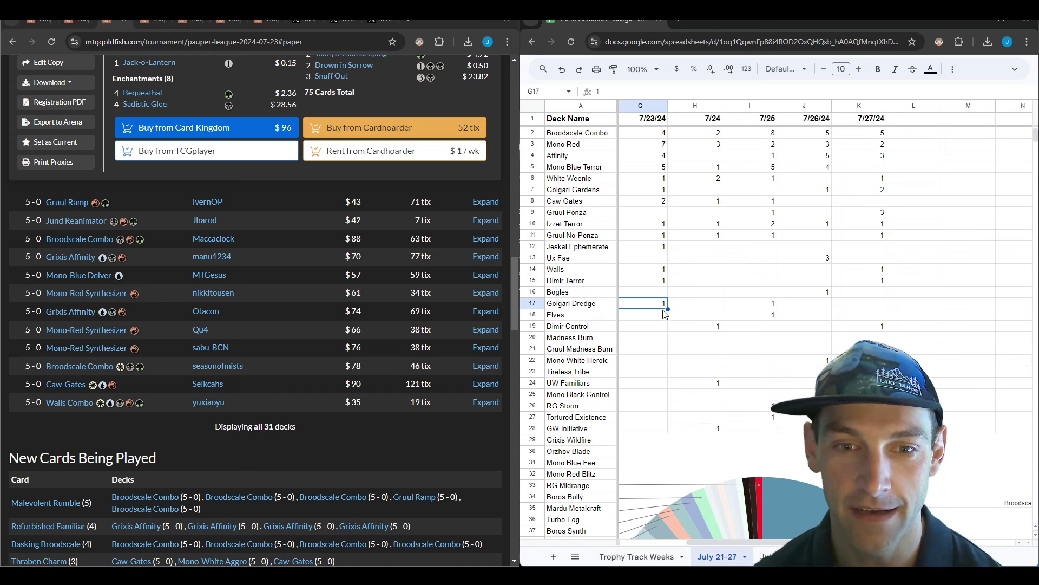
# - Examine the expanded UB decklist in the July 23 results, previewing The Modern Age
pyautogui.scroll(15, 294, 411)
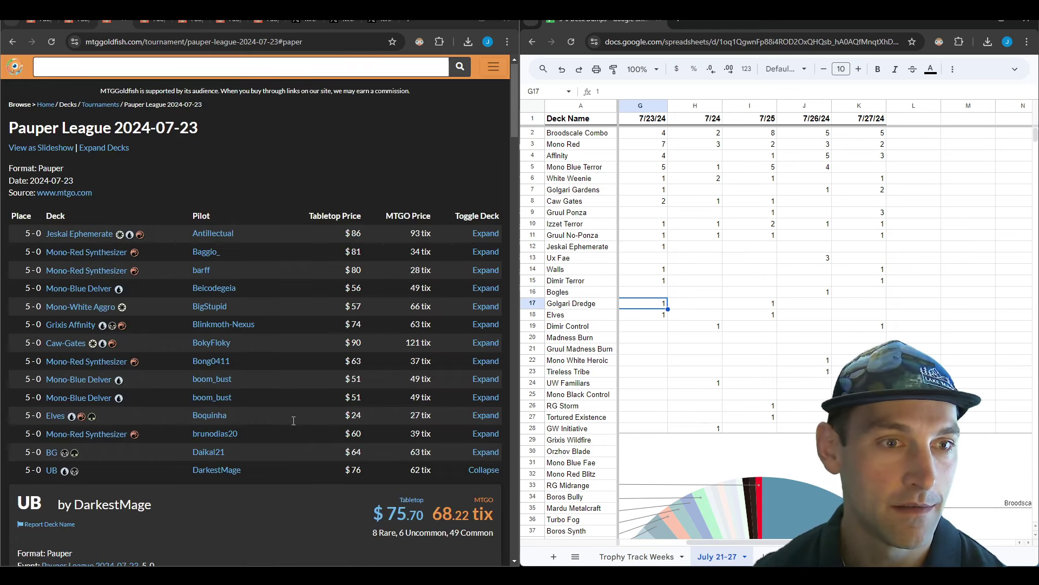
pyautogui.scroll(-10, 294, 421)
pyautogui.scroll(2, 292, 422)
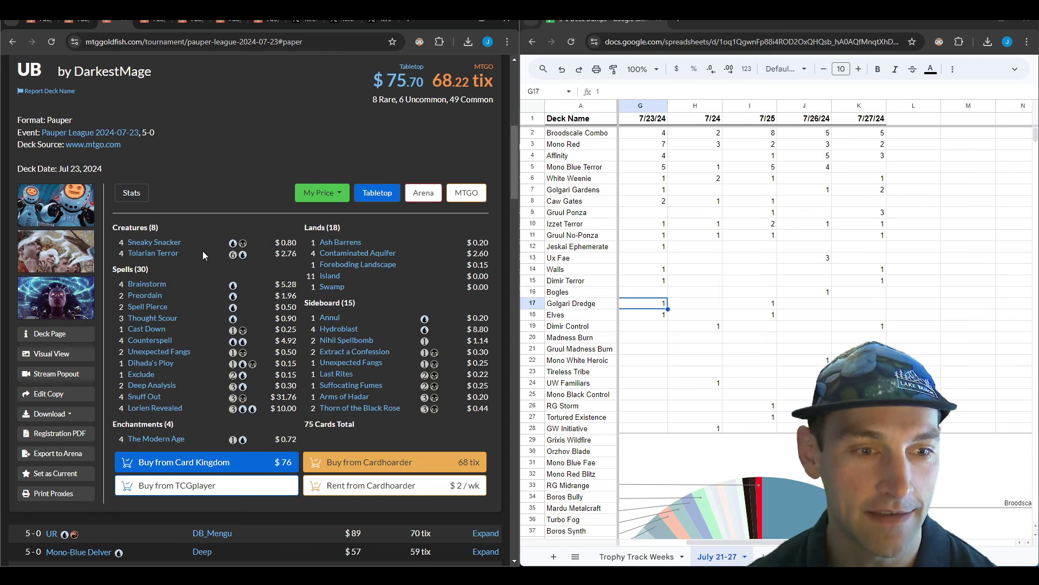
pyautogui.moveTo(177, 441)
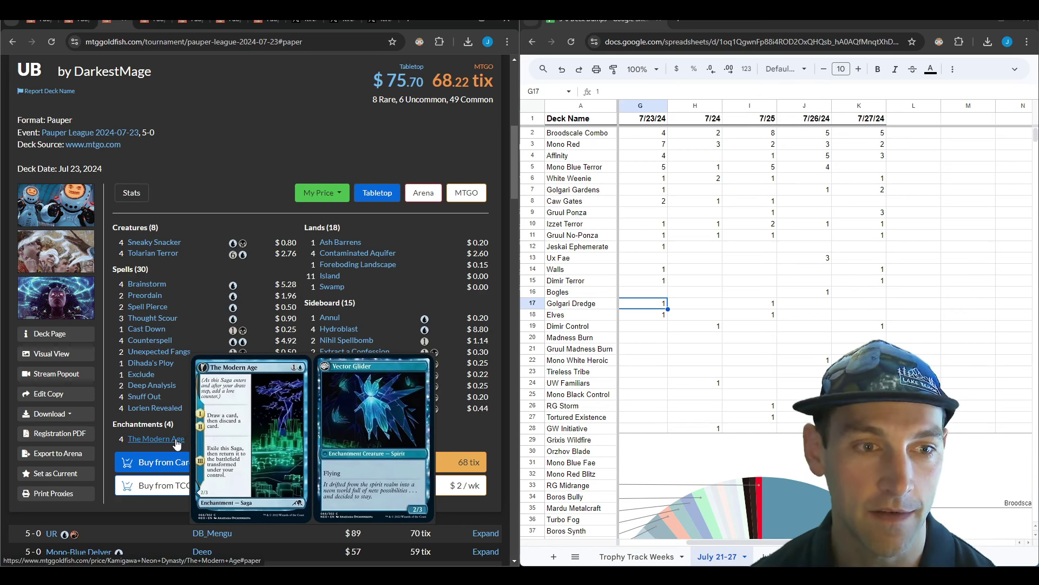
pyautogui.moveTo(168, 370)
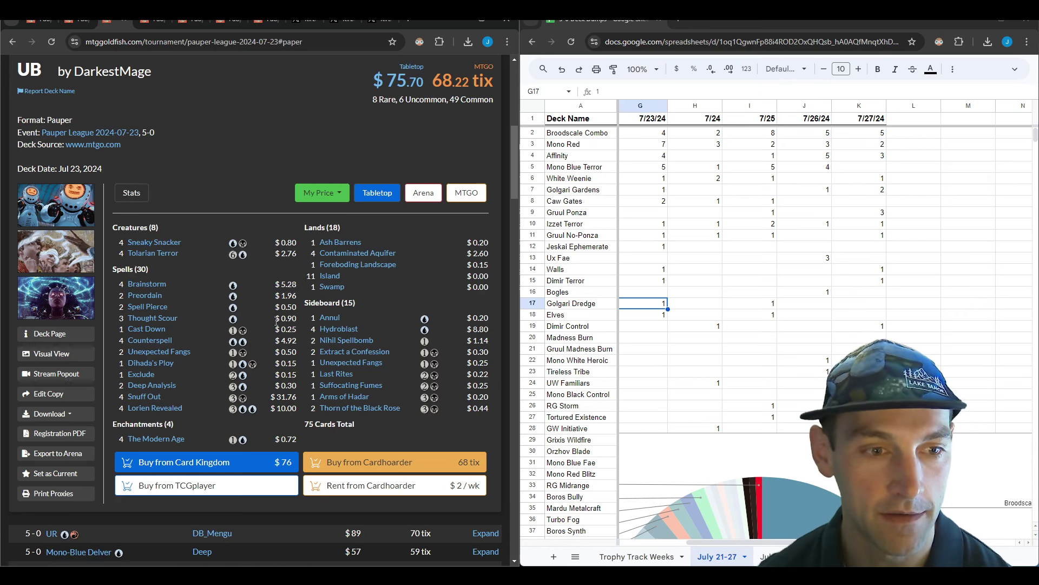
# - Examine the expanded Broodscale Combo decklist in the July 23 results, previewing Mesmeric Fiend
pyautogui.scroll(-9, 279, 343)
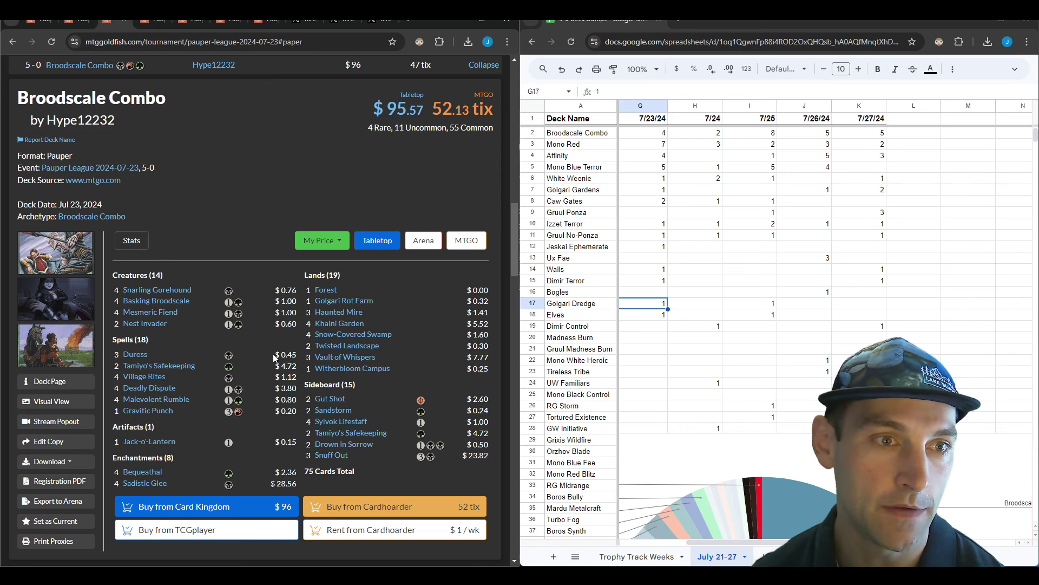
pyautogui.scroll(-1, 264, 291)
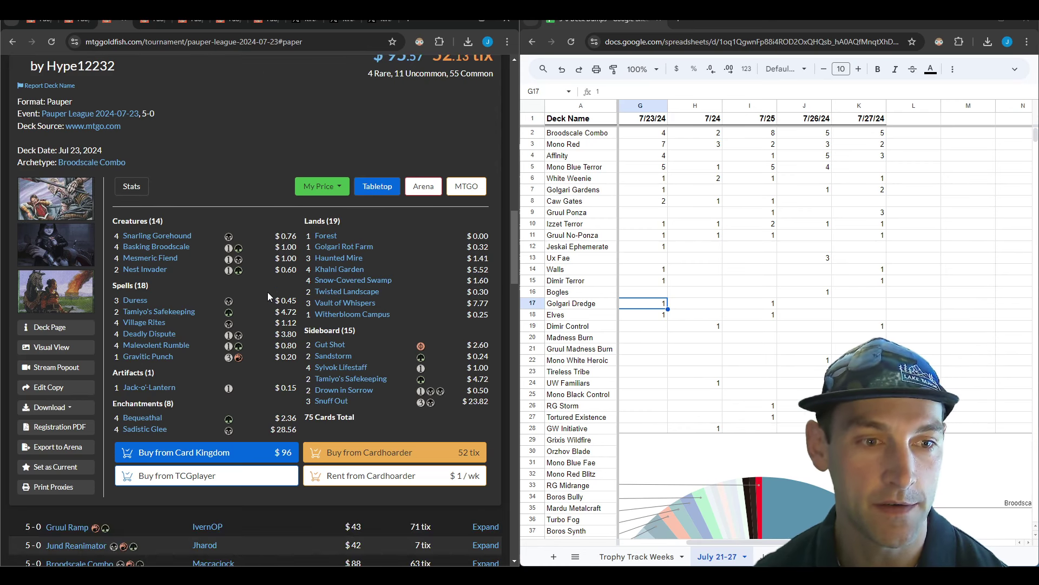
pyautogui.moveTo(180, 240)
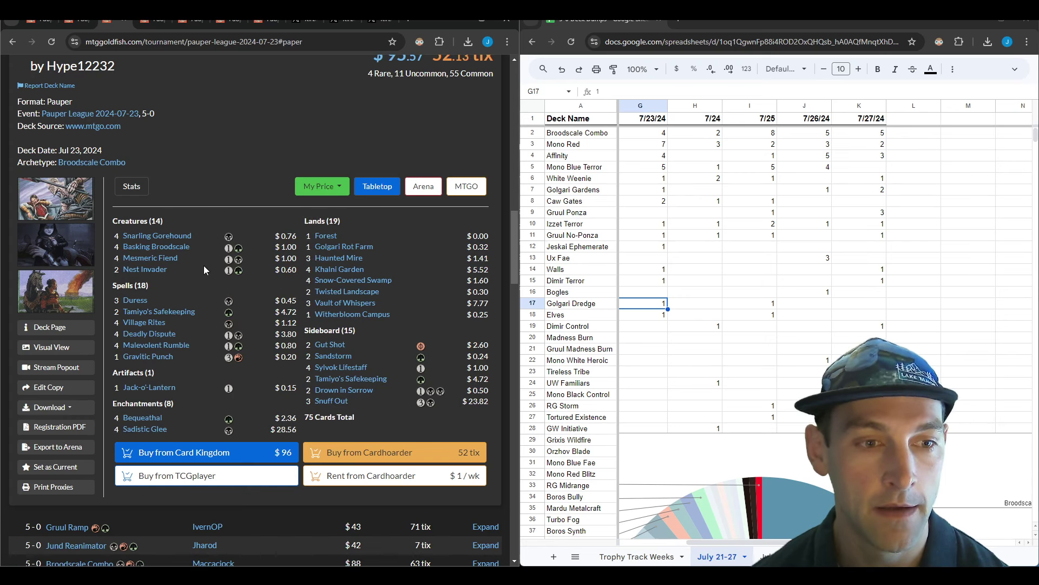
pyautogui.moveTo(157, 393)
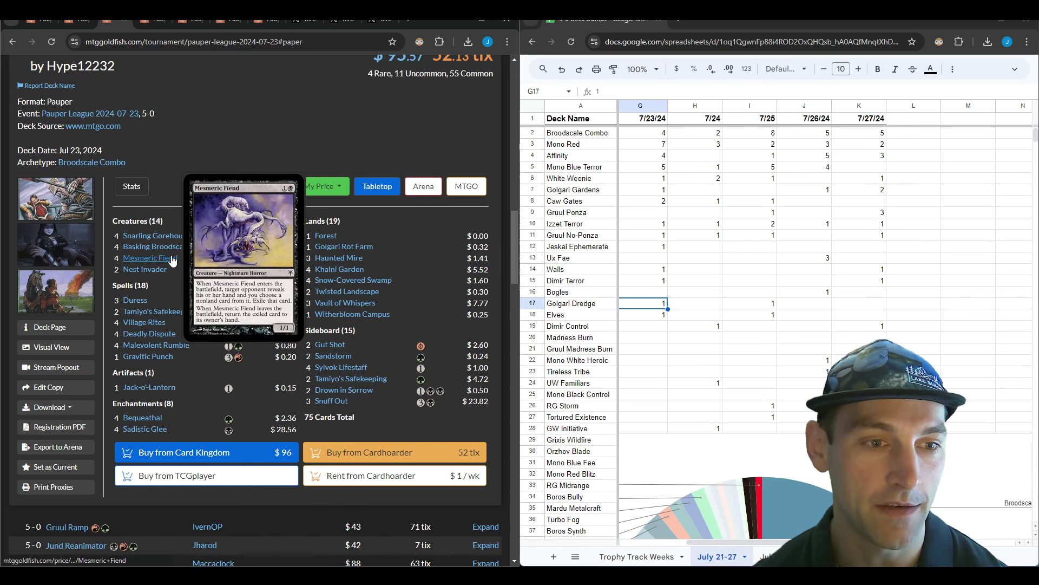
pyautogui.moveTo(147, 304)
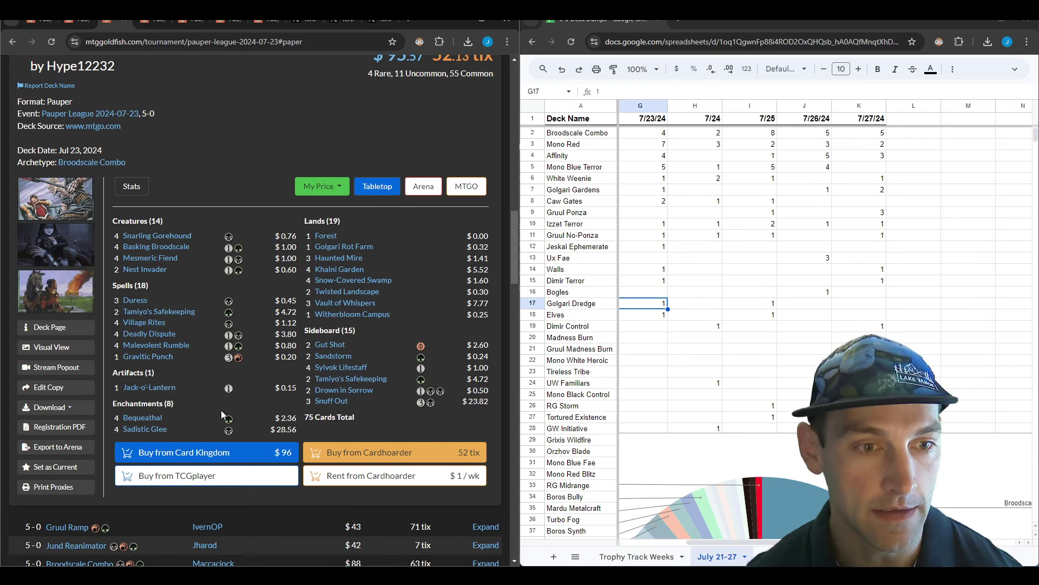
# - Show the Pauper League 2024-07-24 results and check the 7/24 entries for Mono Red, Broodscale Combo and White Weenie
pyautogui.scroll(-1, 281, 379)
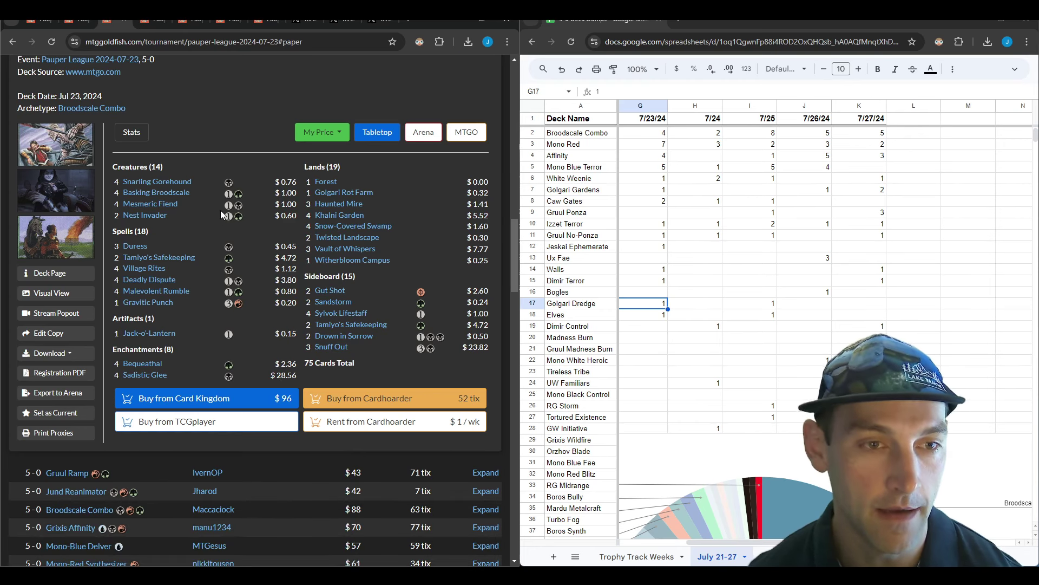
pyautogui.scroll(-4, 292, 287)
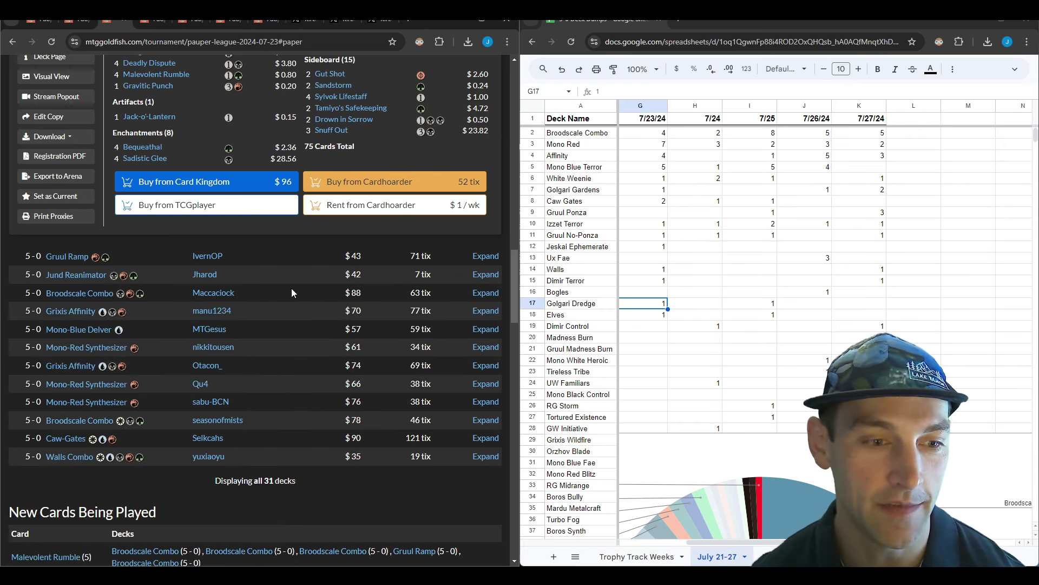
pyautogui.click(151, 20)
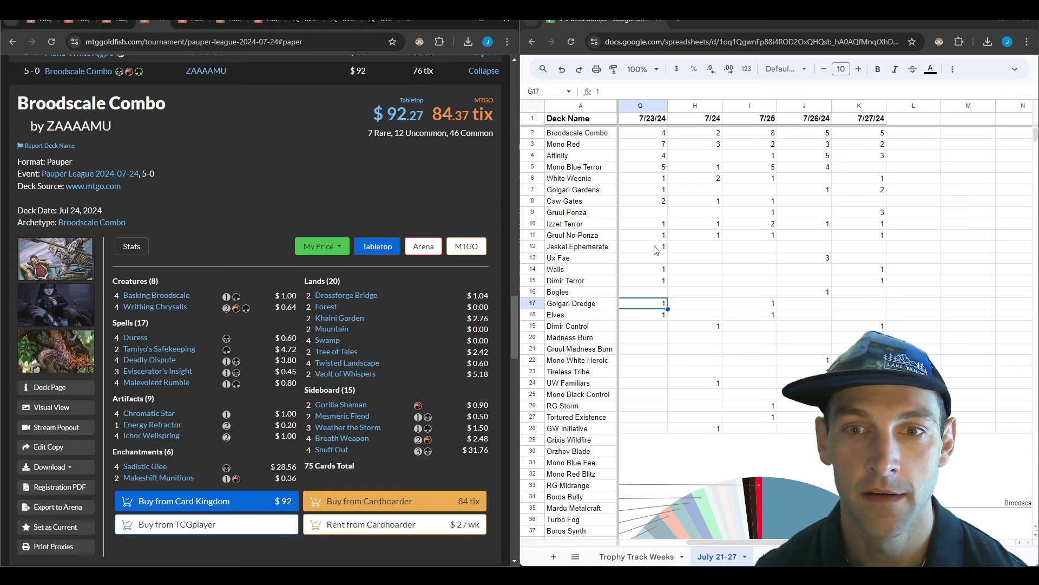
pyautogui.moveTo(749, 540); pyautogui.dragTo(765, 540)
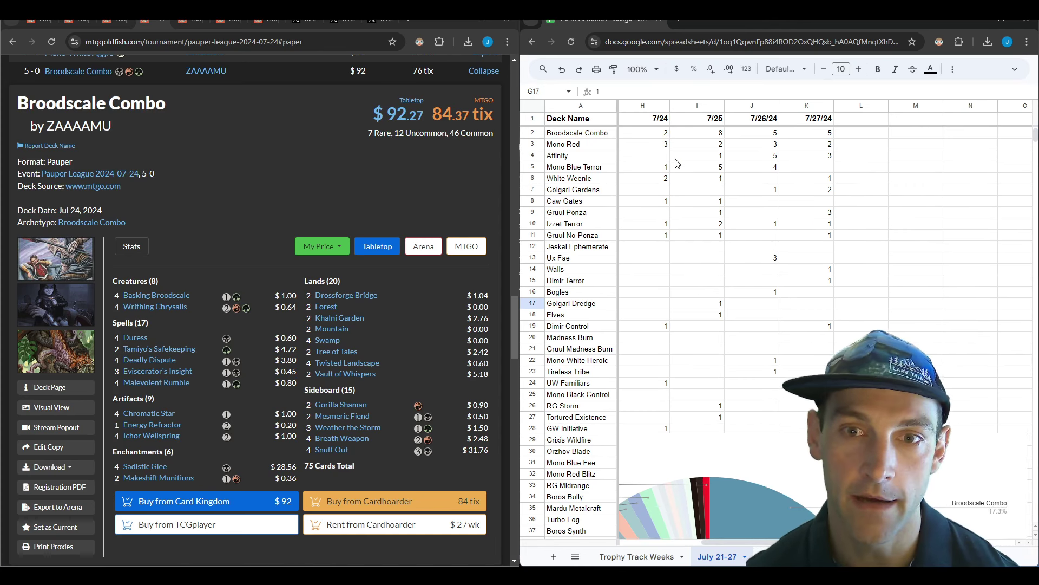
pyautogui.click(662, 146)
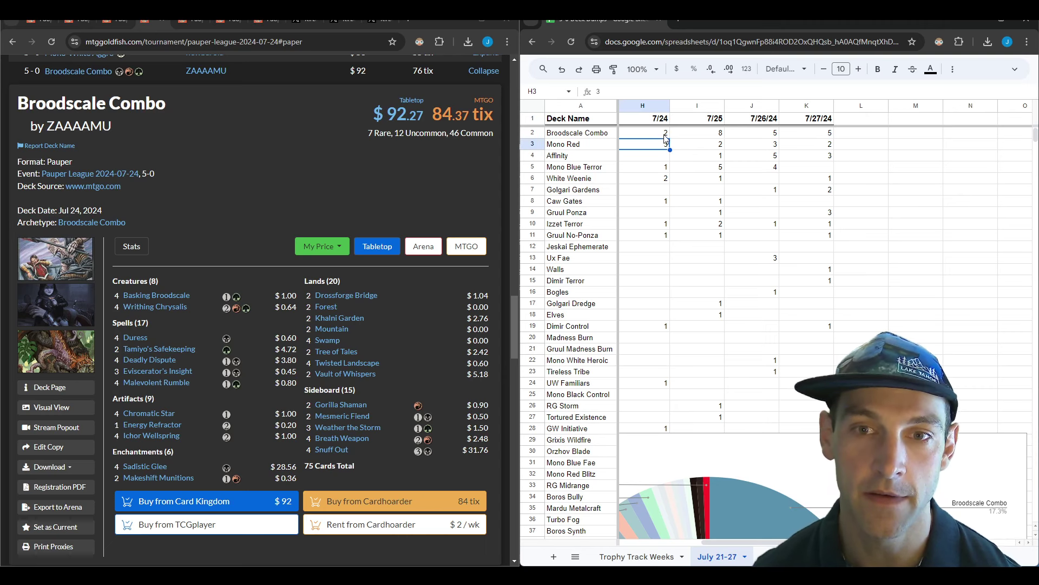
pyautogui.click(663, 136)
pyautogui.click(662, 177)
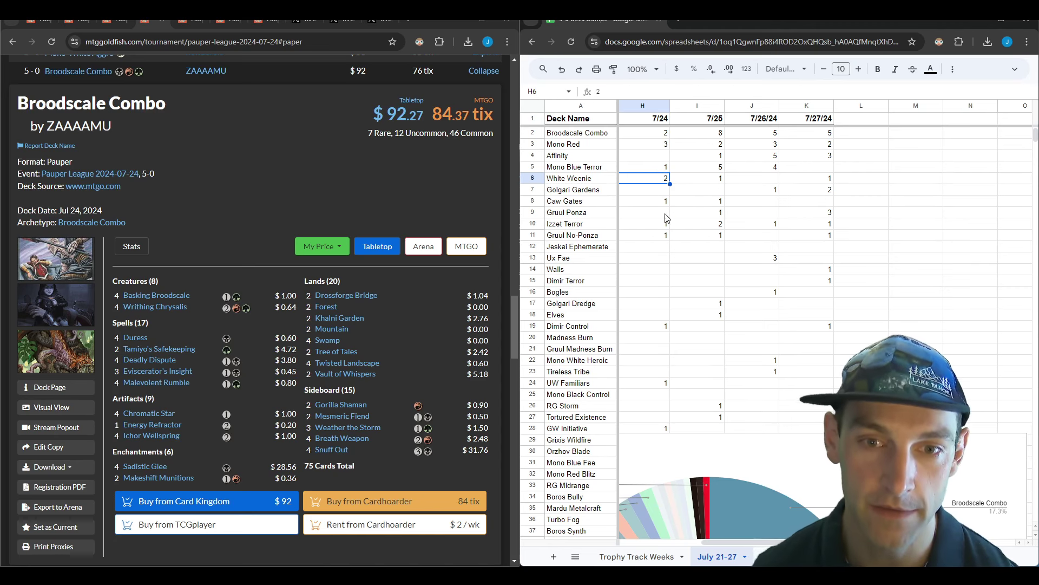
# - Check the 7/24 entries for Dimir Control, UW Familiars and GW Initiative
pyautogui.click(650, 327)
pyautogui.click(663, 383)
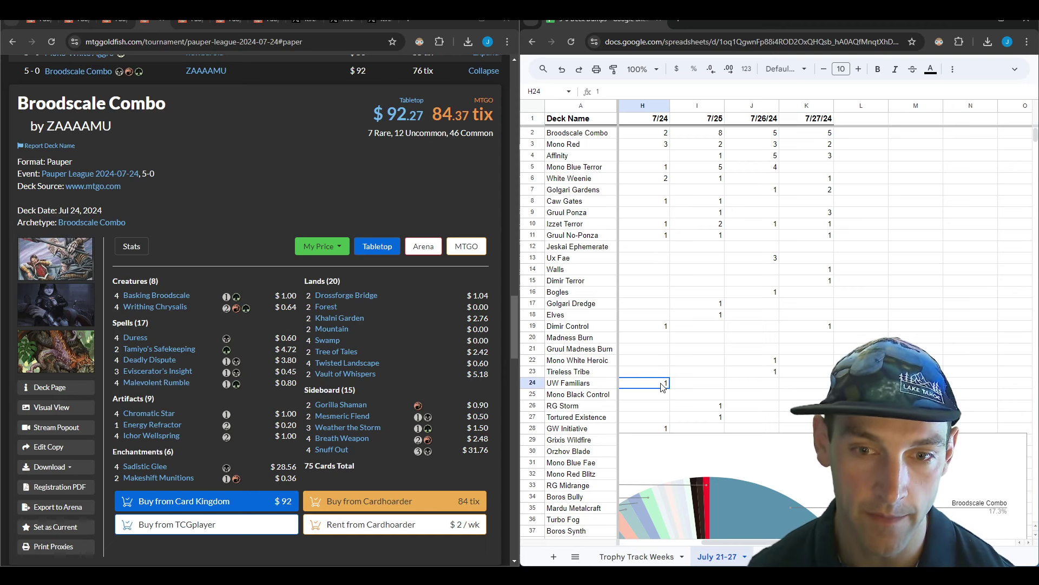
pyautogui.click(658, 429)
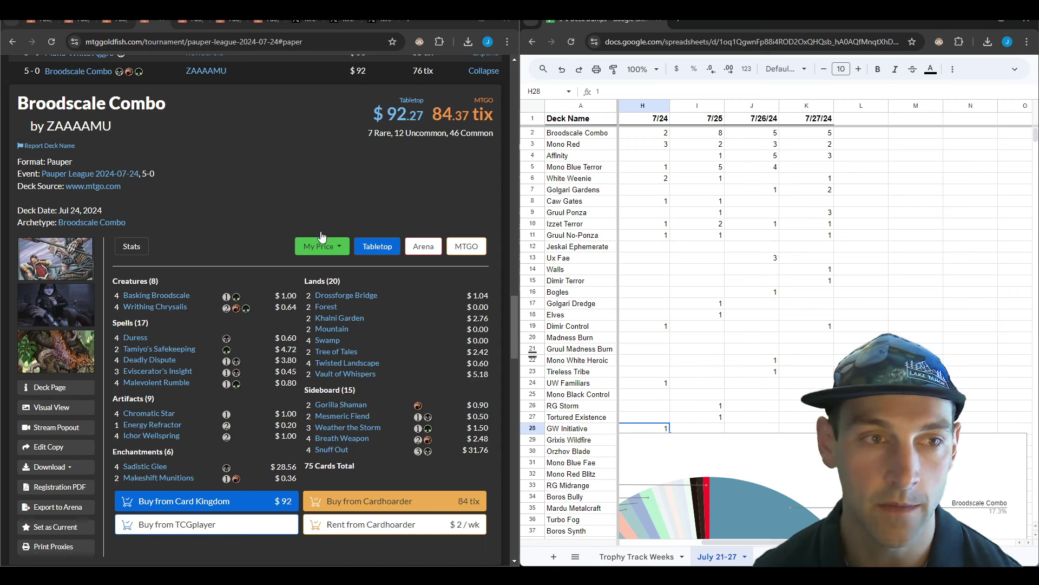
# - Examine the expanded Selesnya Ephemerate decklist in the July 24 results, previewing Pegasus Guardian, Guardian Naga and Thermokarst
pyautogui.scroll(-10, 309, 314)
pyautogui.scroll(9, 311, 313)
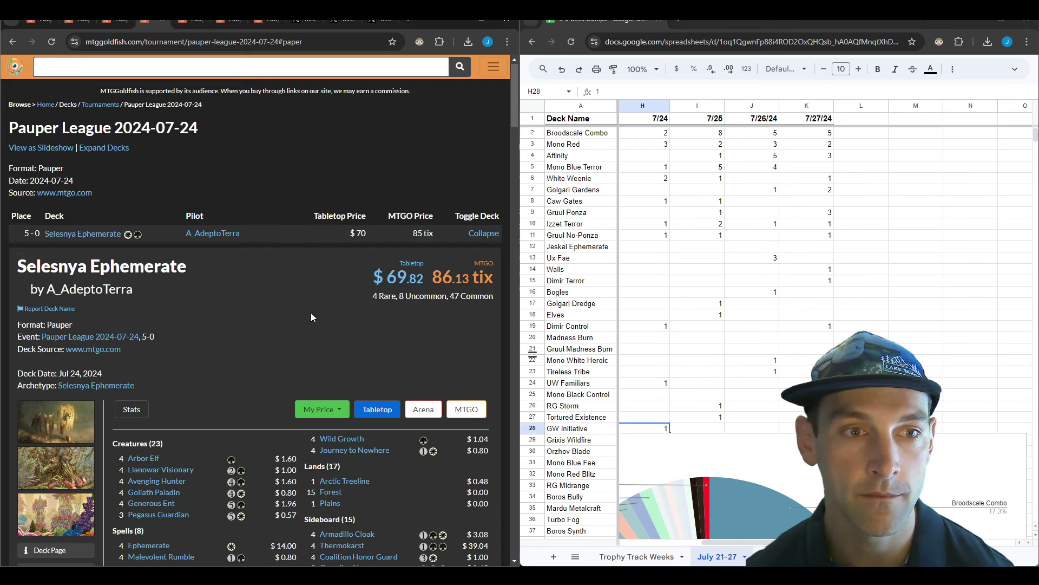
pyautogui.scroll(-2, 282, 293)
pyautogui.scroll(-1, 278, 265)
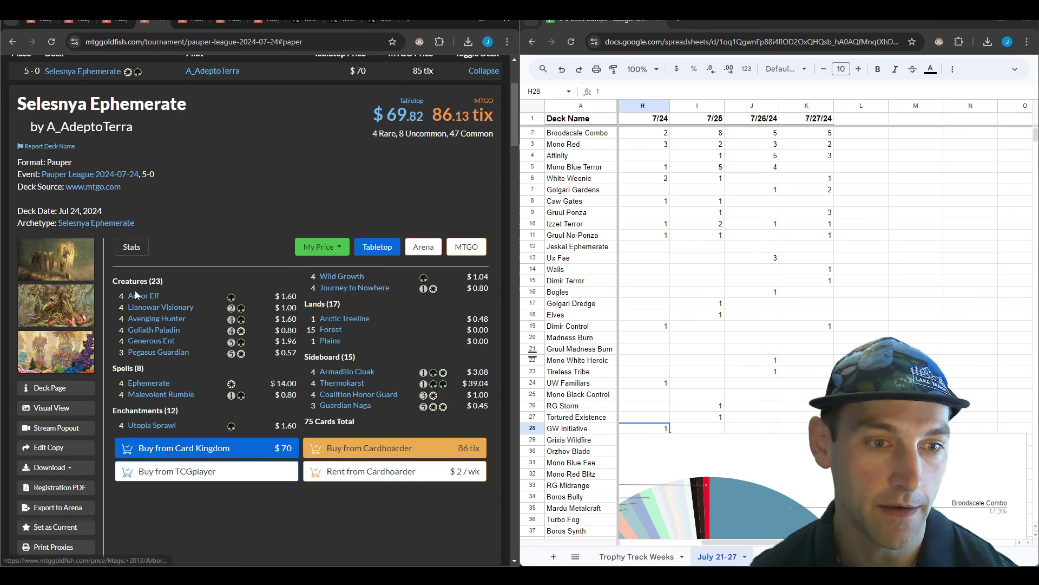
pyautogui.moveTo(179, 323)
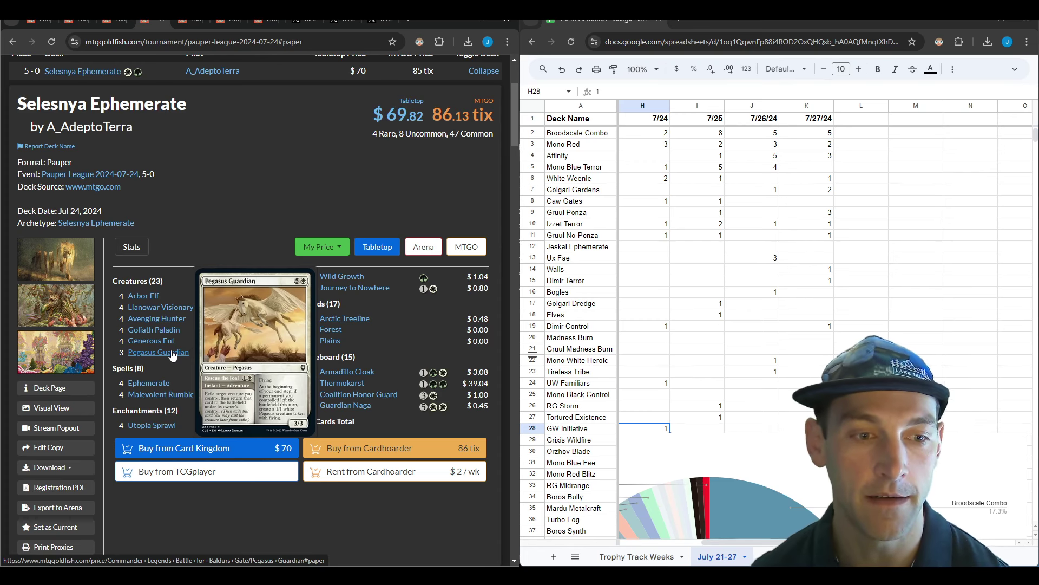
pyautogui.moveTo(155, 383)
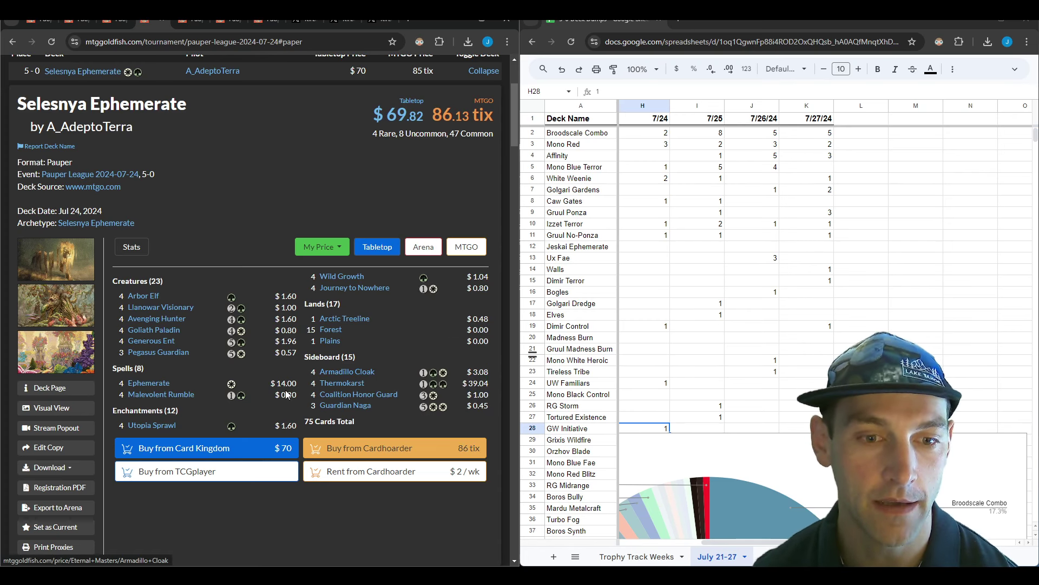
pyautogui.moveTo(349, 401)
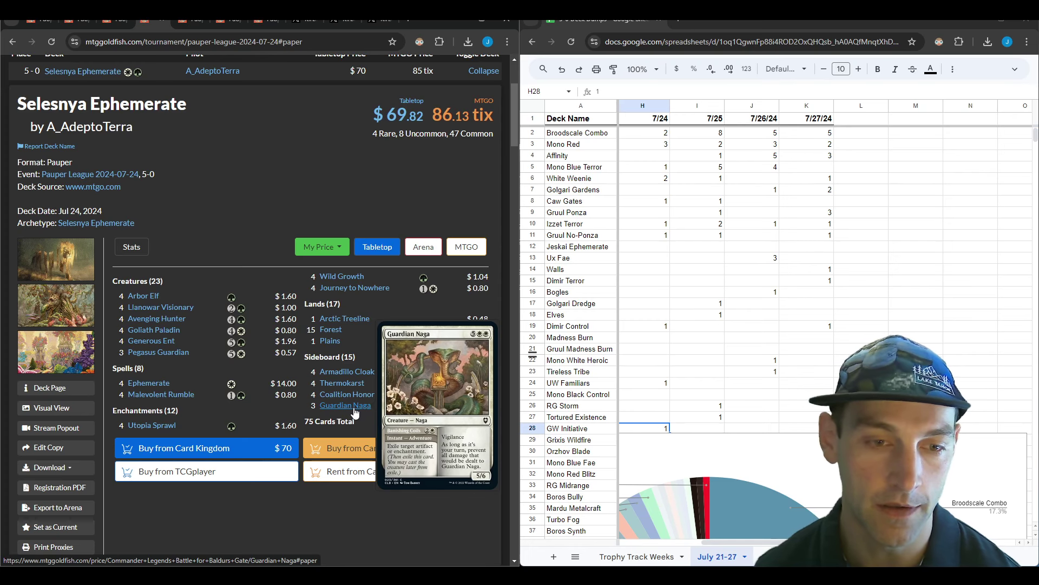
pyautogui.moveTo(327, 388)
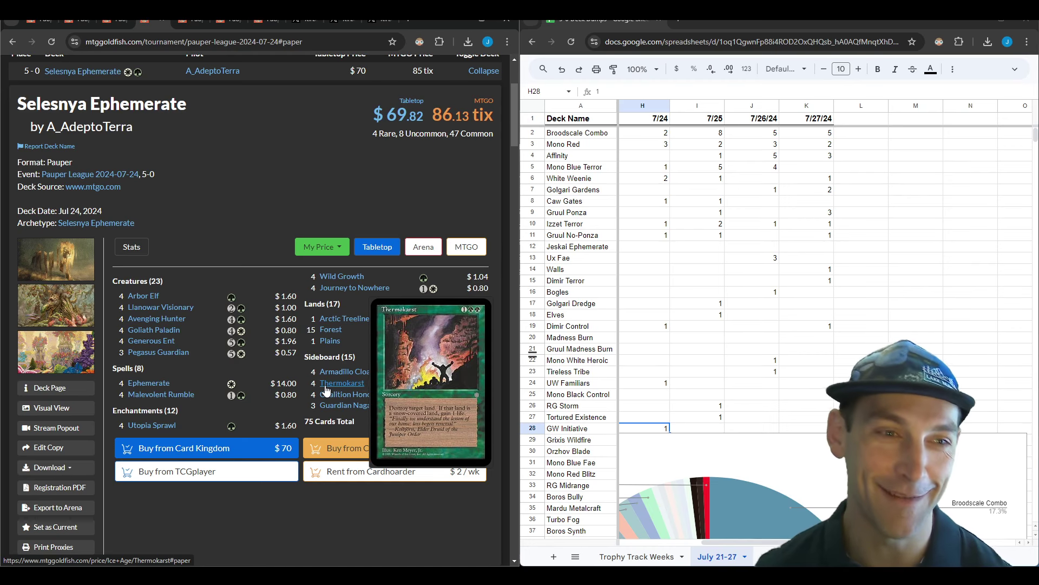
# - Examine the expanded Familiars decklist in the July 24 results, including its sideboard
pyautogui.scroll(-1, 287, 382)
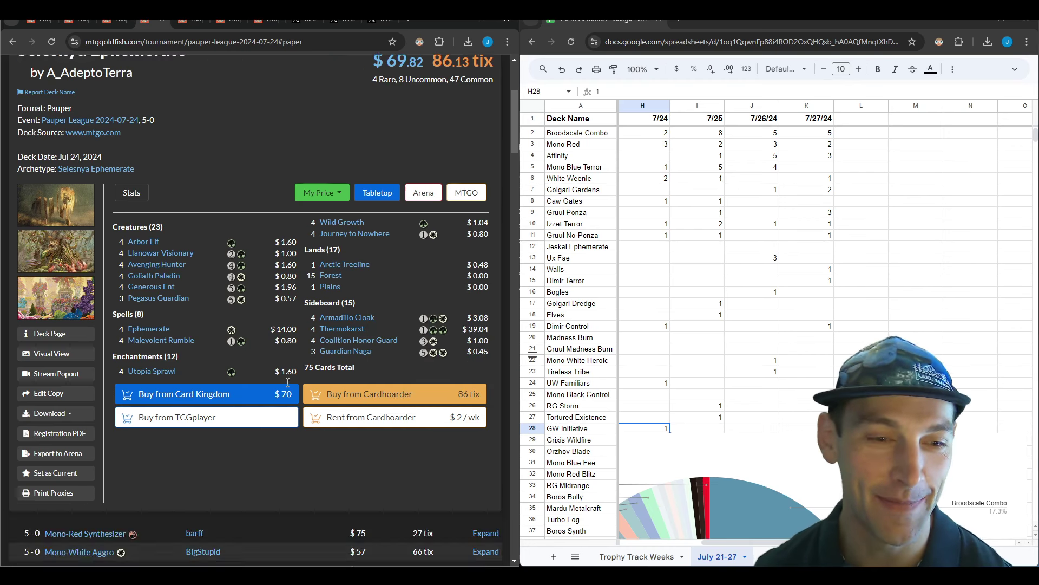
pyautogui.scroll(-9, 288, 383)
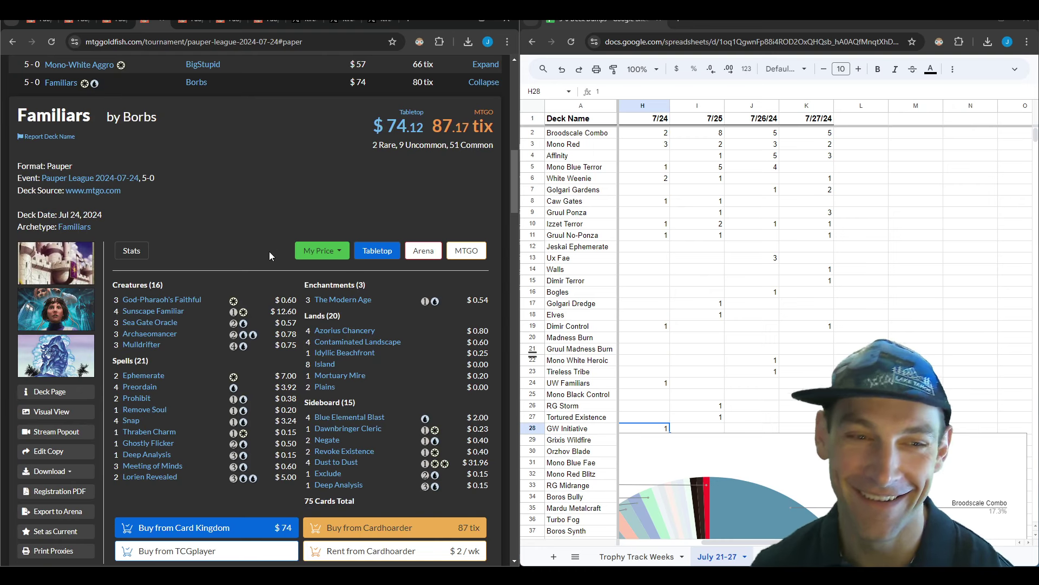
pyautogui.scroll(-1, 265, 243)
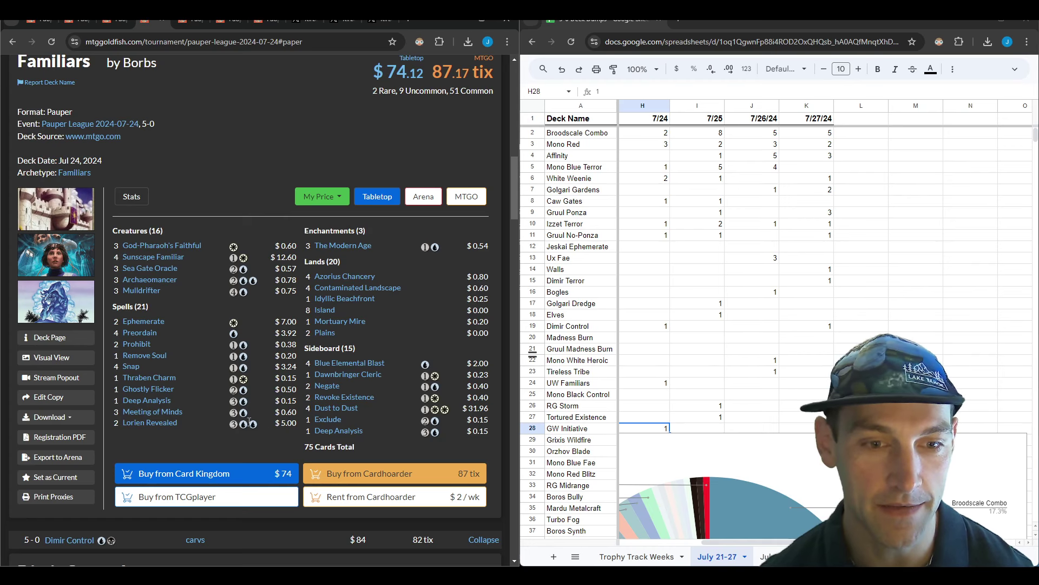
# - Examine the expanded Dimir Control decklist in the July 24 results, previewing Brainstorm
pyautogui.scroll(-4, 280, 442)
pyautogui.scroll(-6, 280, 441)
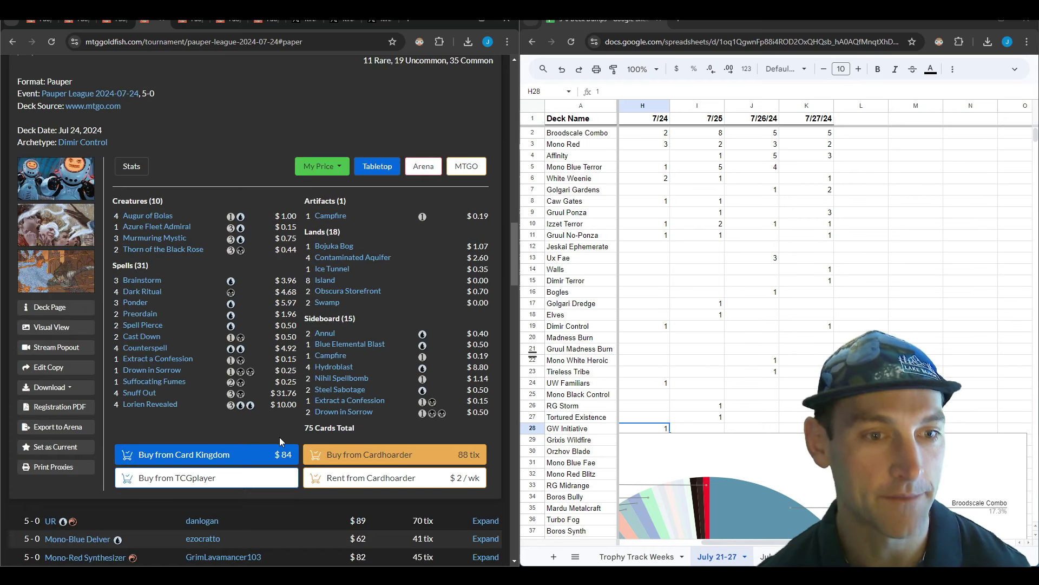
pyautogui.scroll(1, 278, 430)
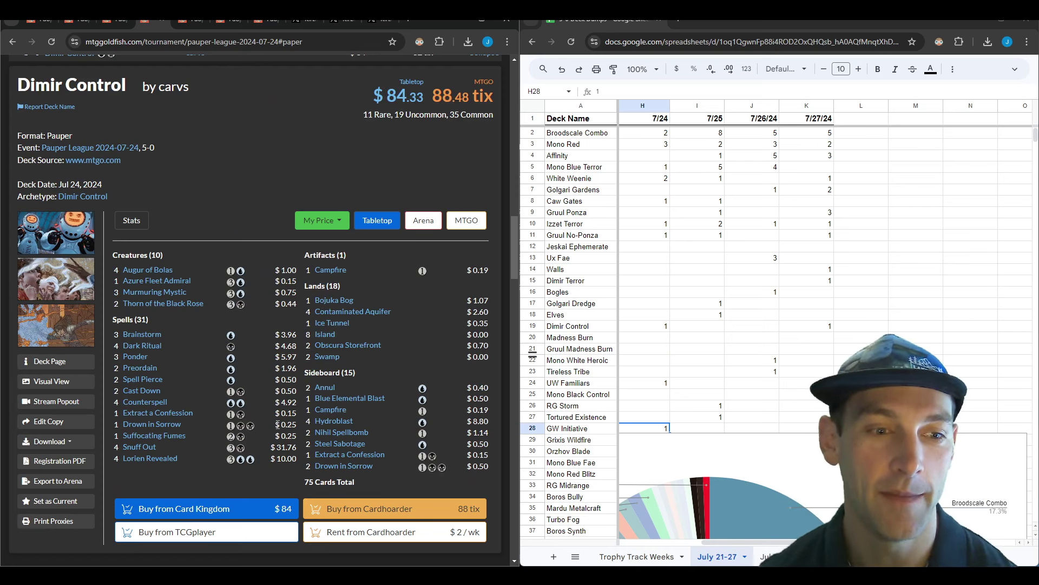
pyautogui.moveTo(153, 347)
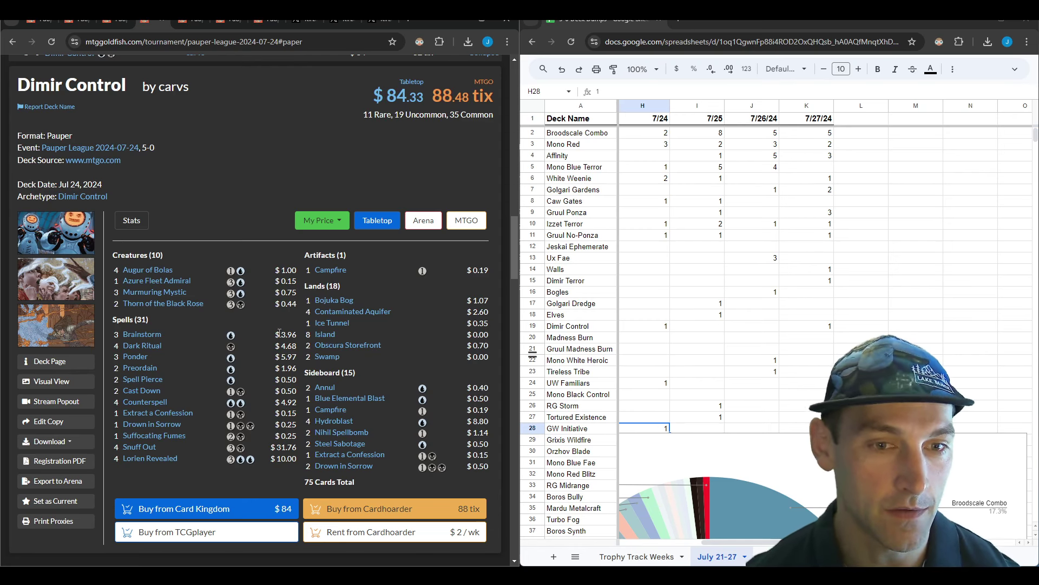
pyautogui.moveTo(328, 276)
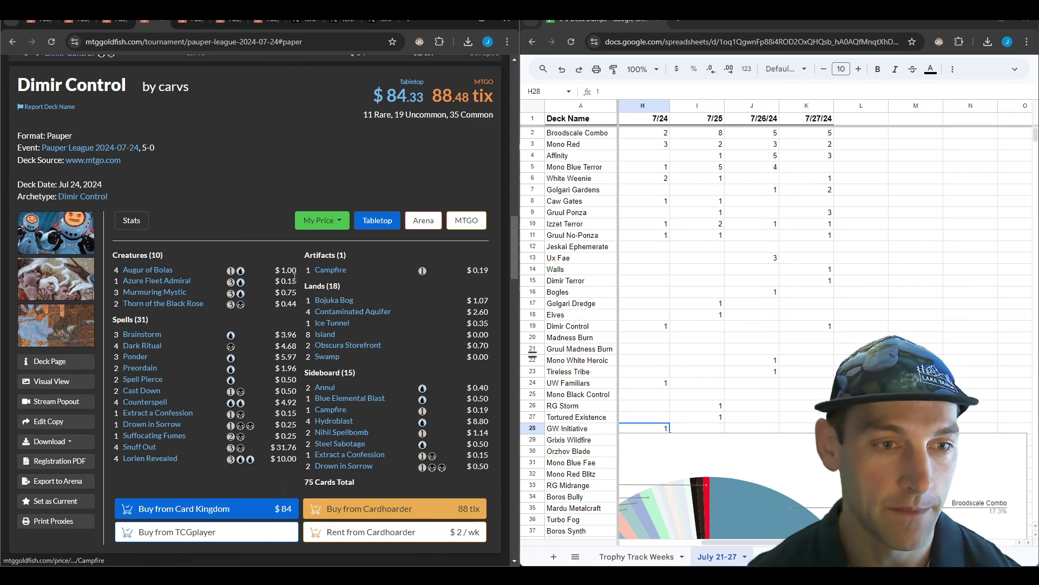
pyautogui.scroll(-1, 284, 304)
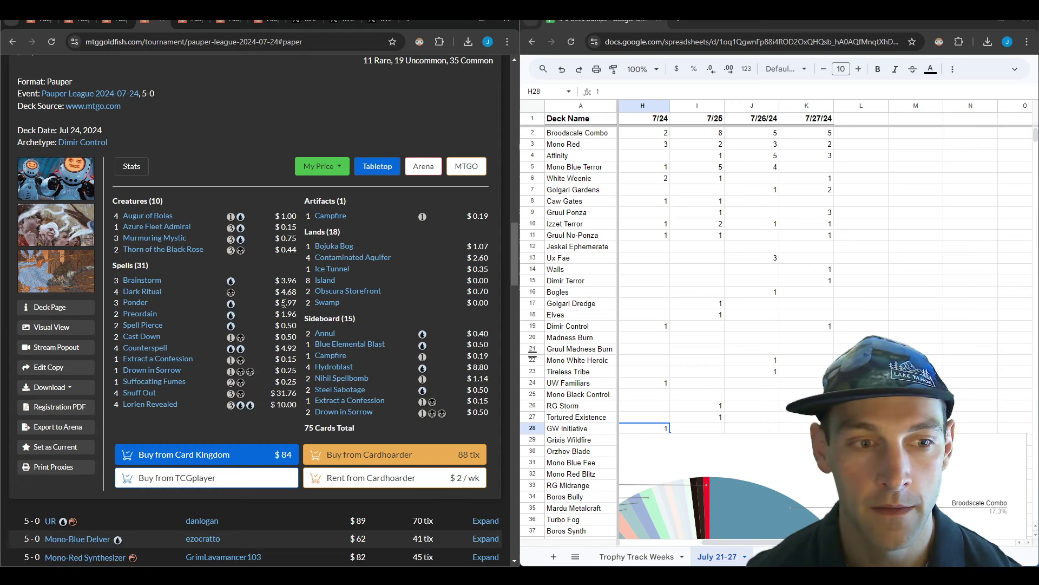
pyautogui.scroll(1, 284, 304)
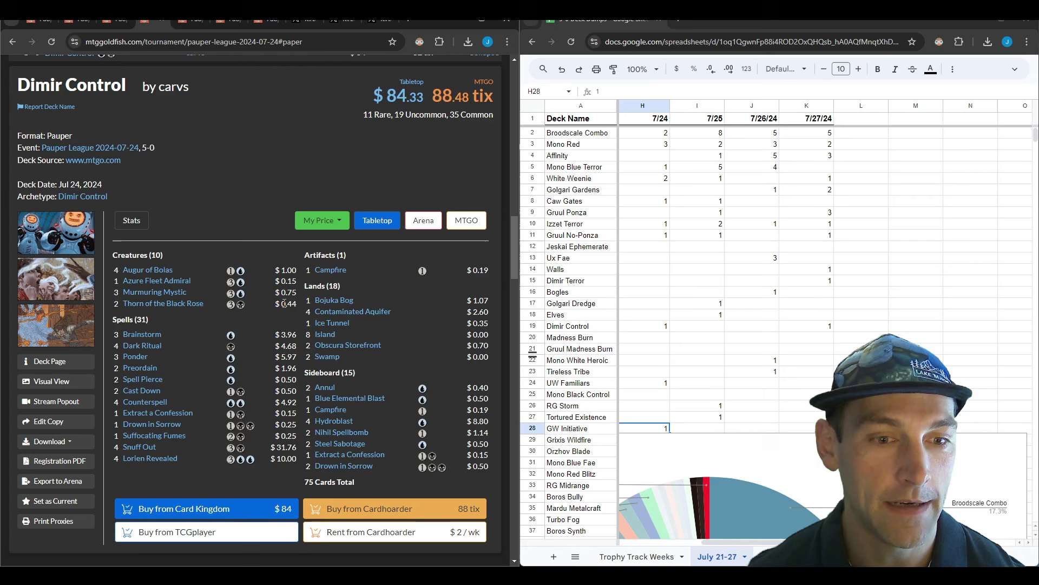
pyautogui.scroll(-2, 284, 303)
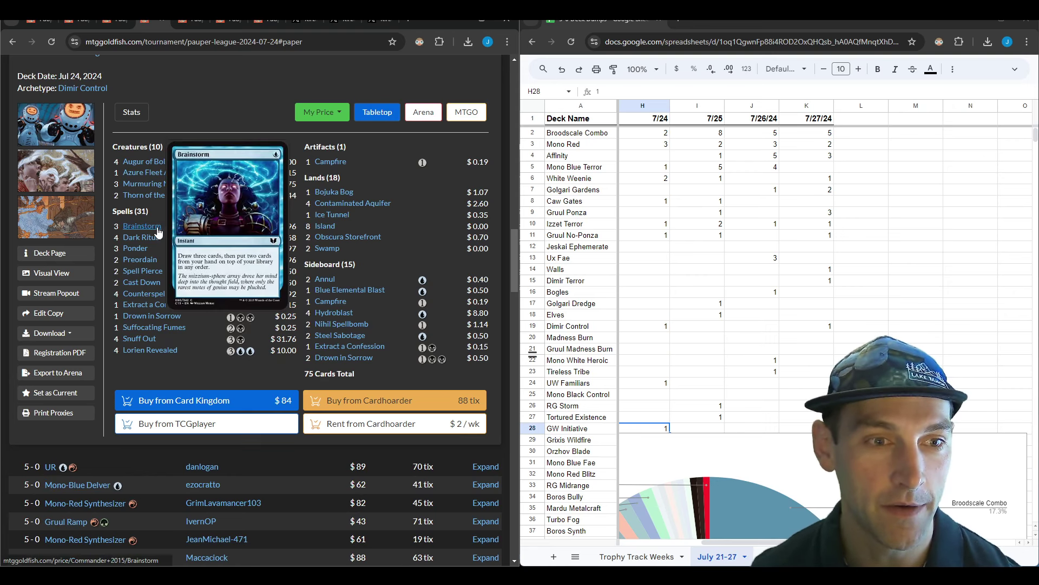
pyautogui.moveTo(155, 267)
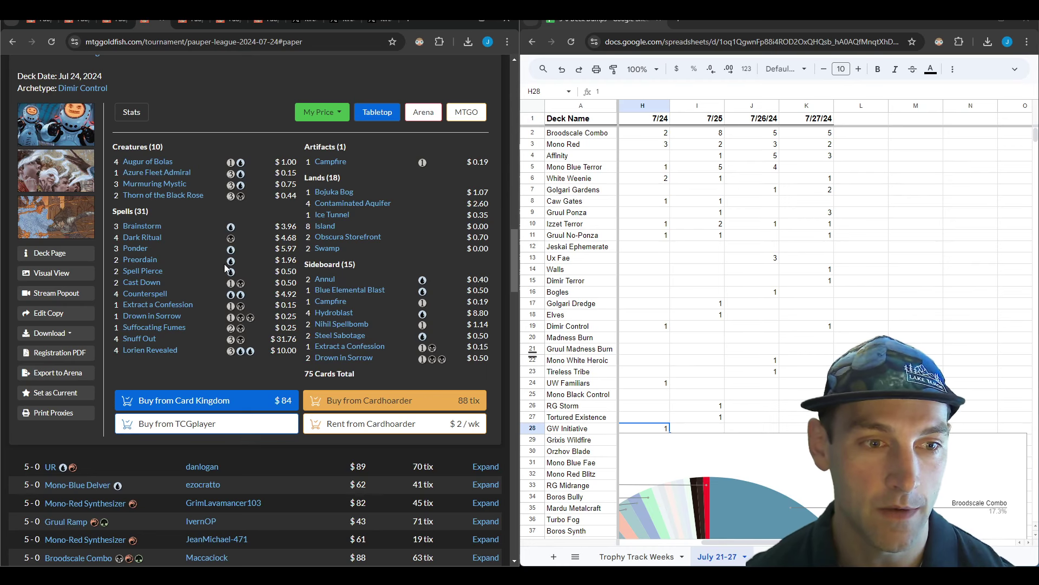
# - Examine the expanded Broodscale Combo decklist at the end of the July 24 results
pyautogui.scroll(-10, 278, 329)
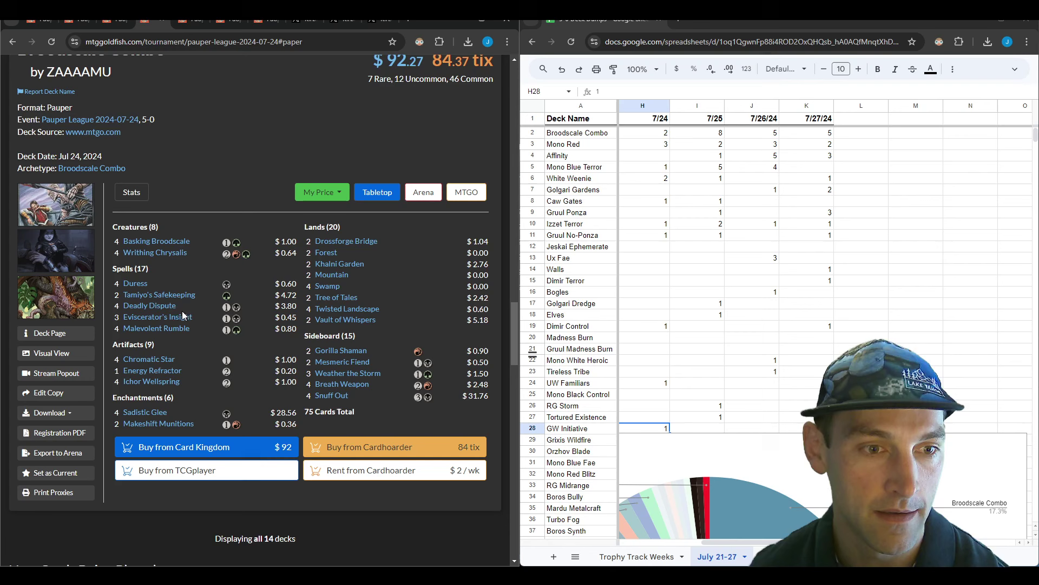
pyautogui.moveTo(189, 331)
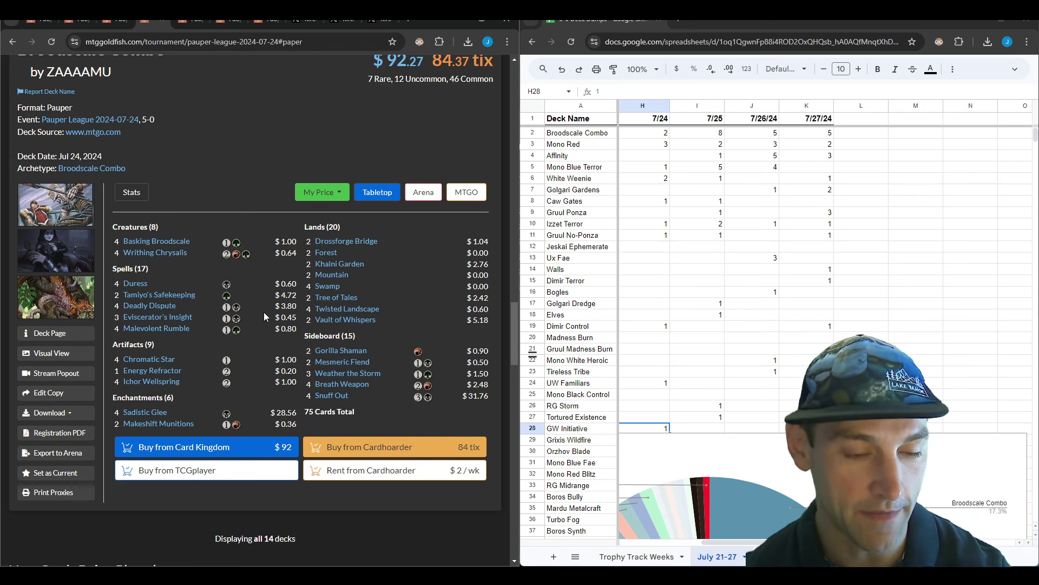
pyautogui.scroll(-2, 264, 317)
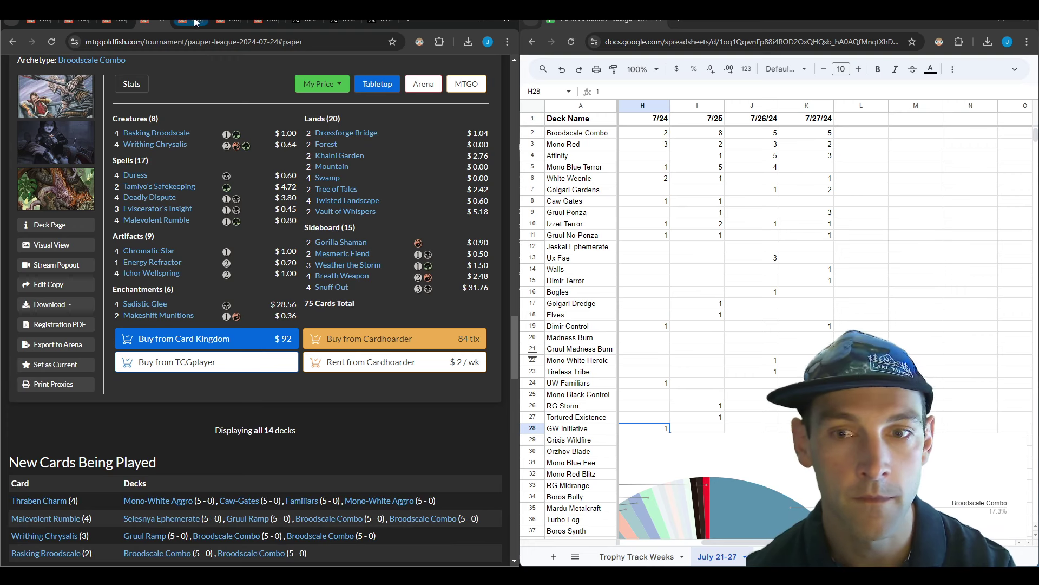
# - Open the July 25 league results and go through the 7/25 deck counts in the spreadsheet, from Broodscale Combo down to Tortured Existence
pyautogui.click(195, 22)
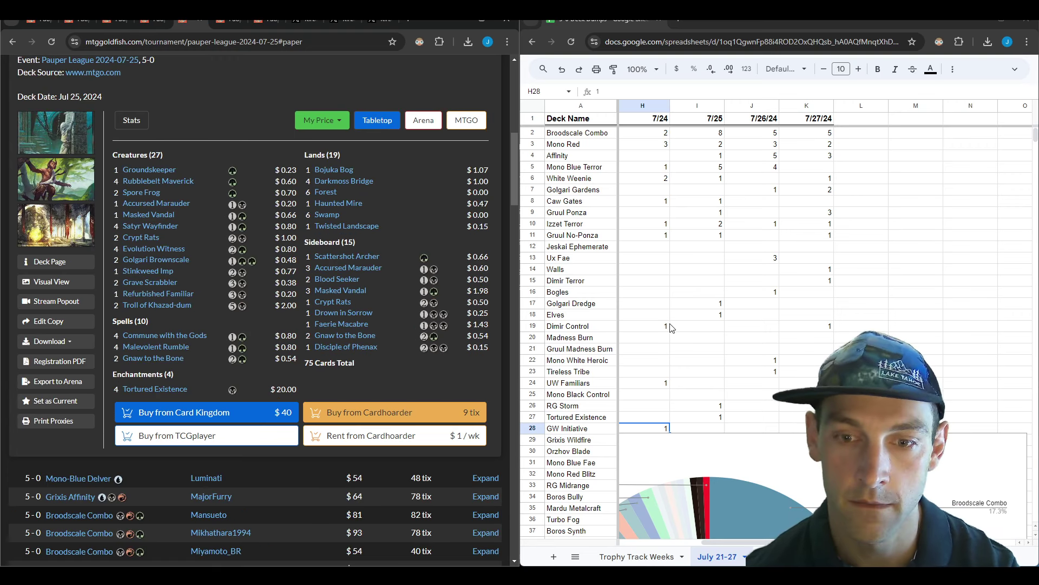
pyautogui.scroll(9, 418, 323)
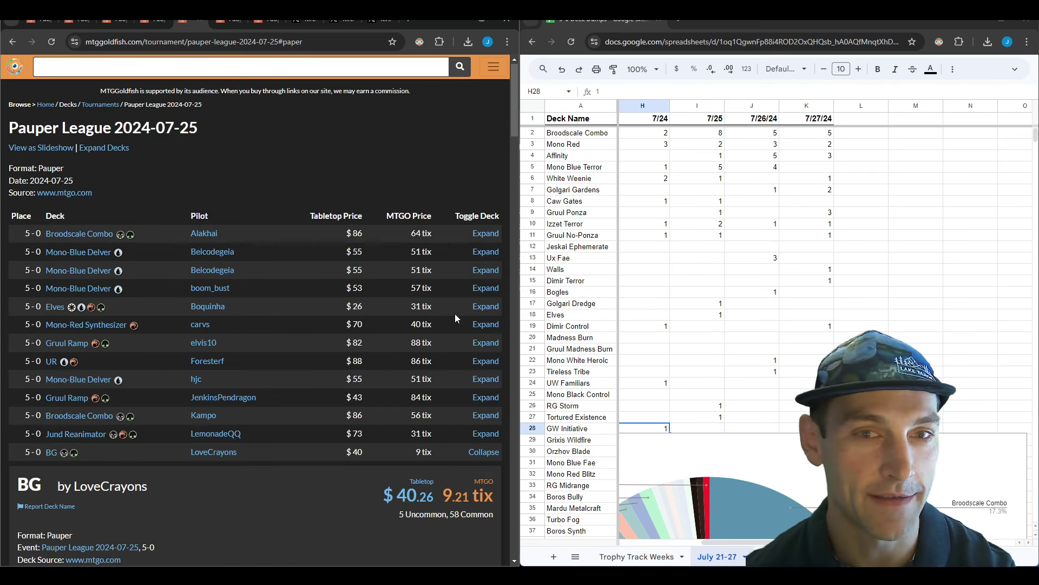
pyautogui.click(698, 135)
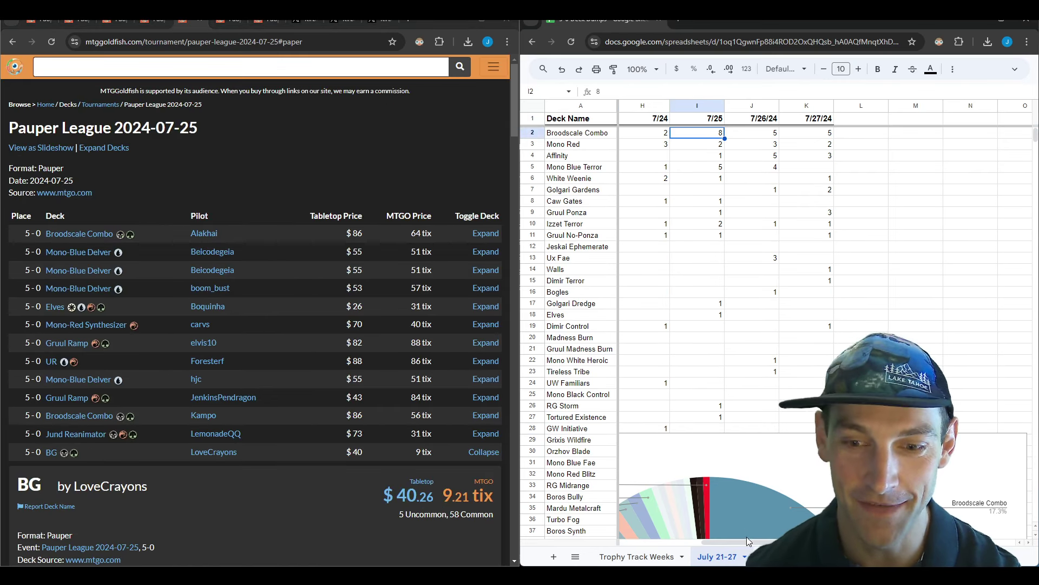
pyautogui.moveTo(751, 545); pyautogui.dragTo(767, 541)
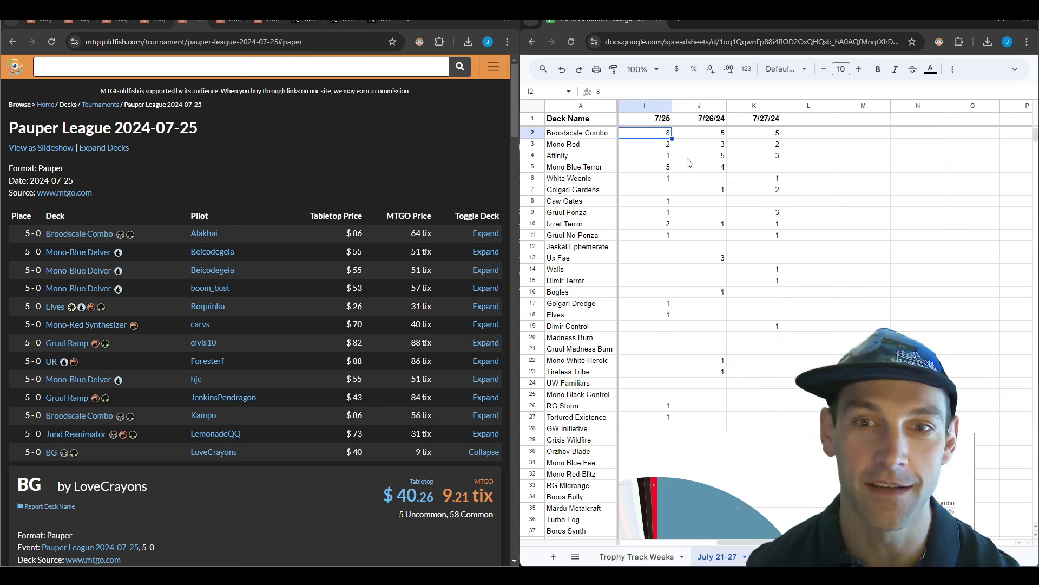
pyautogui.click(668, 167)
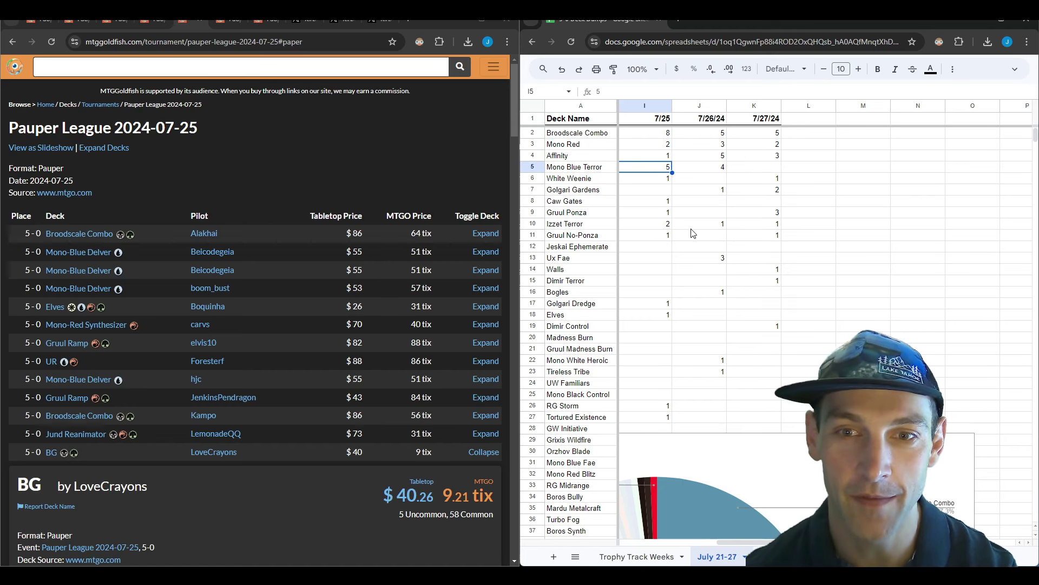
pyautogui.click(665, 147)
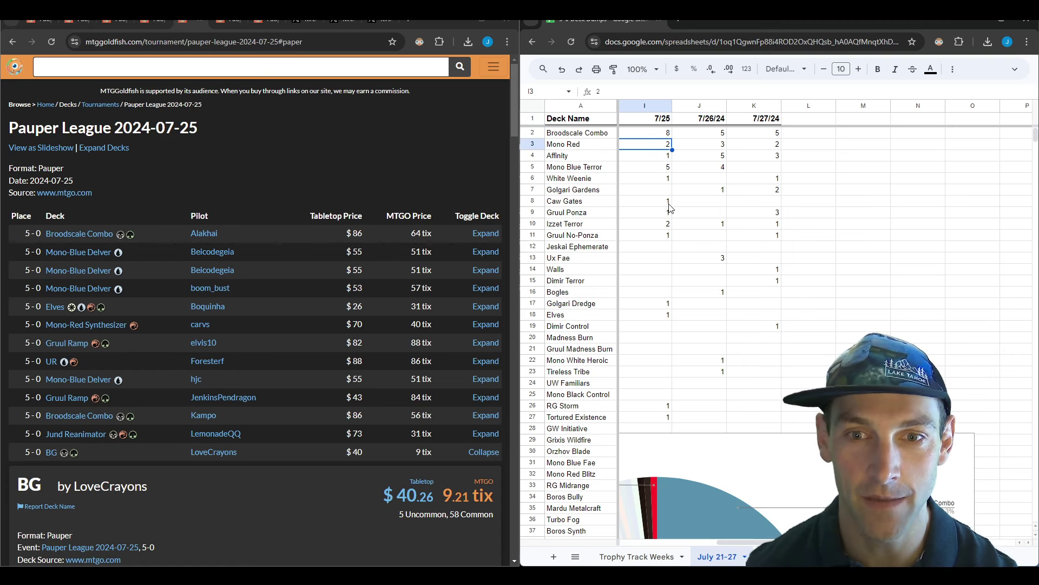
pyautogui.click(666, 238)
pyautogui.click(666, 304)
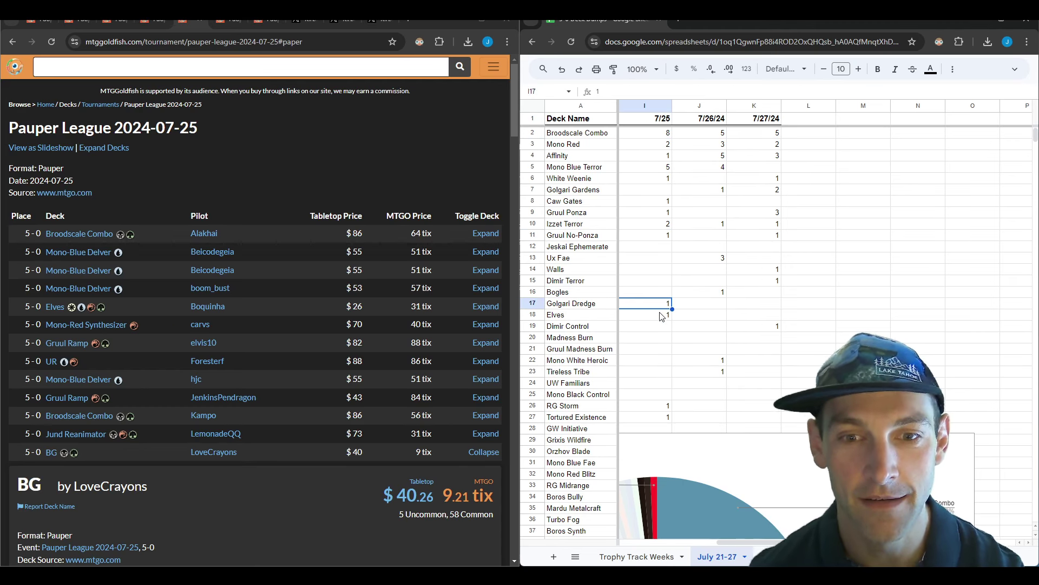
pyautogui.click(666, 315)
pyautogui.click(656, 409)
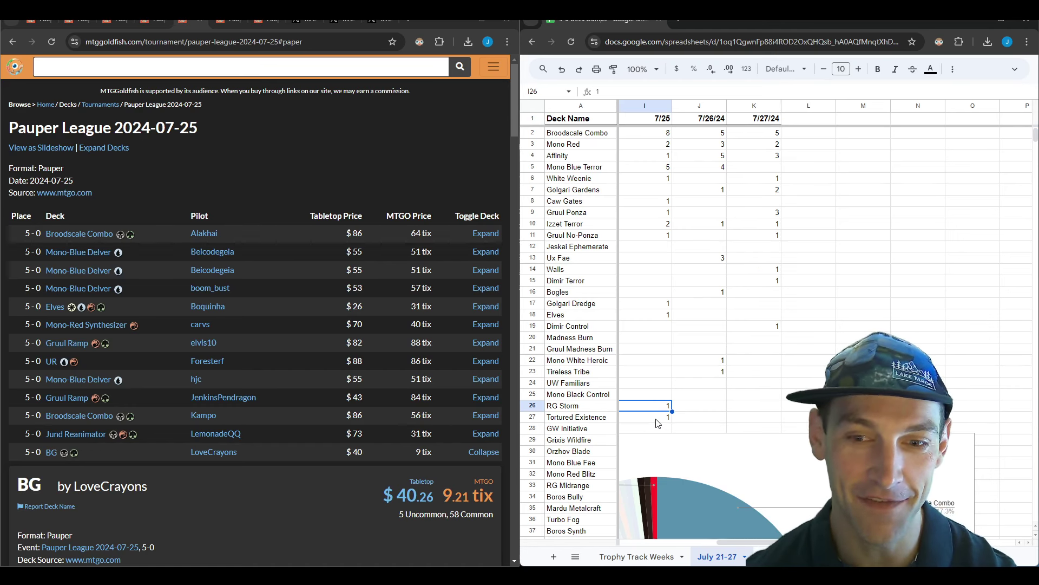
pyautogui.click(656, 420)
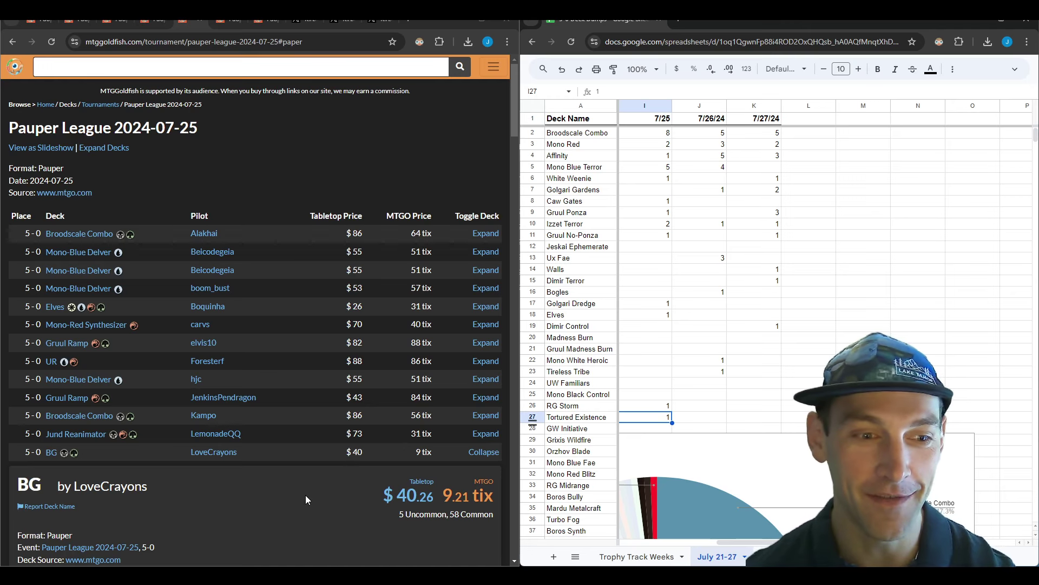
# - Examine the expanded BG Tortured Existence decklist in the July 25 results, previewing Commune with the Gods
pyautogui.scroll(-7, 334, 483)
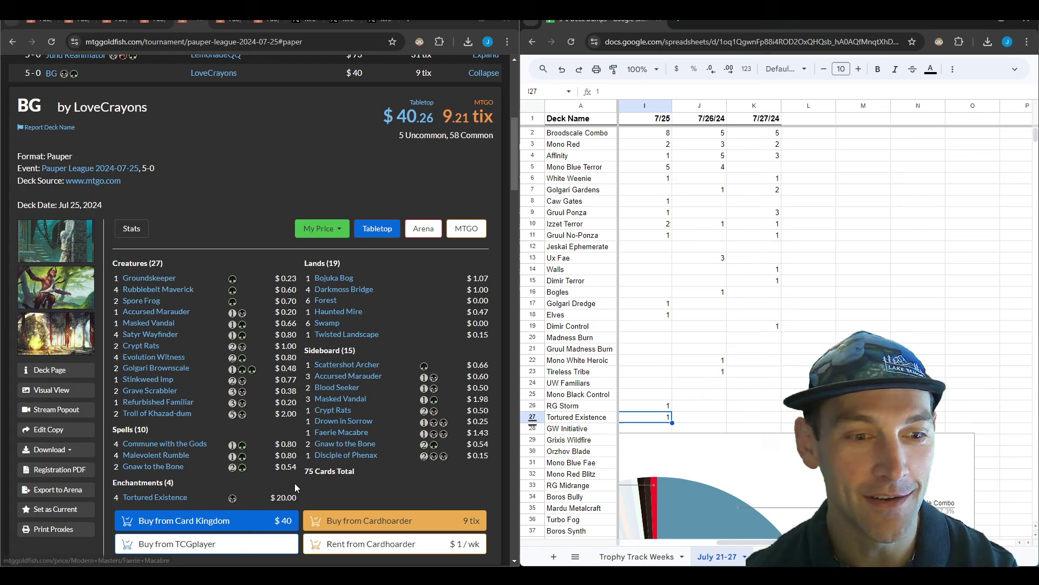
pyautogui.scroll(-1, 295, 485)
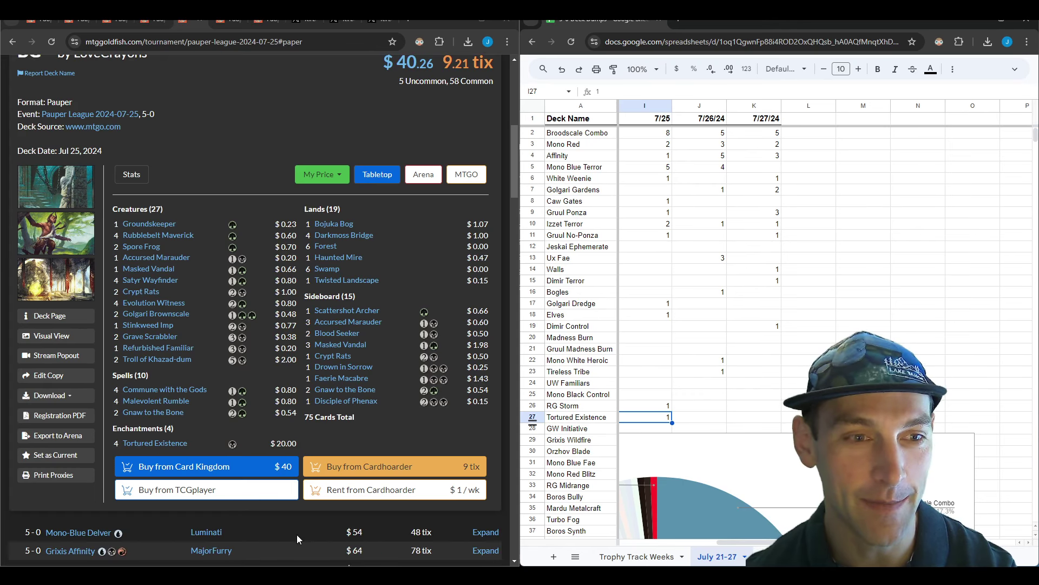
pyautogui.scroll(1, 254, 279)
pyautogui.scroll(-2, 255, 281)
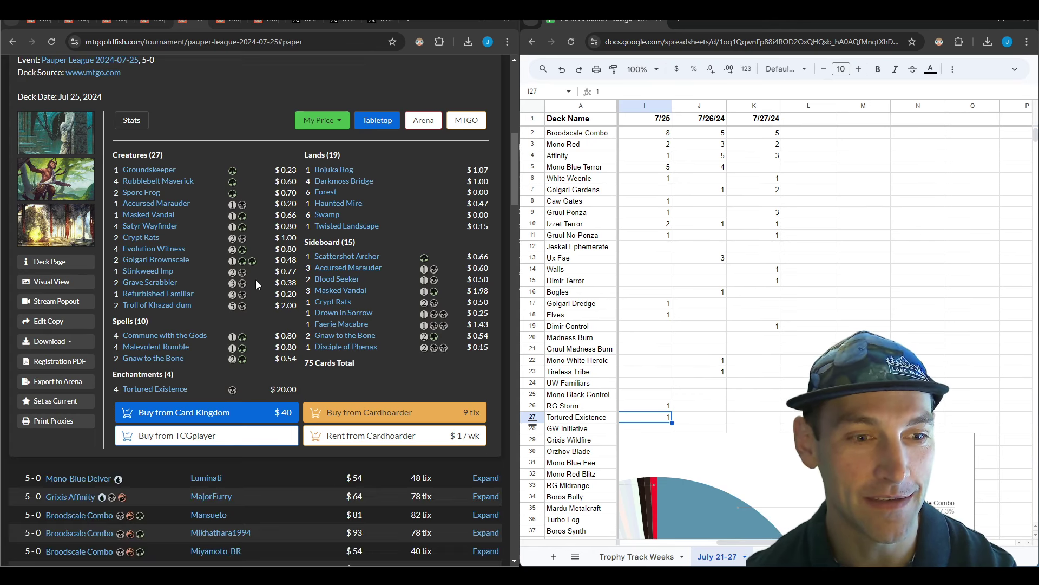
pyautogui.scroll(1, 255, 280)
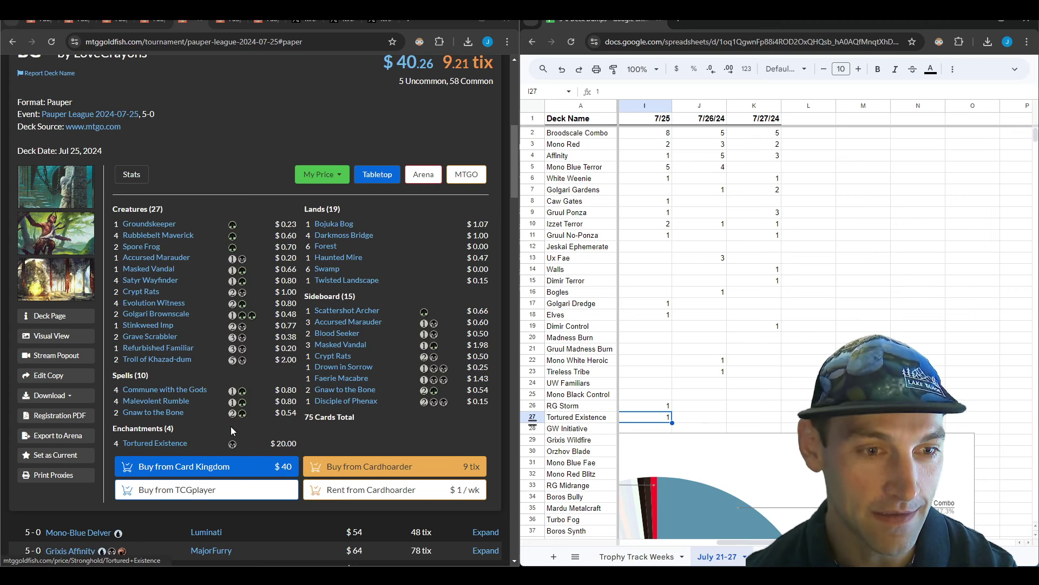
pyautogui.moveTo(185, 394)
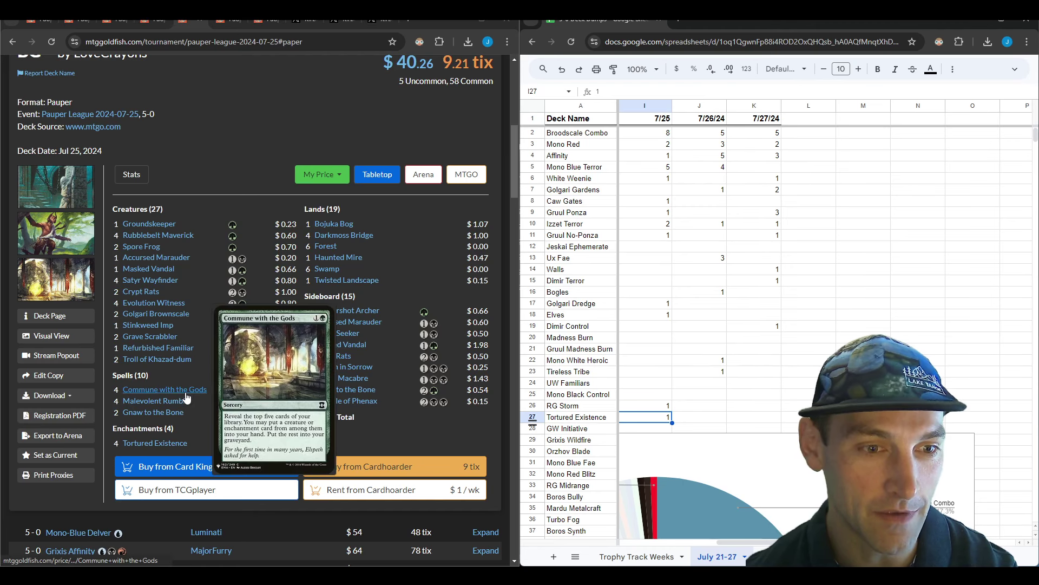
pyautogui.moveTo(180, 308)
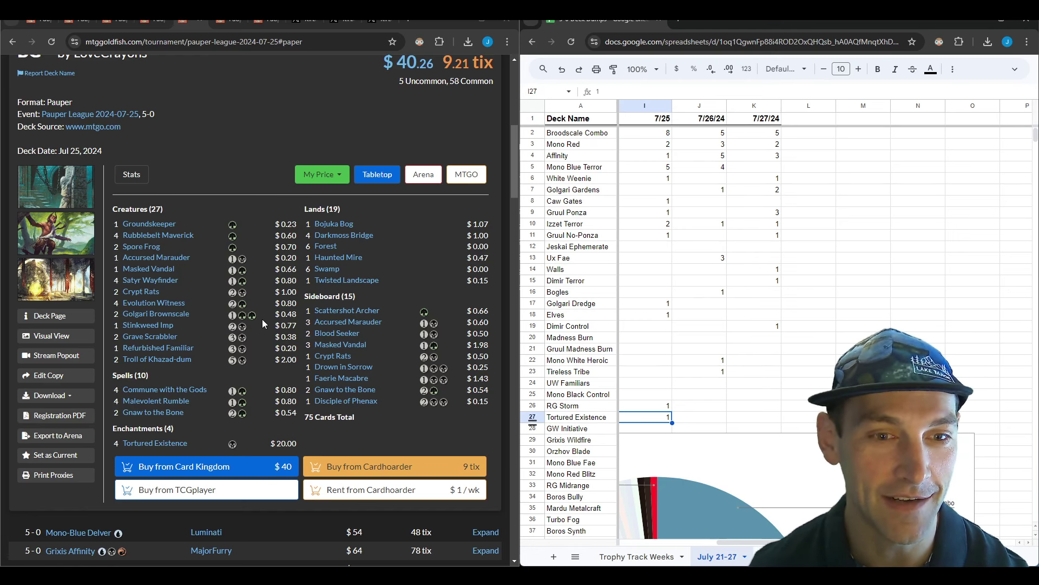
pyautogui.scroll(-1, 258, 326)
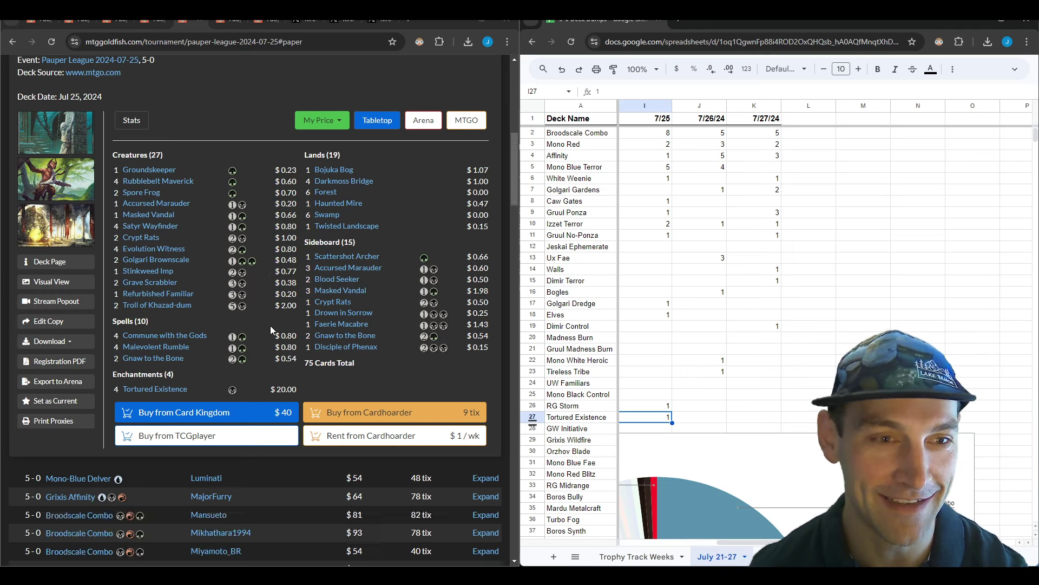
pyautogui.scroll(2, 271, 327)
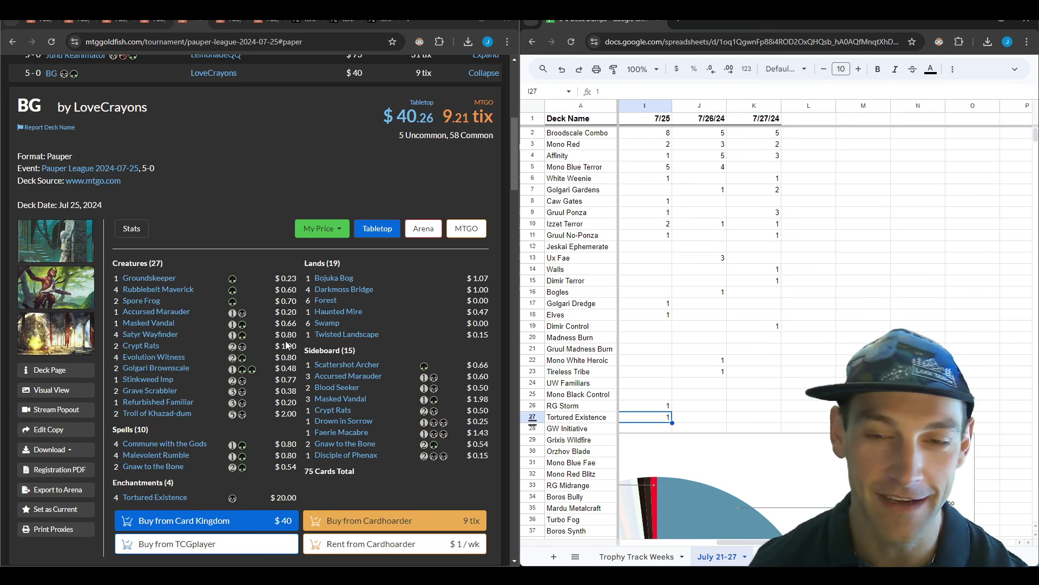
# - Examine the expanded RG Storm decklist in the July 25 results, previewing Goblin Anarchomancer and Guttersnipe
pyautogui.scroll(-2, 312, 339)
pyautogui.scroll(-5, 311, 337)
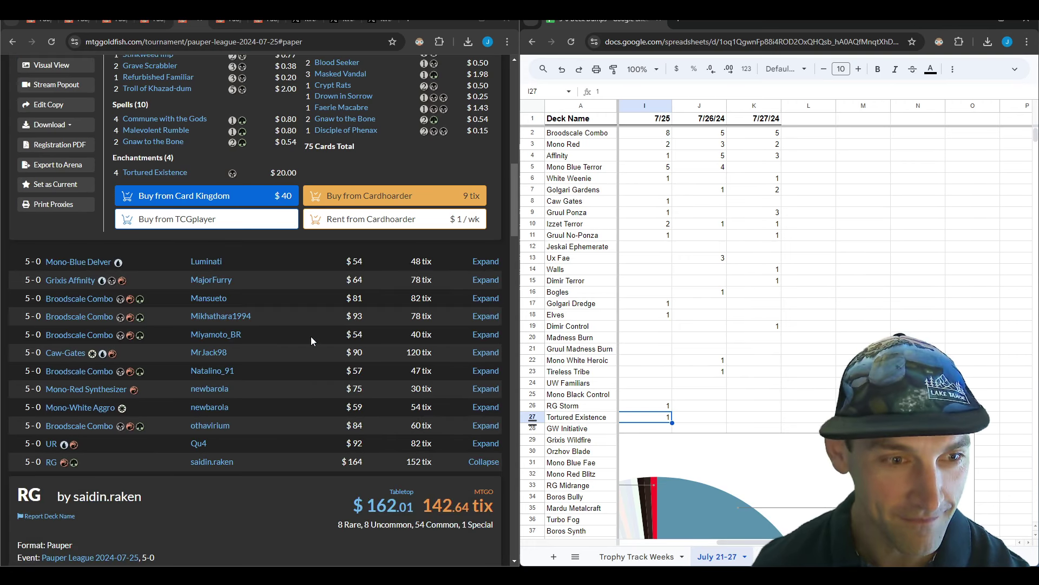
pyautogui.scroll(-6, 311, 337)
pyautogui.scroll(-1, 262, 278)
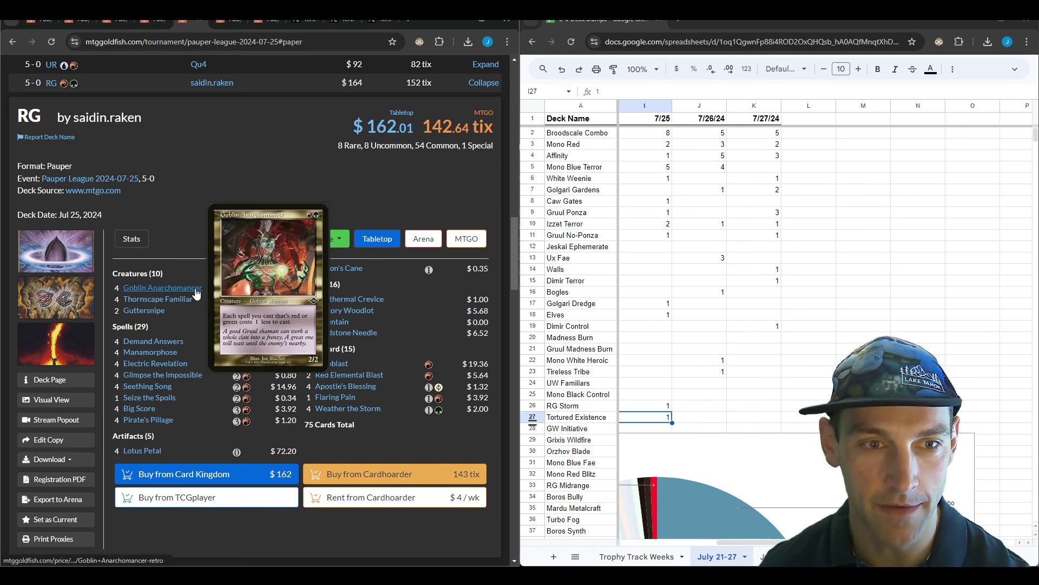
pyautogui.moveTo(188, 302)
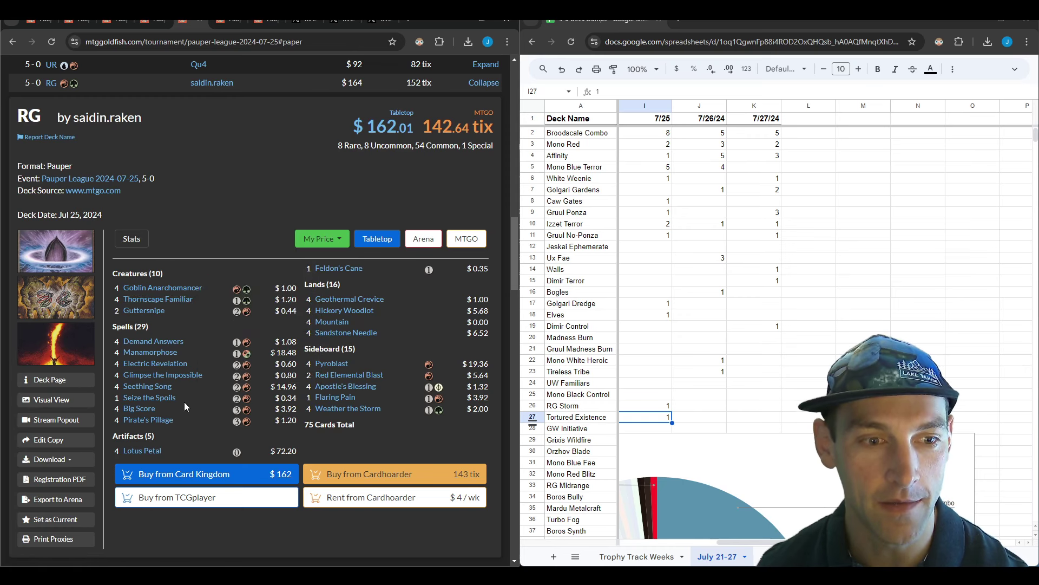
pyautogui.moveTo(148, 421)
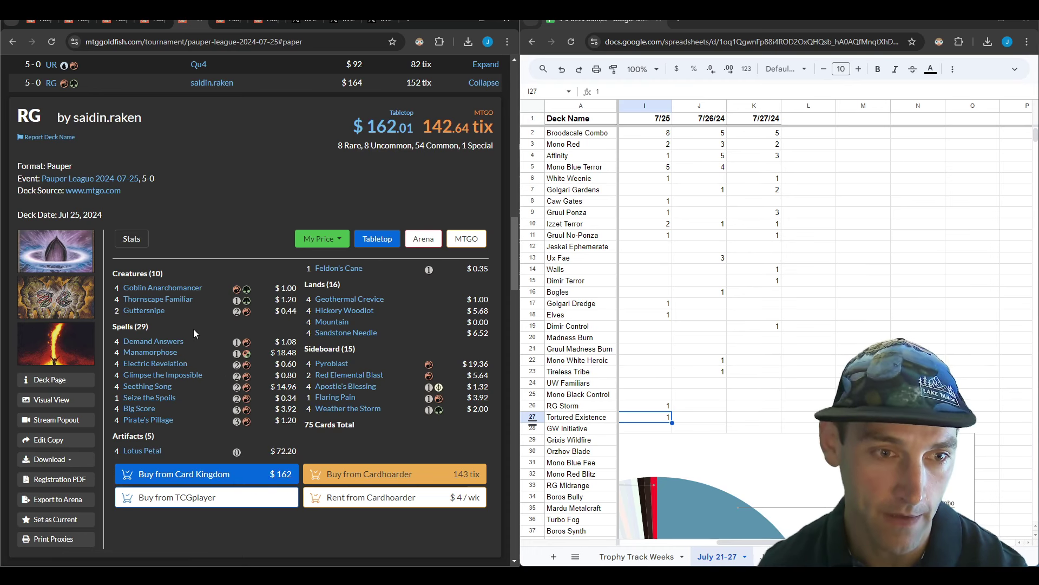
pyautogui.moveTo(150, 314)
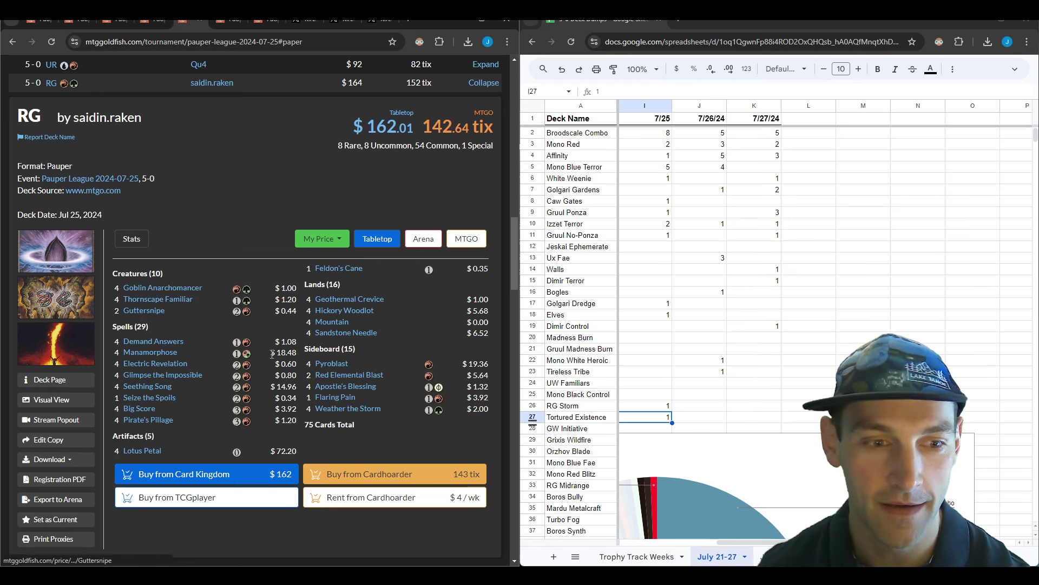
pyautogui.scroll(-5, 274, 369)
pyautogui.scroll(6, 275, 368)
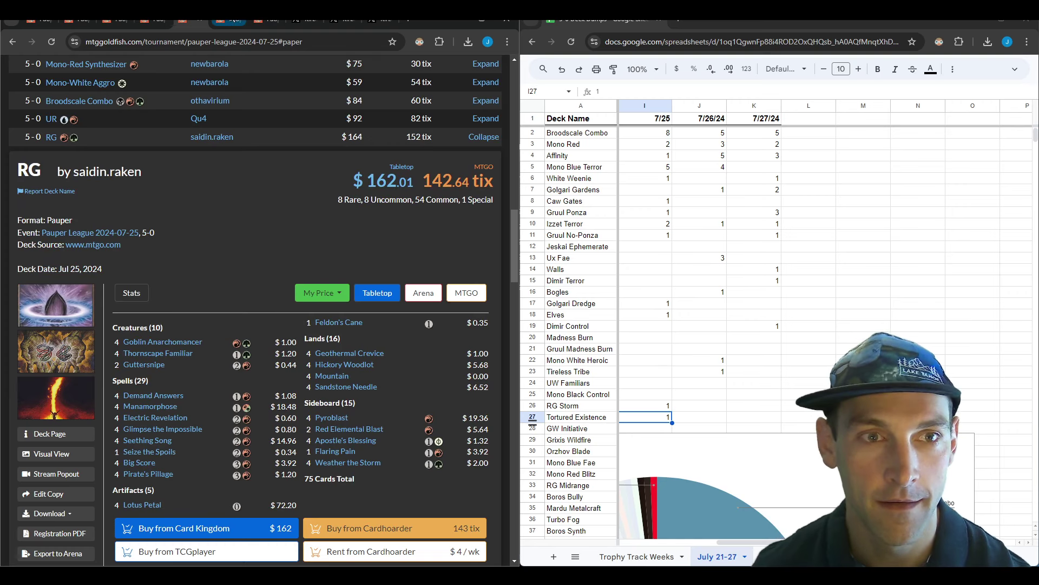
# - Open the July 26 league results and go through the 7/26/24 deck counts in the spreadsheet, from Broodscale Combo down to Tireless Tribe
pyautogui.click(227, 21)
pyautogui.click(717, 135)
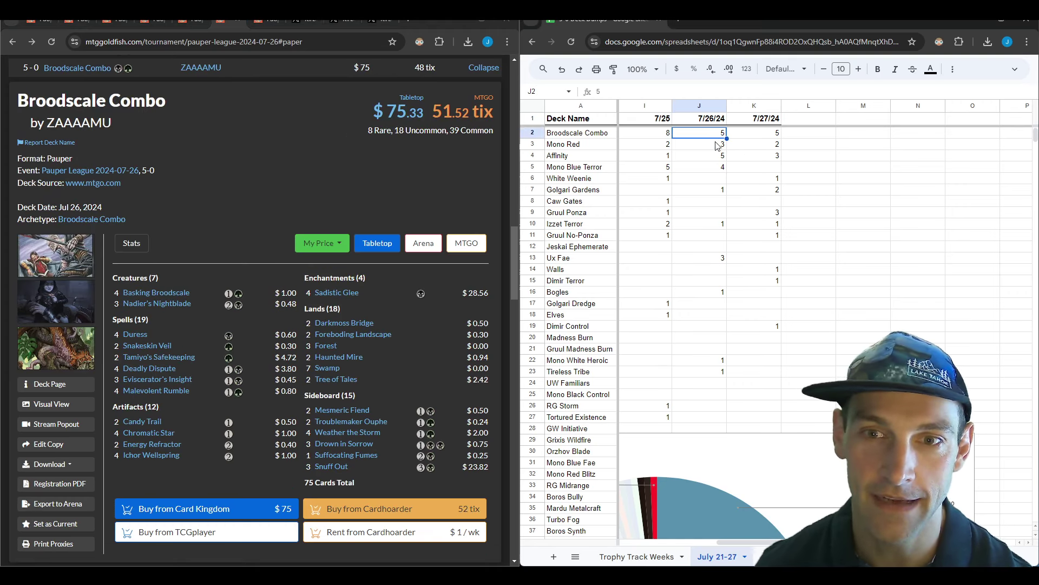
pyautogui.click(717, 157)
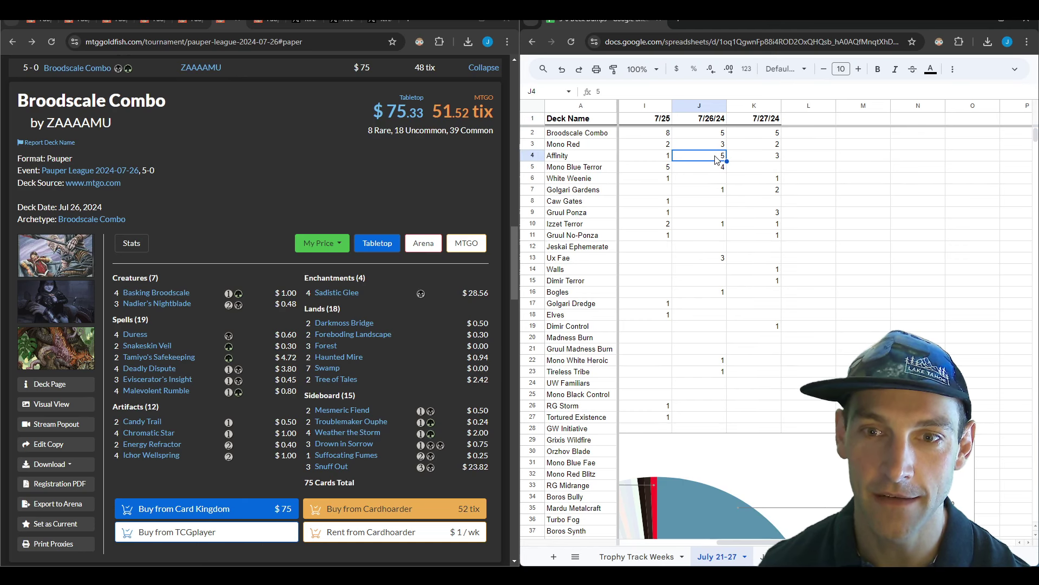
pyautogui.click(714, 168)
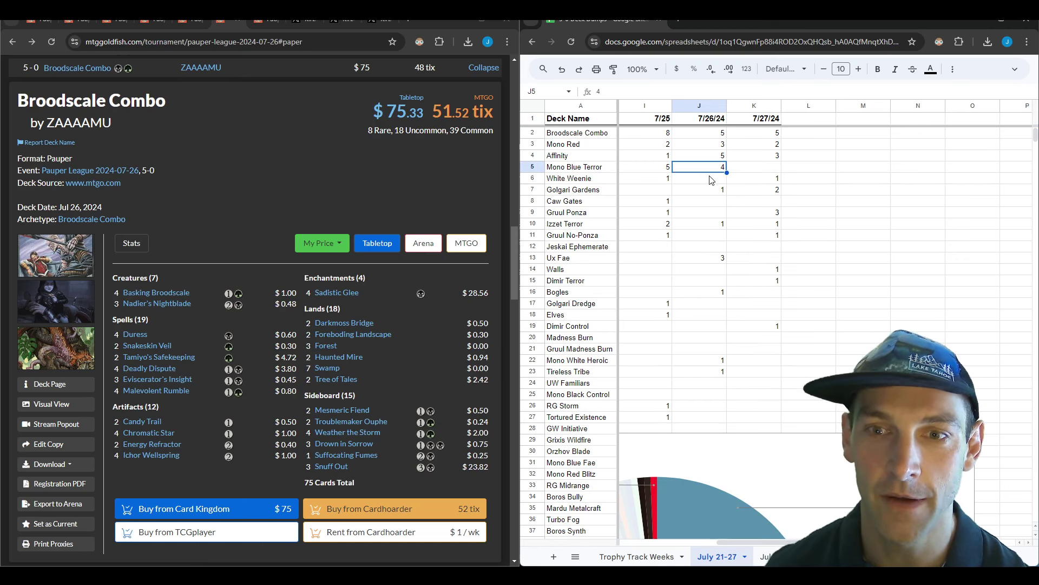
pyautogui.click(717, 147)
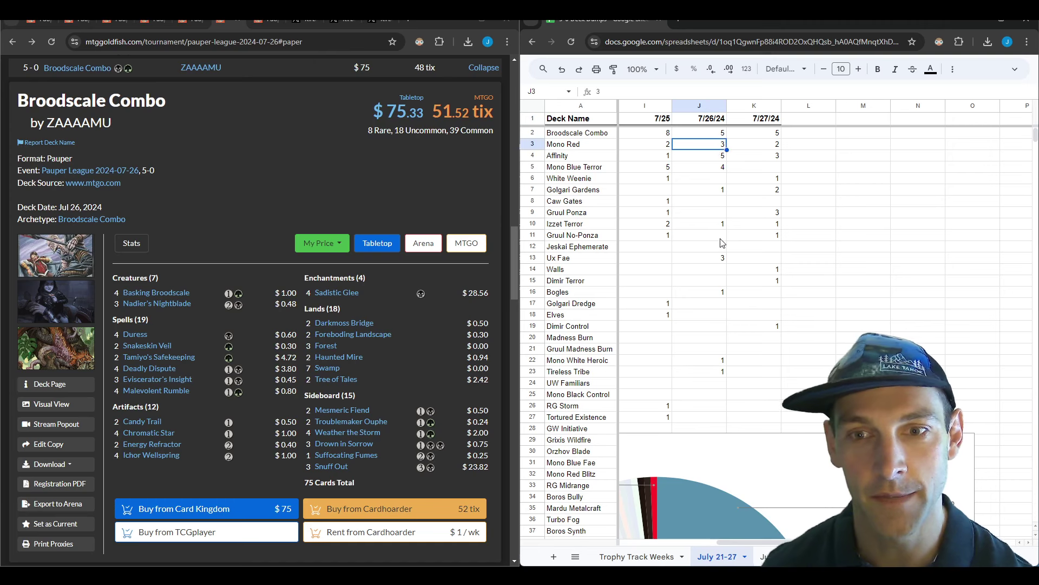
pyautogui.click(722, 260)
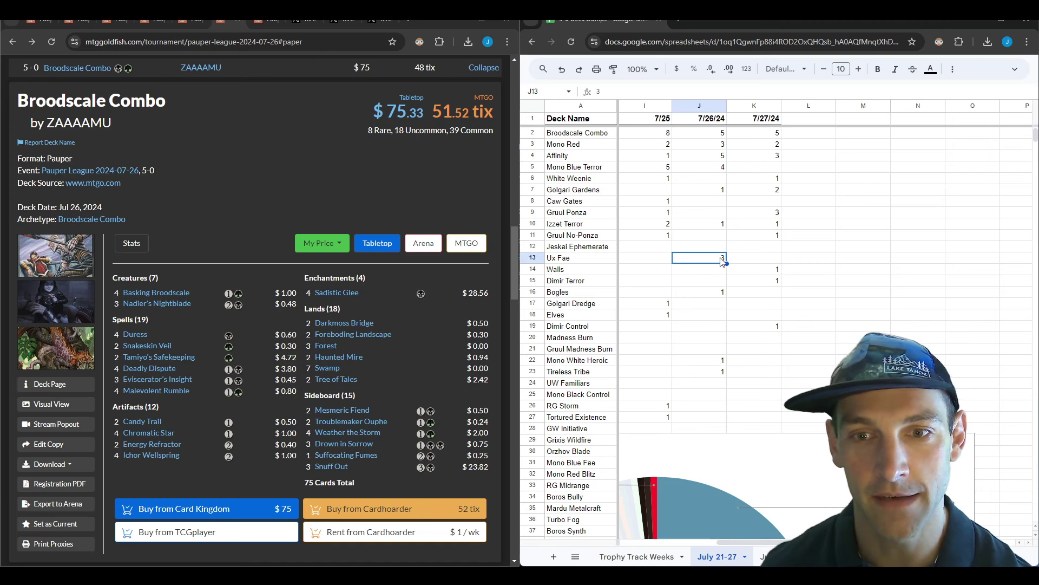
pyautogui.click(720, 191)
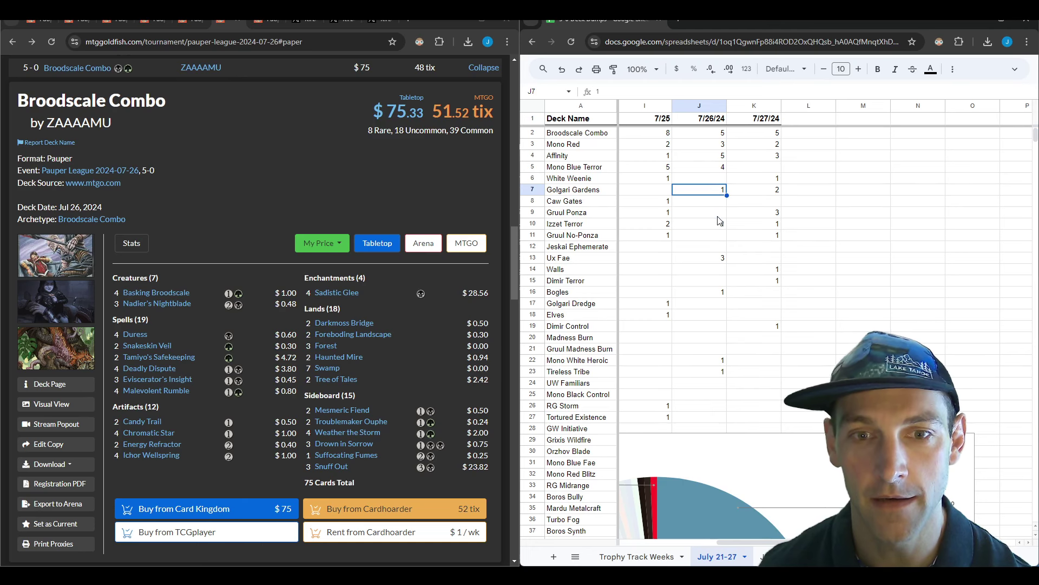
pyautogui.click(725, 296)
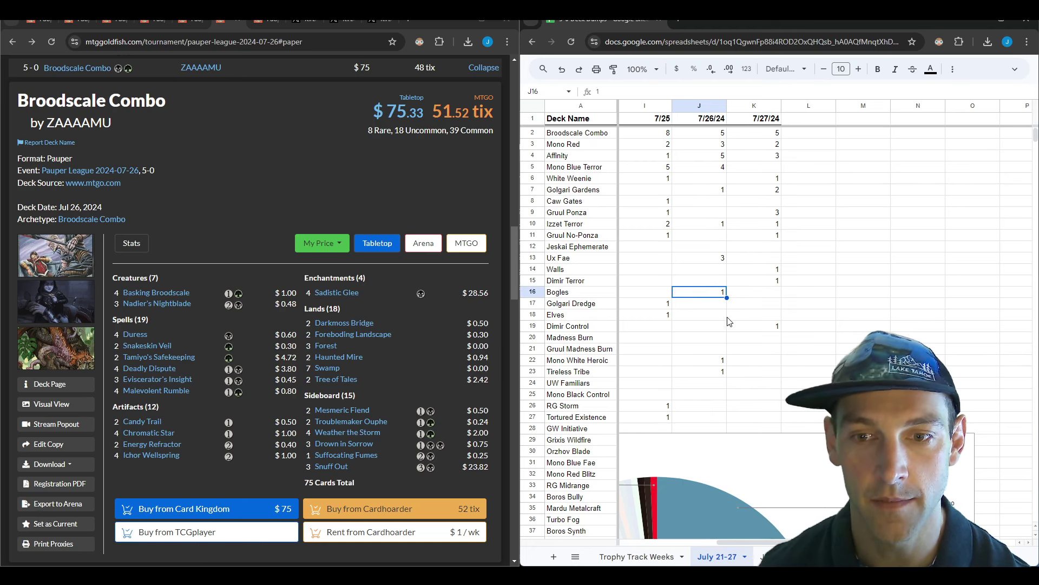
pyautogui.click(719, 360)
pyautogui.write('1')
pyautogui.press('Return')
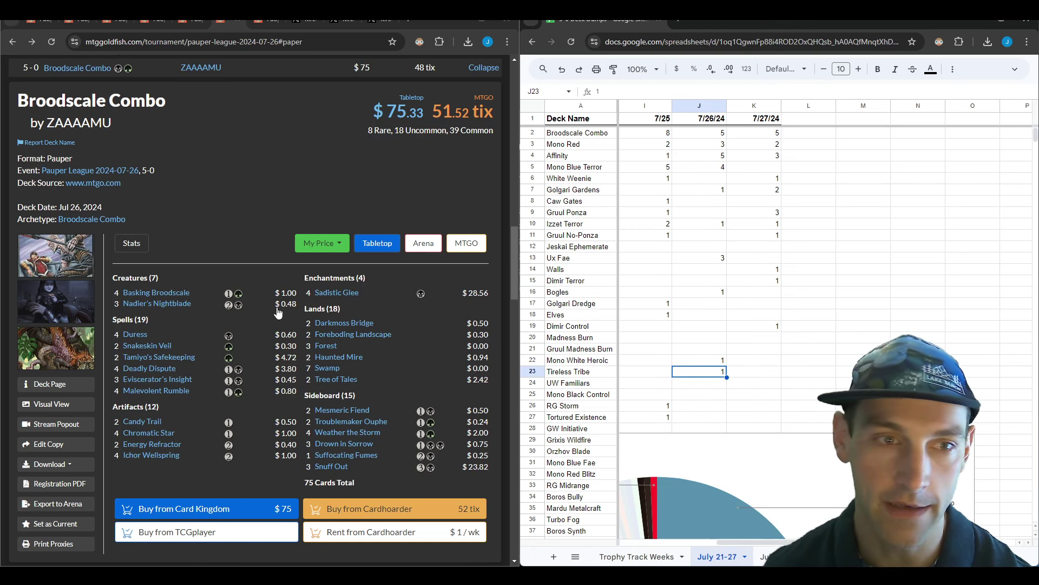
# - Find the WUG Tireless Tribe deck in the July 26 results and expand its decklist
pyautogui.scroll(10, 236, 215)
pyautogui.scroll(-5, 260, 287)
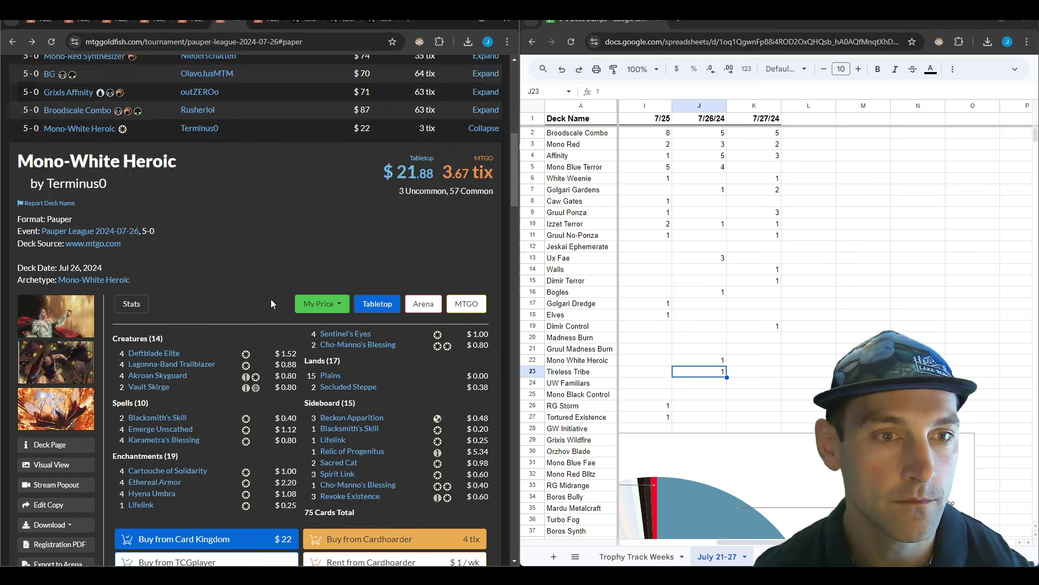
pyautogui.scroll(10, 271, 298)
pyautogui.scroll(-12, 271, 303)
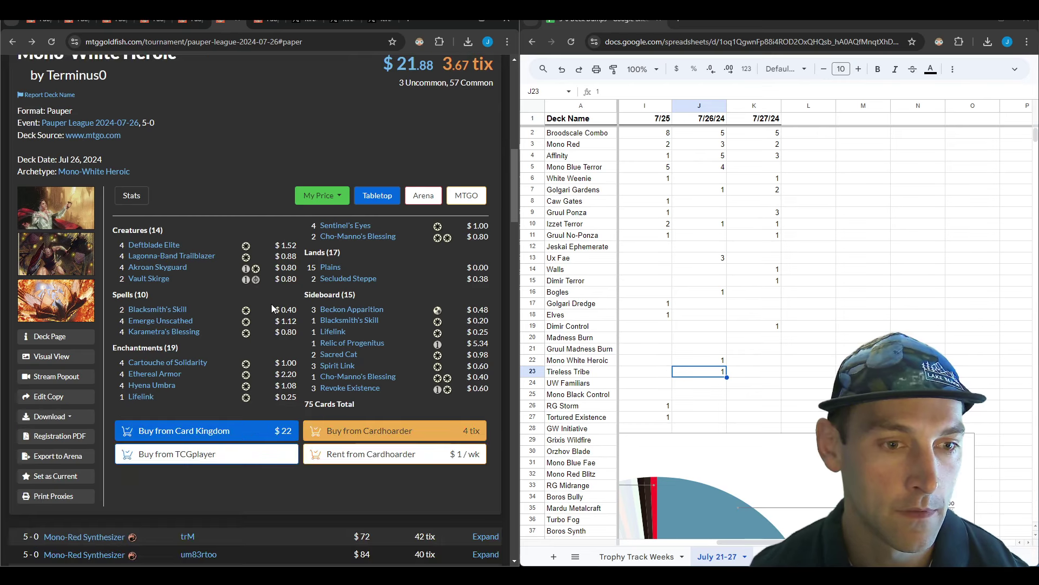
pyautogui.scroll(10, 271, 304)
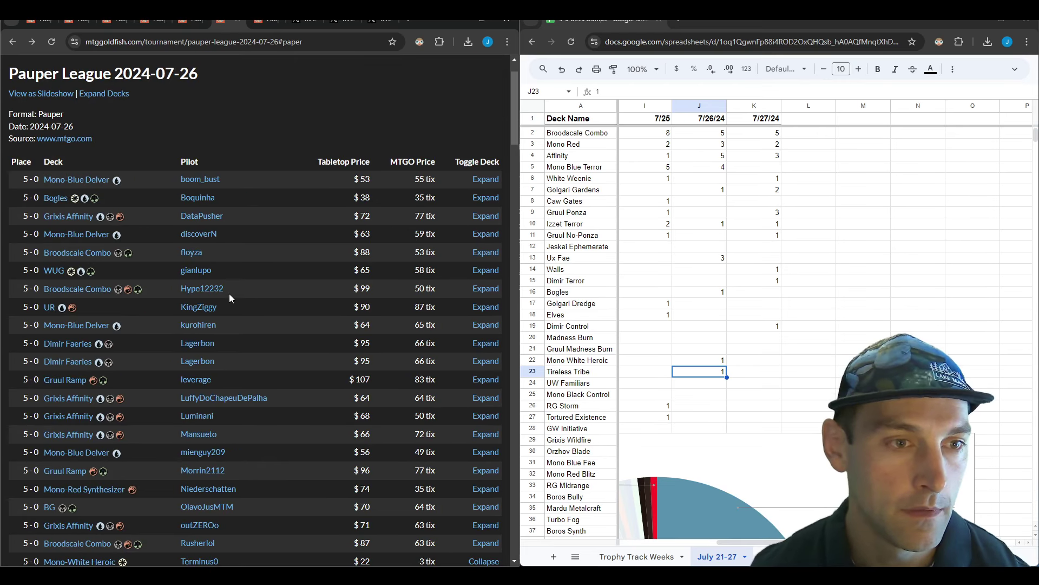
pyautogui.click(484, 270)
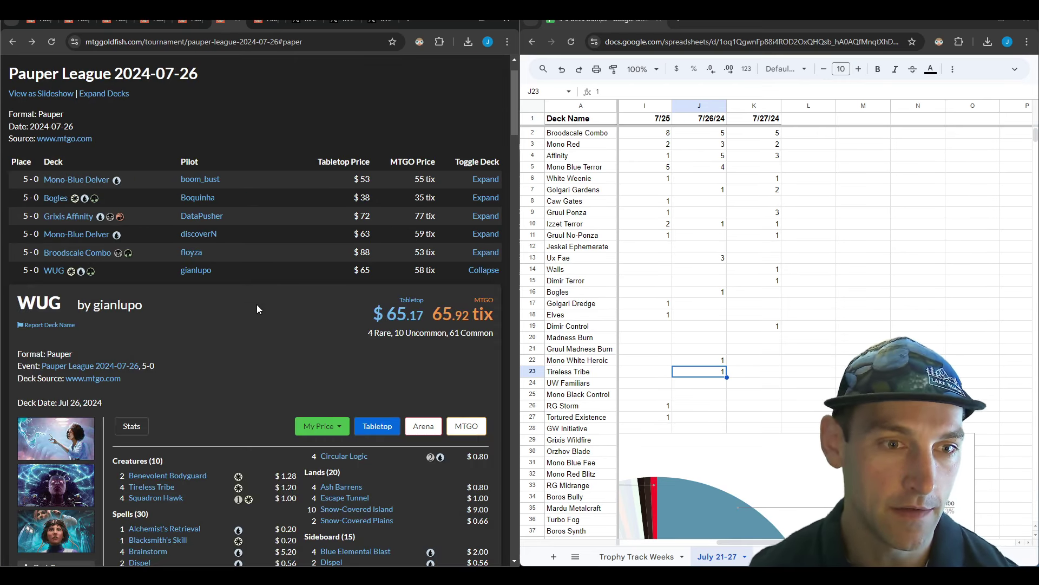
# - Examine the expanded WUG Tireless Tribe decklist in the July 26 results, previewing Alchemist's Retrieval and Whiteout
pyautogui.scroll(-4, 255, 375)
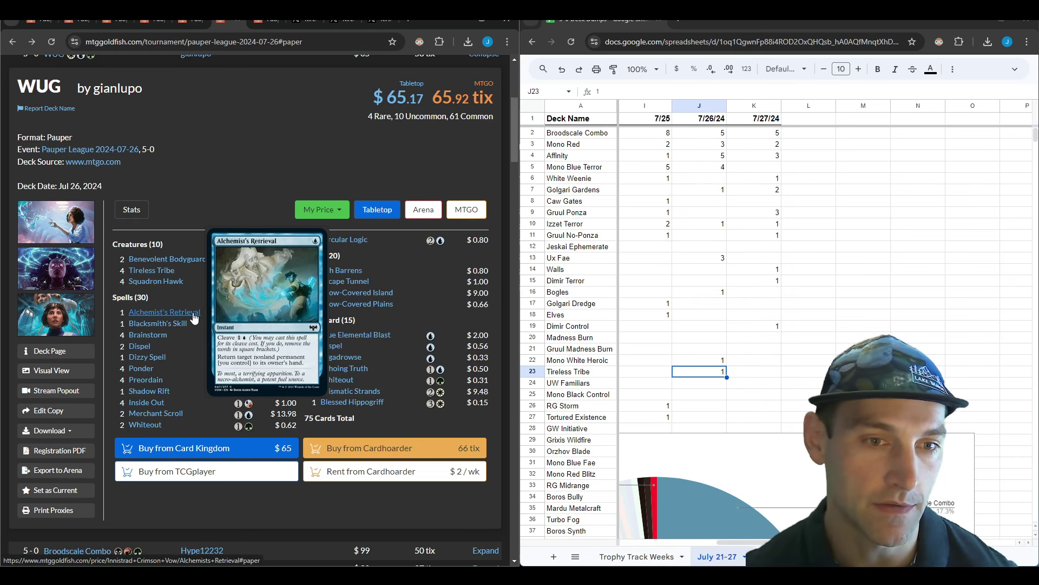
pyautogui.moveTo(196, 264)
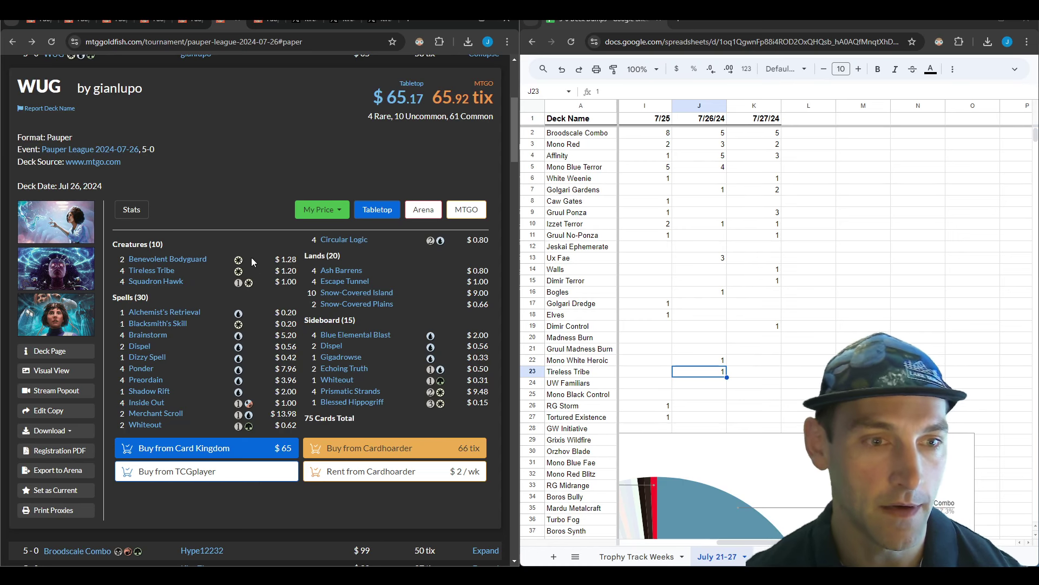
pyautogui.moveTo(175, 287)
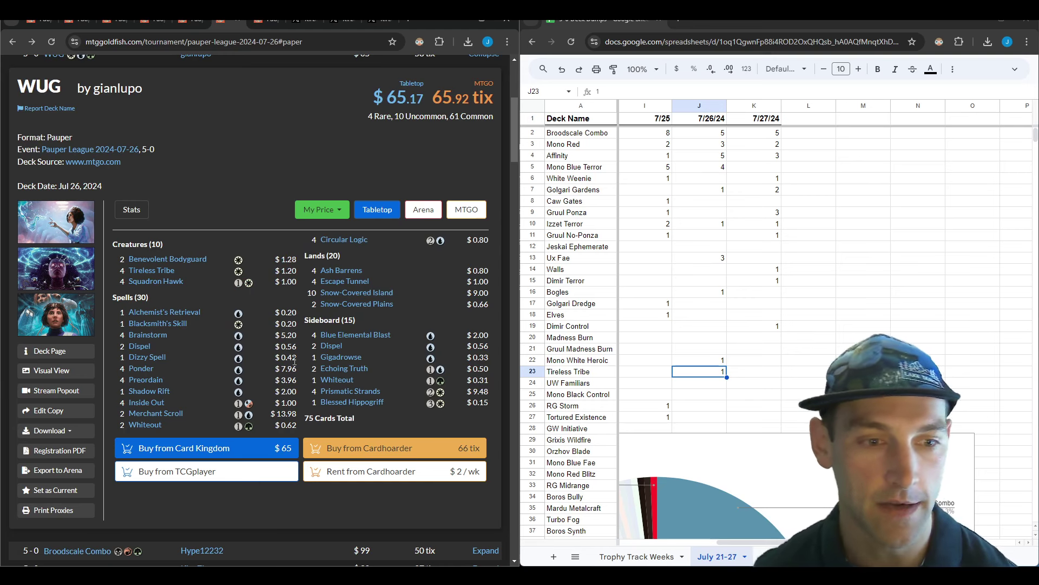
pyautogui.moveTo(149, 429)
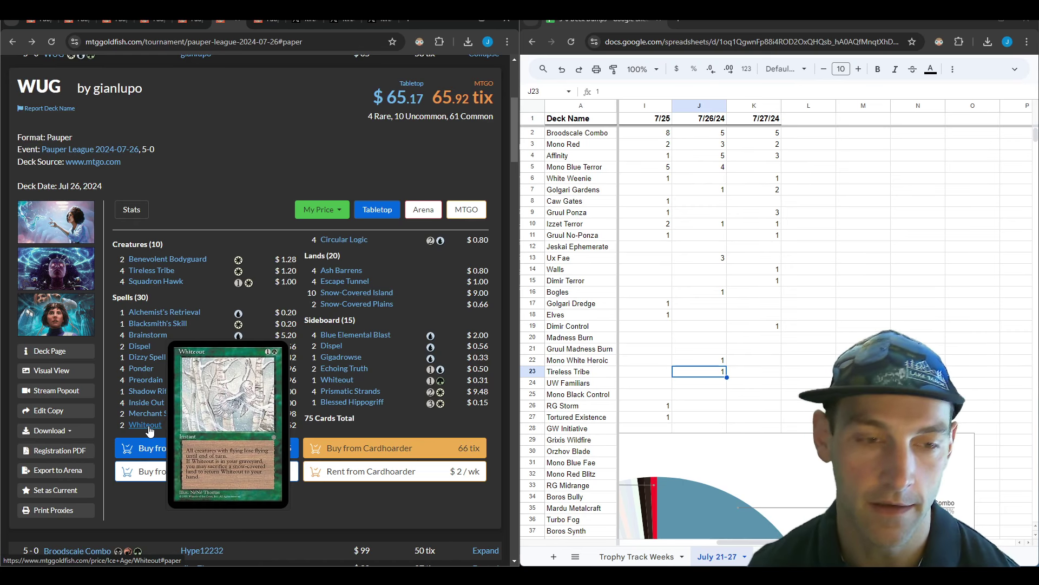
# - Find the expanded Mono-White Heroic decklist in the July 26 results and read through its cards
pyautogui.scroll(-13, 272, 391)
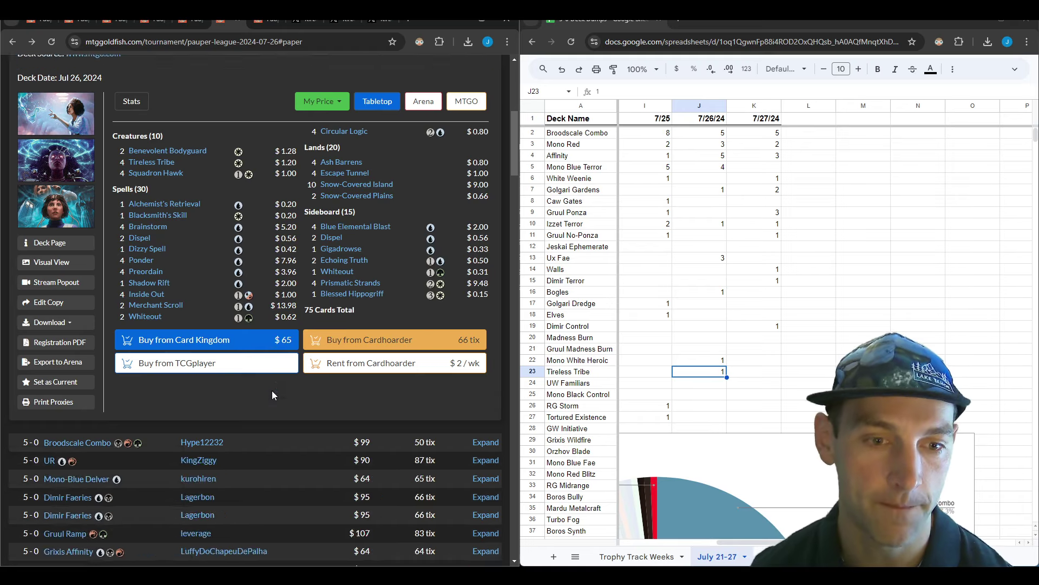
pyautogui.scroll(-1, 298, 401)
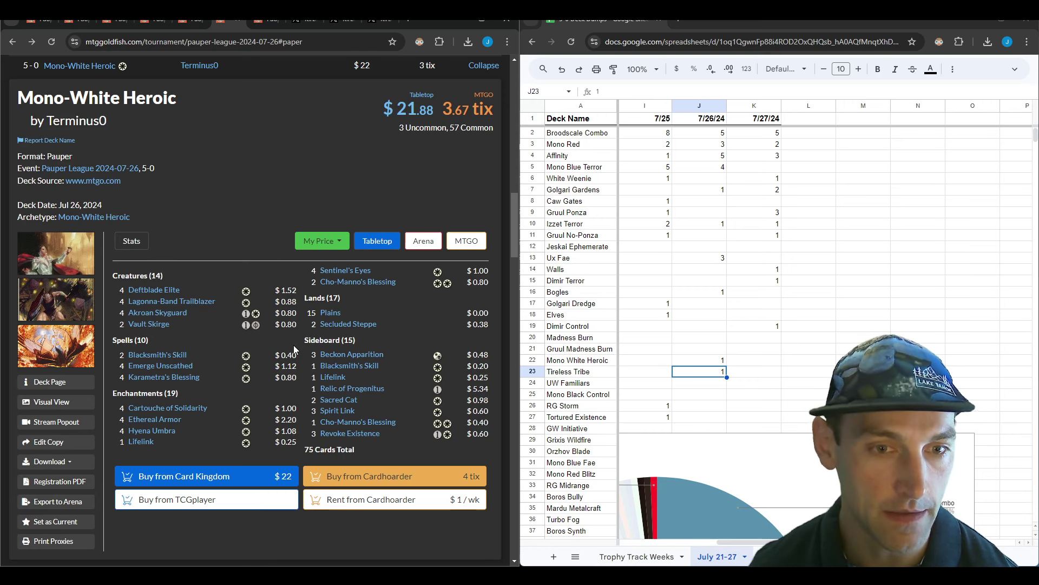
pyautogui.scroll(-3, 279, 346)
# - Examine the expanded black-green Broodscale Combo decklist at the end of the July 26 results
pyautogui.scroll(-3, 275, 336)
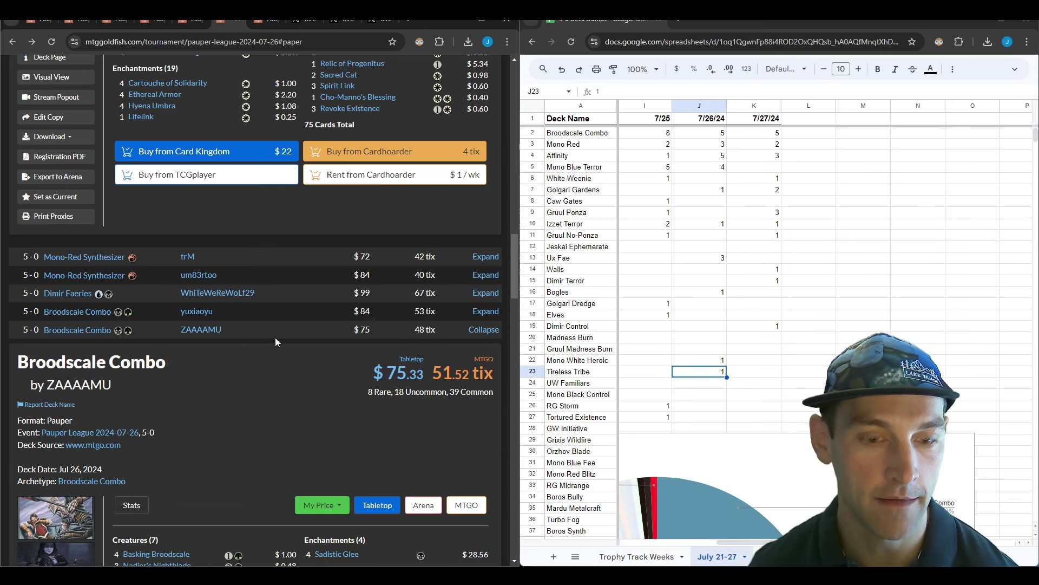
pyautogui.scroll(-5, 275, 336)
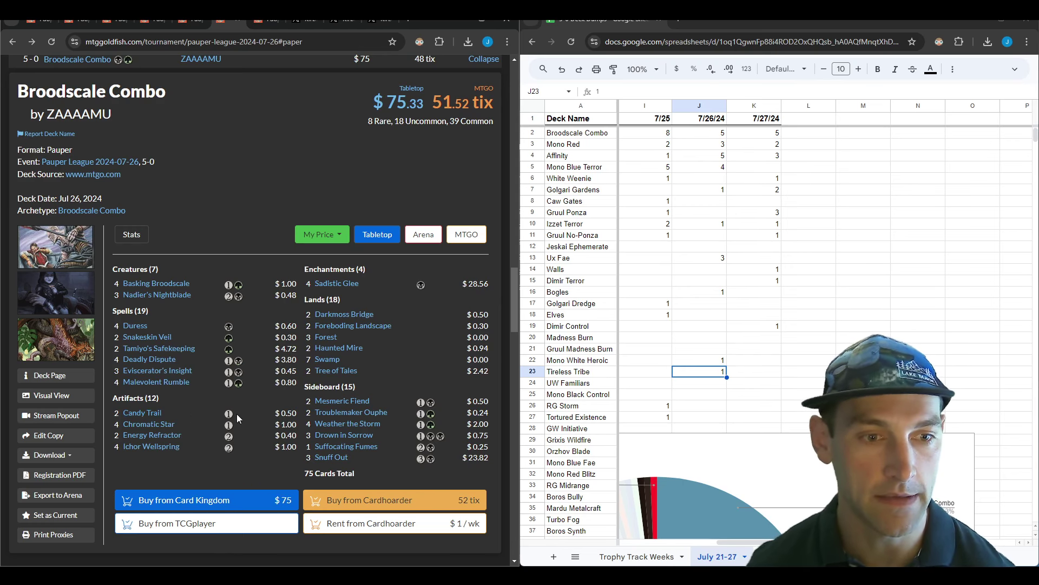
pyautogui.scroll(-7, 252, 407)
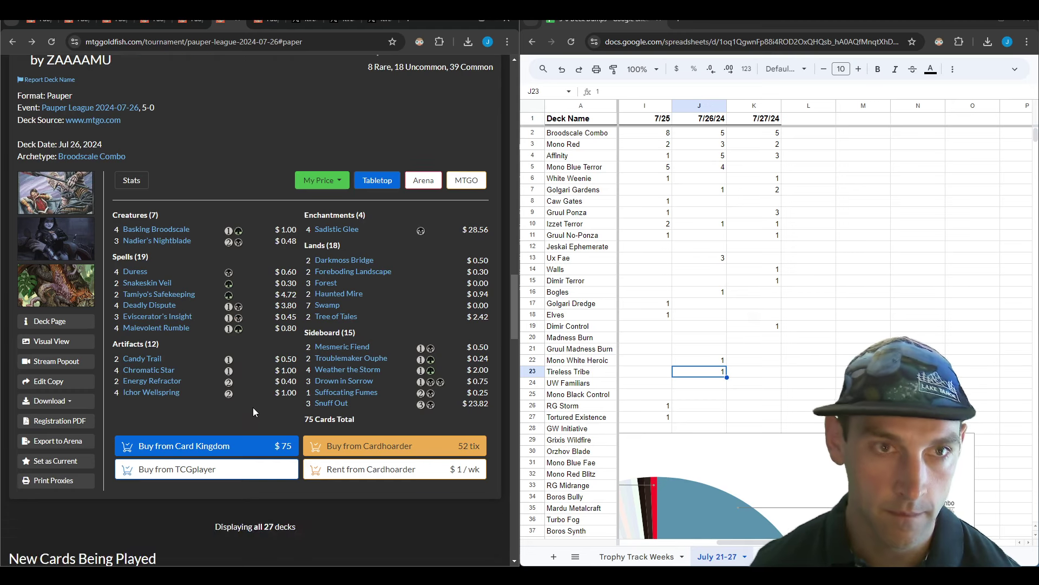
pyautogui.scroll(7, 252, 407)
# - Open the July 27 league results and go through the 7/27/24 deck counts in the spreadsheet, from Broodscale Combo to Gruul No-Ponza
pyautogui.click(754, 133)
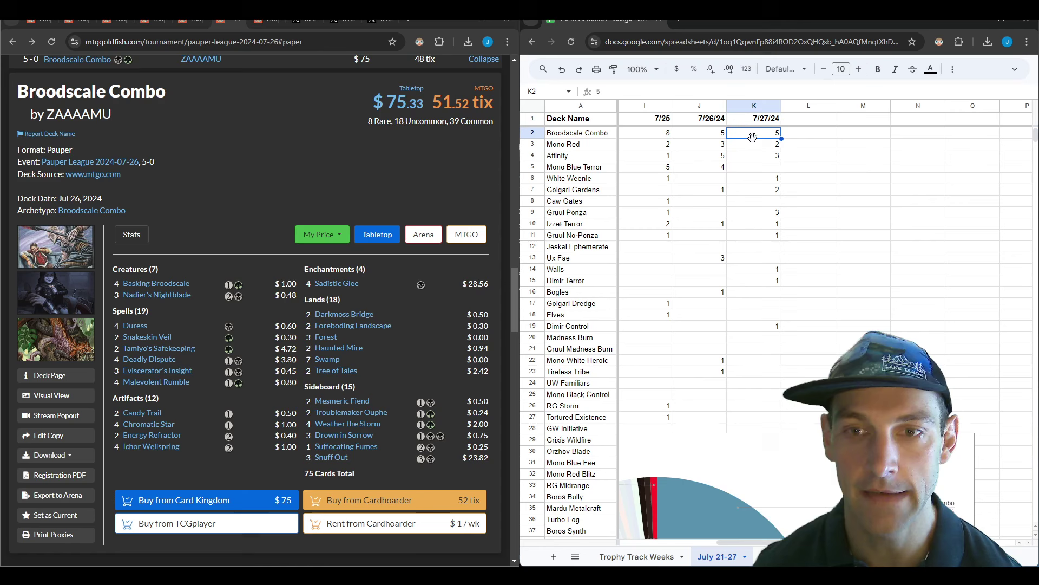
pyautogui.click(266, 21)
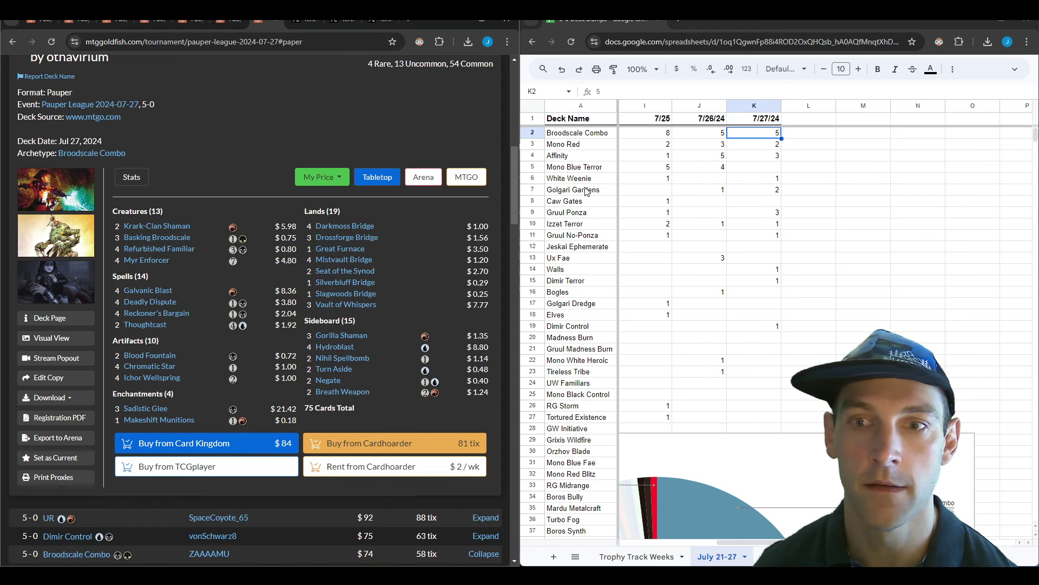
pyautogui.click(757, 146)
pyautogui.click(780, 212)
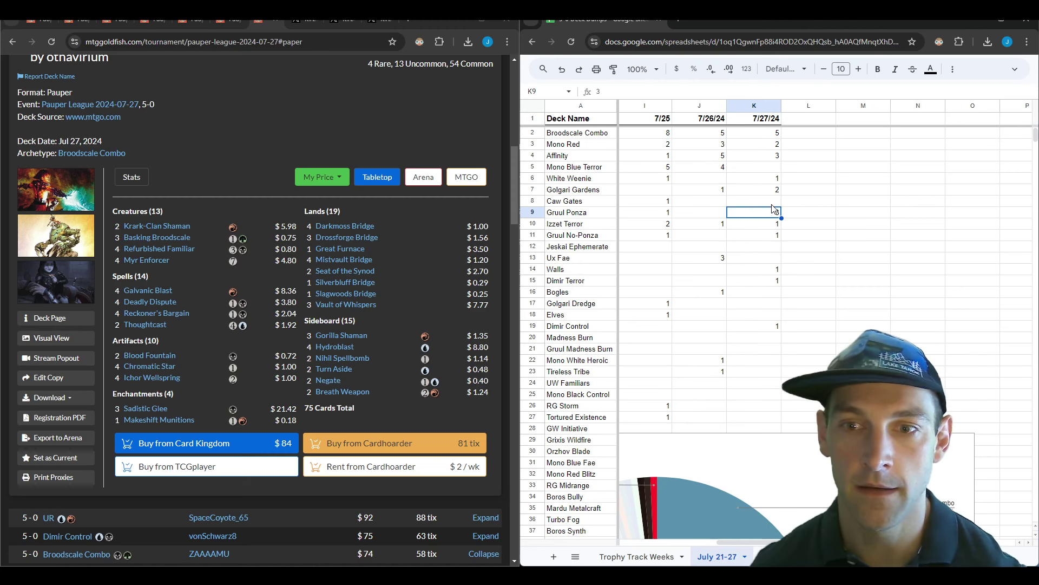
pyautogui.click(778, 237)
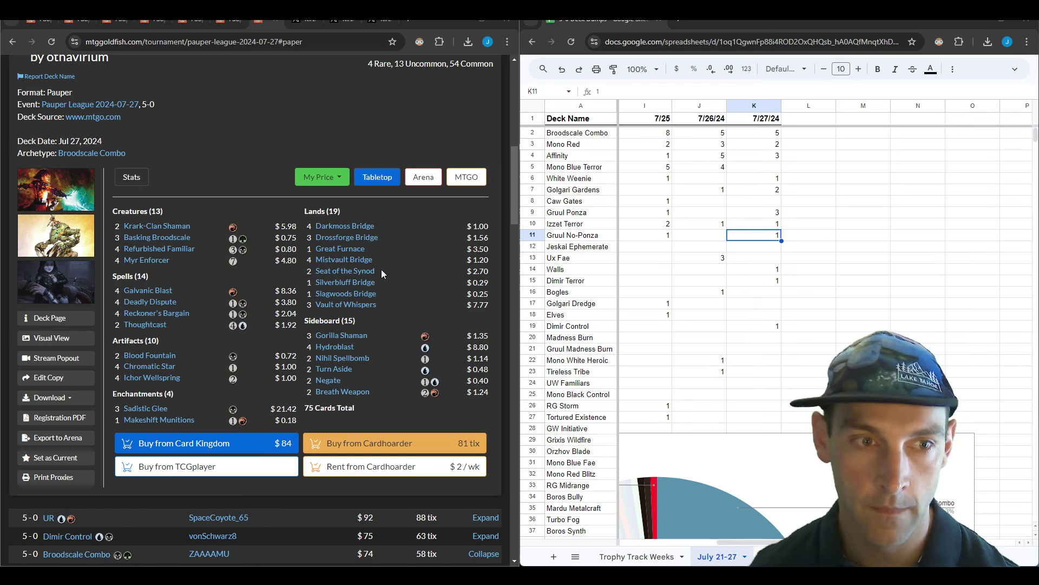
# - Look over the two expanded Broodscale Combo decklists in the July 27 results
pyautogui.scroll(10, 246, 201)
pyautogui.scroll(-15, 284, 275)
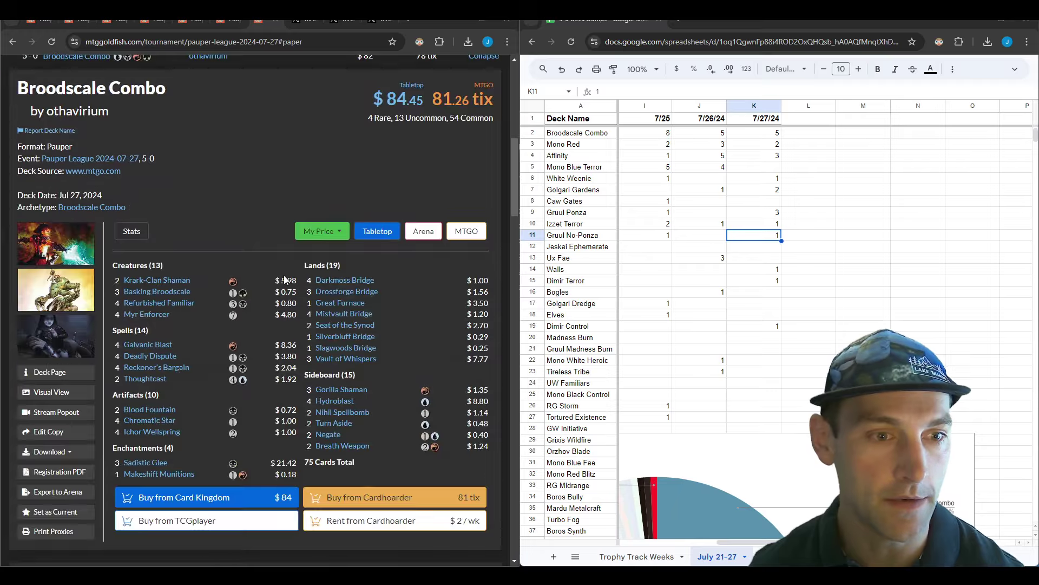
pyautogui.scroll(15, 285, 279)
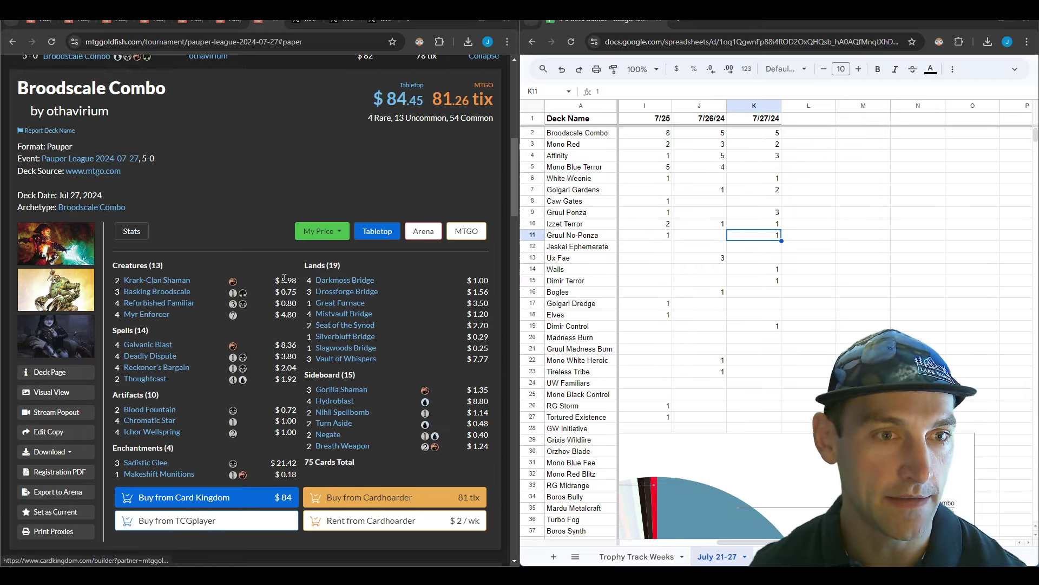
pyautogui.scroll(-7, 288, 295)
pyautogui.scroll(-5, 288, 292)
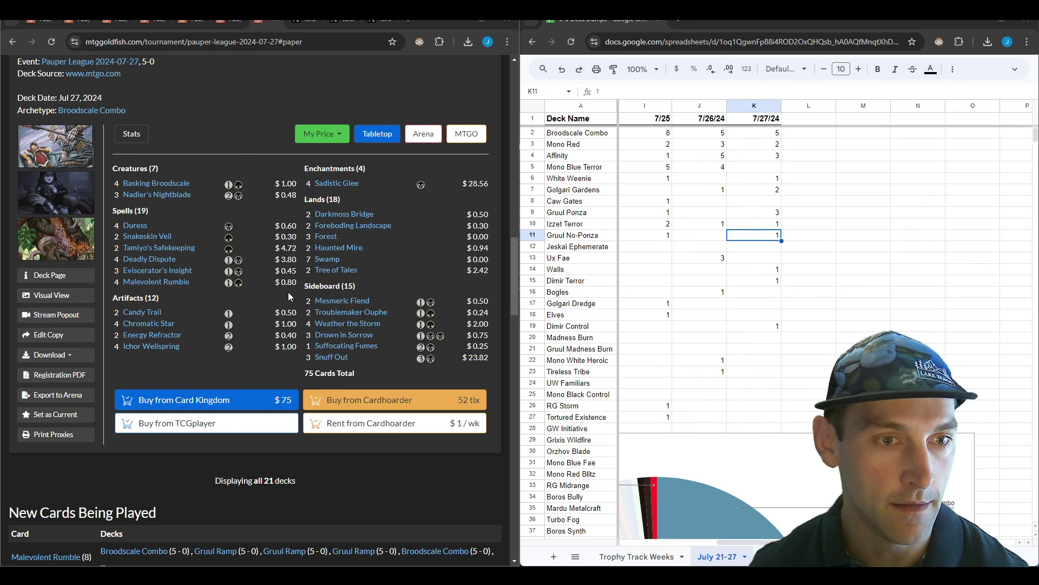
pyautogui.scroll(7, 286, 162)
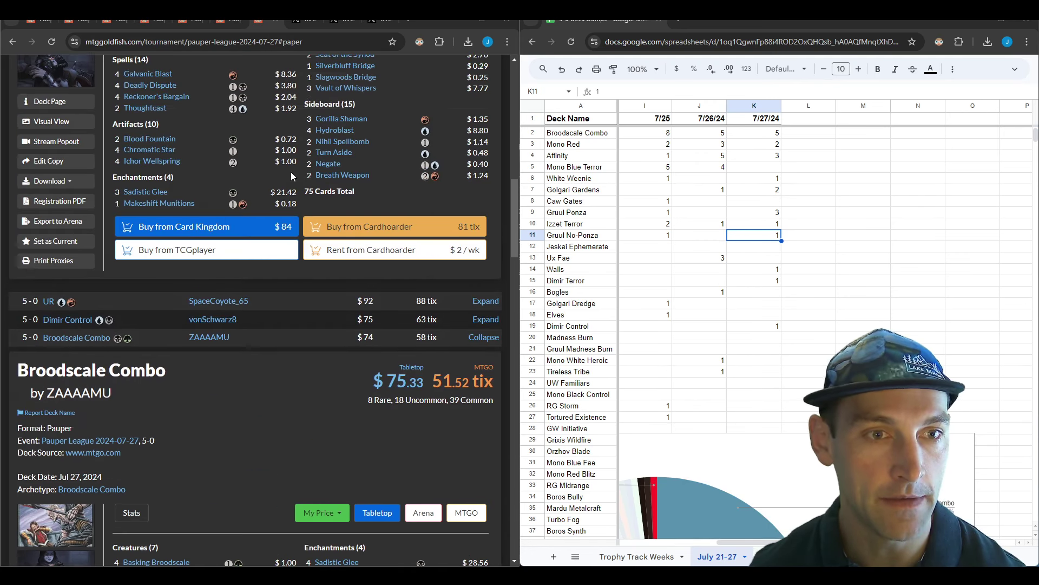
pyautogui.scroll(4, 291, 173)
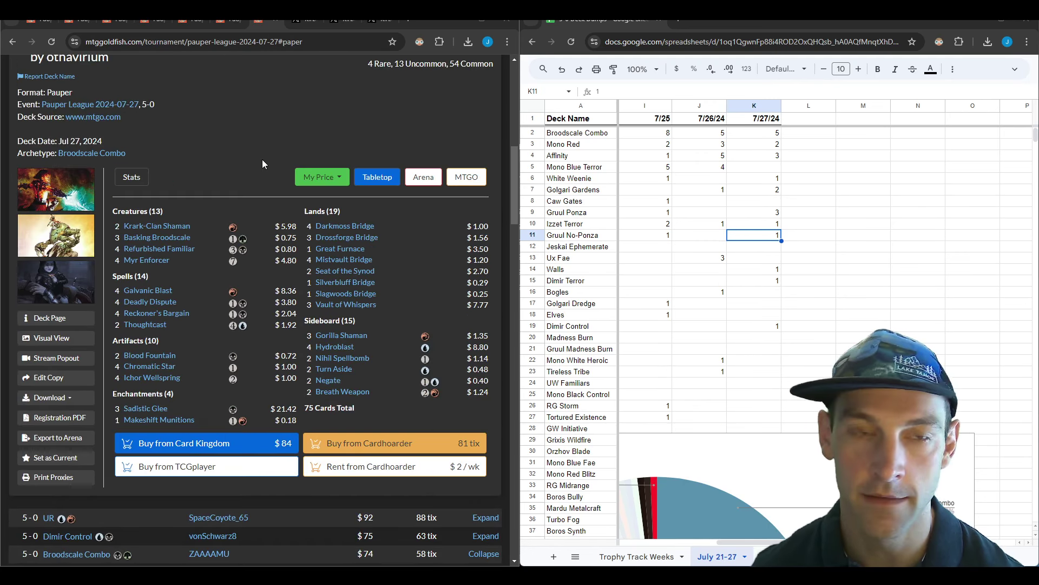
# - Recheck the expanded Broodscale Combo decklist in the July 26 results and return to the July 27 results
pyautogui.scroll(1, 262, 159)
pyautogui.click(224, 20)
pyautogui.scroll(2, 260, 216)
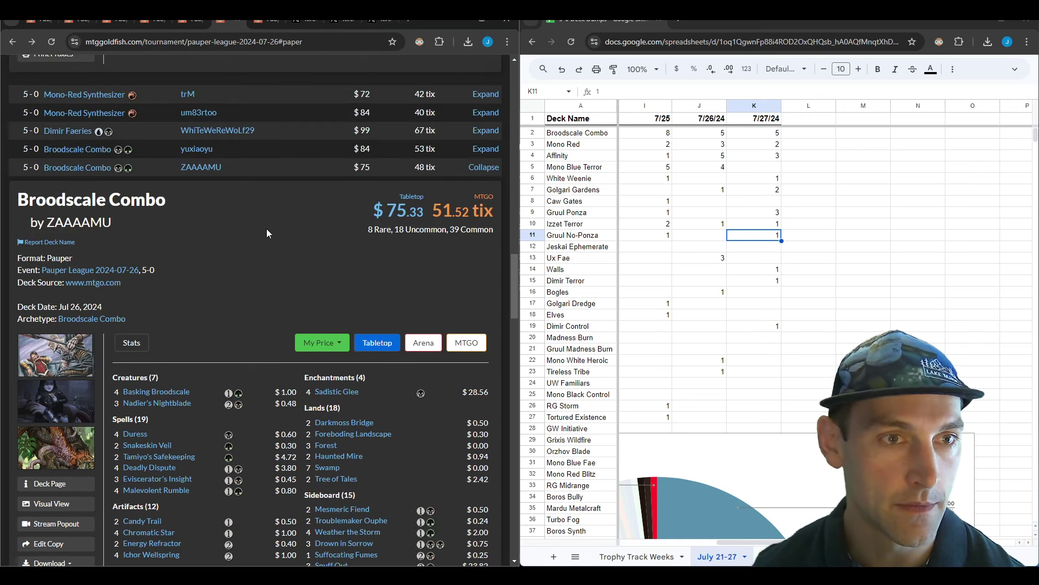
pyautogui.click(268, 20)
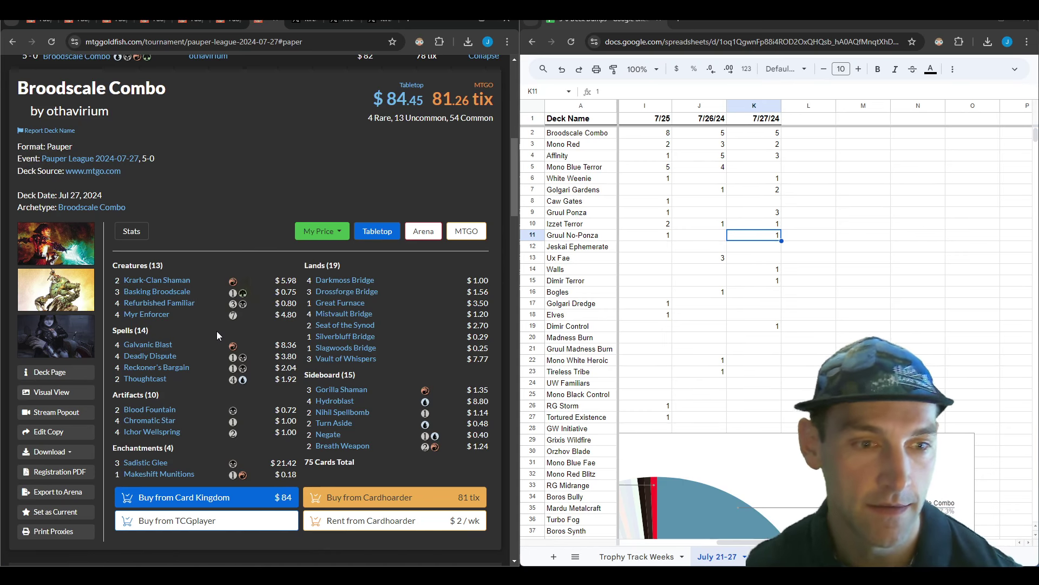
# - Examine the July 27 Broodscale Combo decklist that runs Krark-Clan Shaman, Refurbished Familiar and Myr Enforcer
pyautogui.moveTo(151, 347)
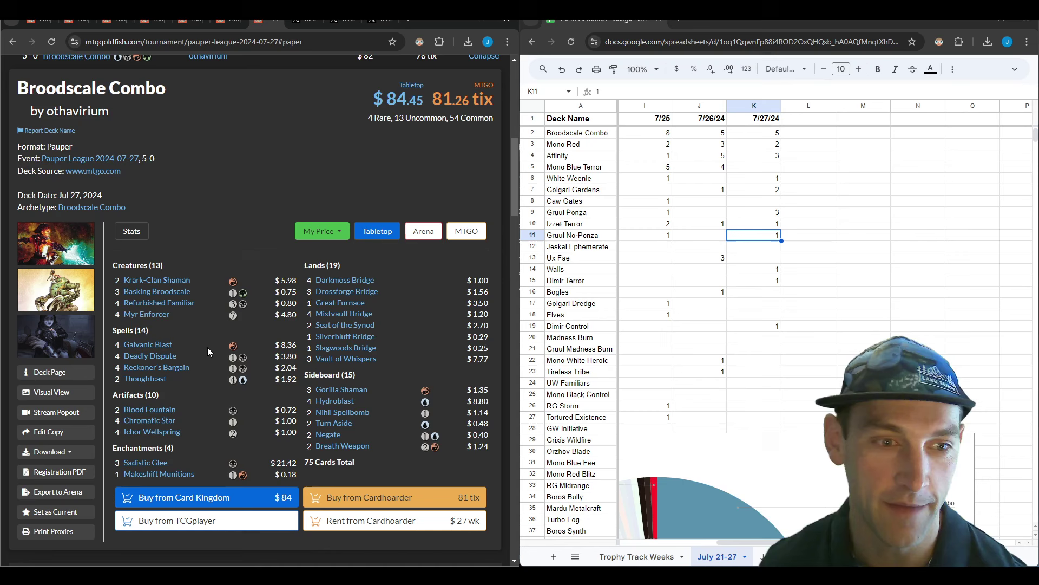
pyautogui.moveTo(179, 299)
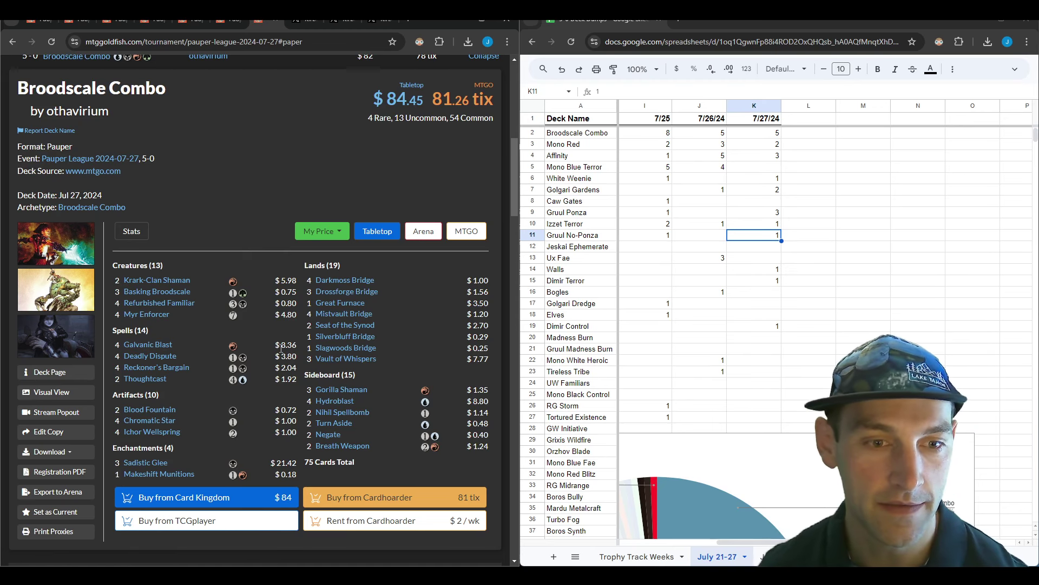
pyautogui.scroll(-1, 276, 368)
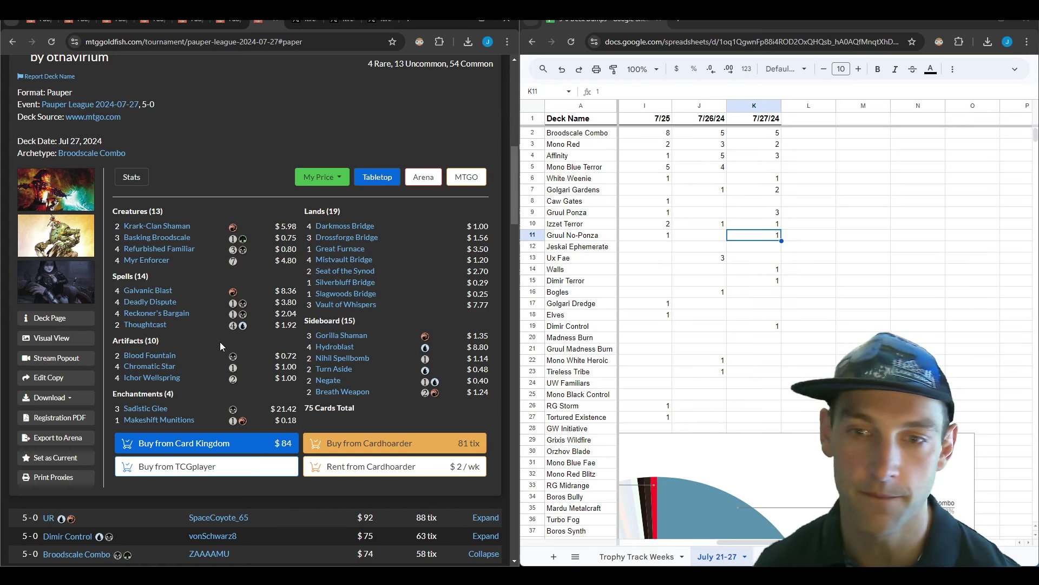
pyautogui.scroll(-3, 252, 322)
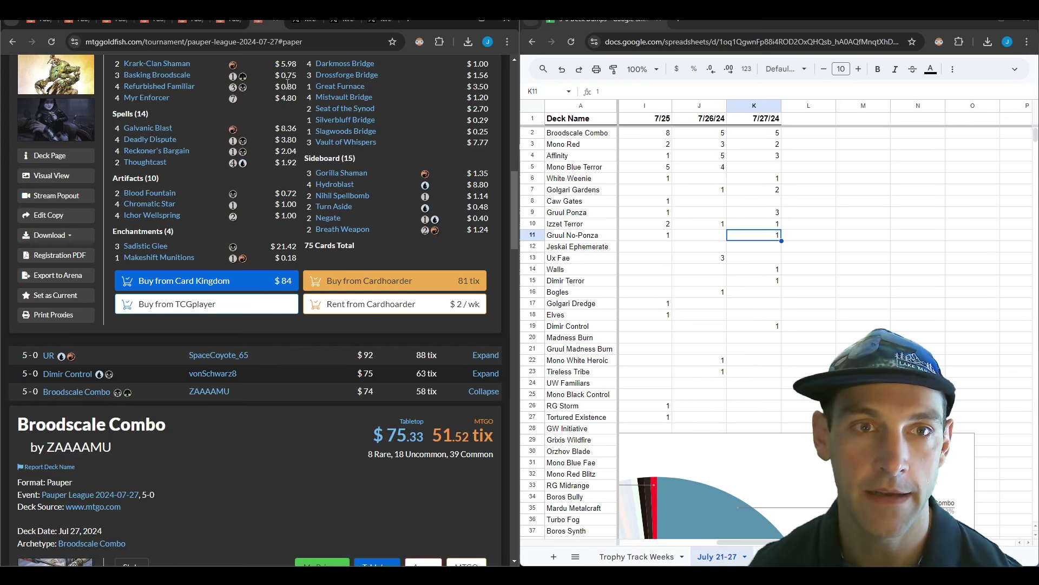
# - Switch to X and go through the three Pauper Challenge metagame win-rate tables, widening the browser window beside the spreadsheet
pyautogui.click(306, 21)
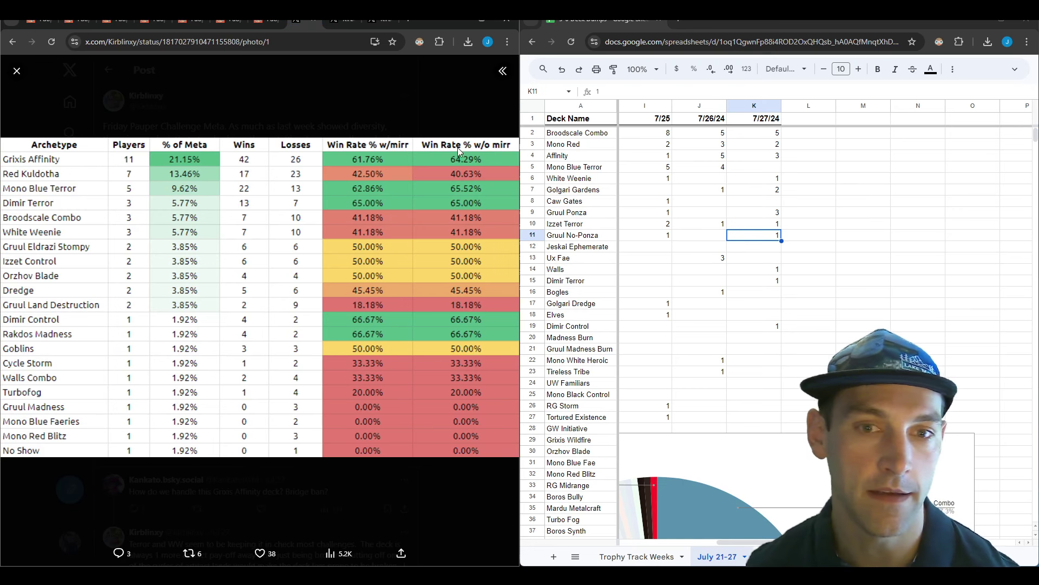
pyautogui.moveTo(518, 121); pyautogui.dragTo(641, 121)
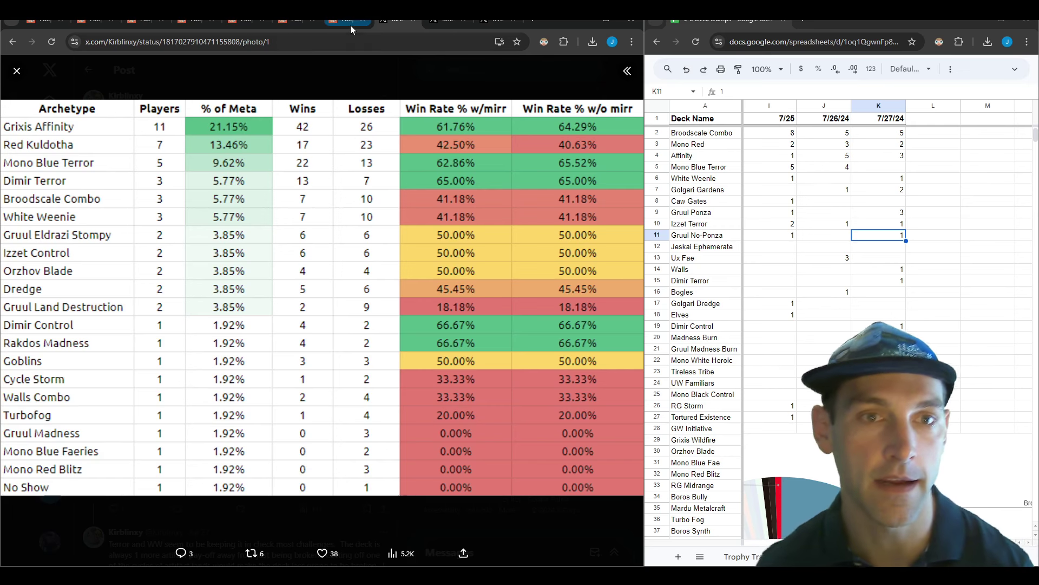
pyautogui.click(449, 20)
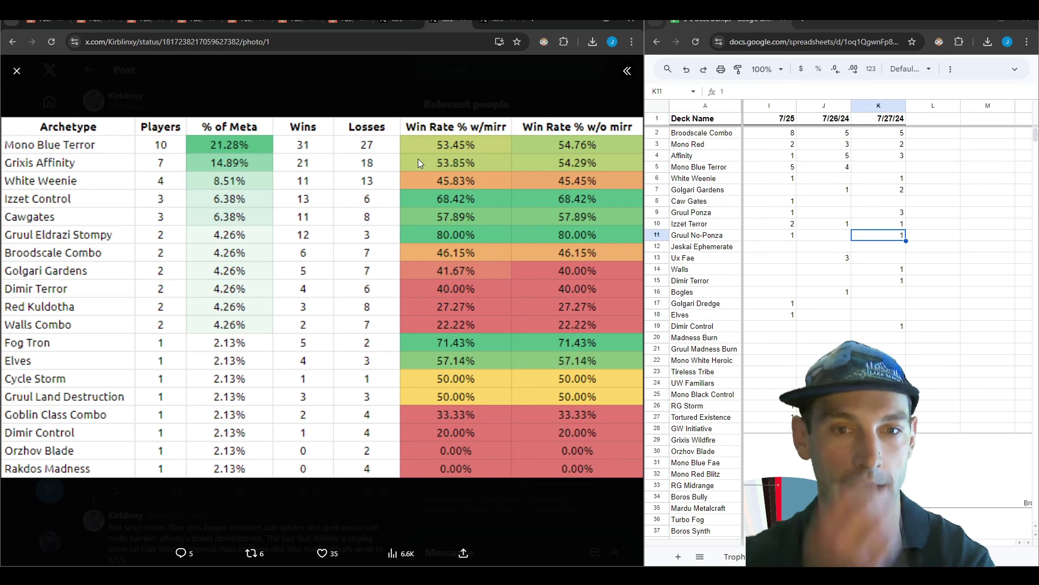
pyautogui.click(481, 25)
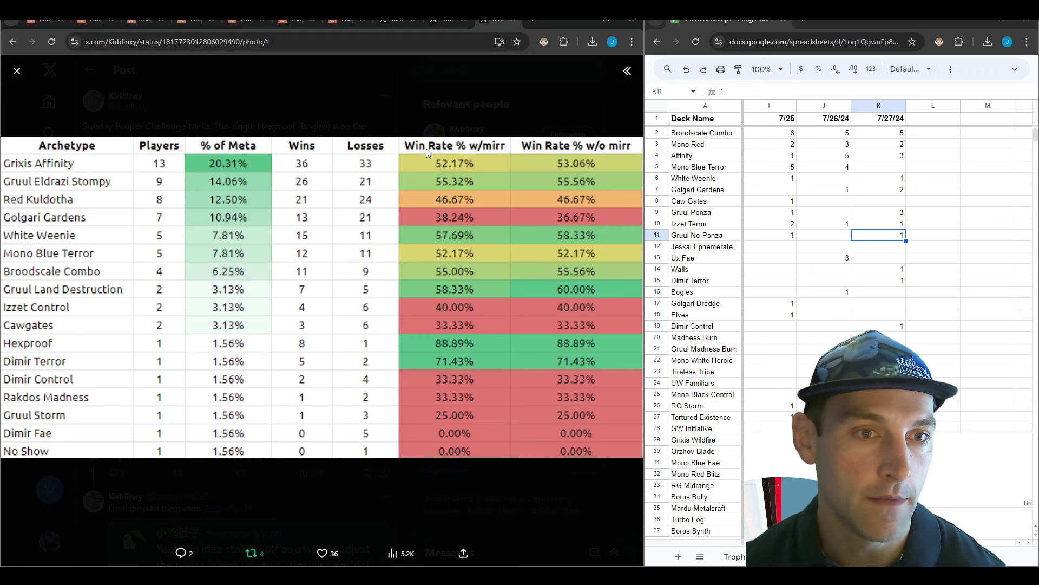